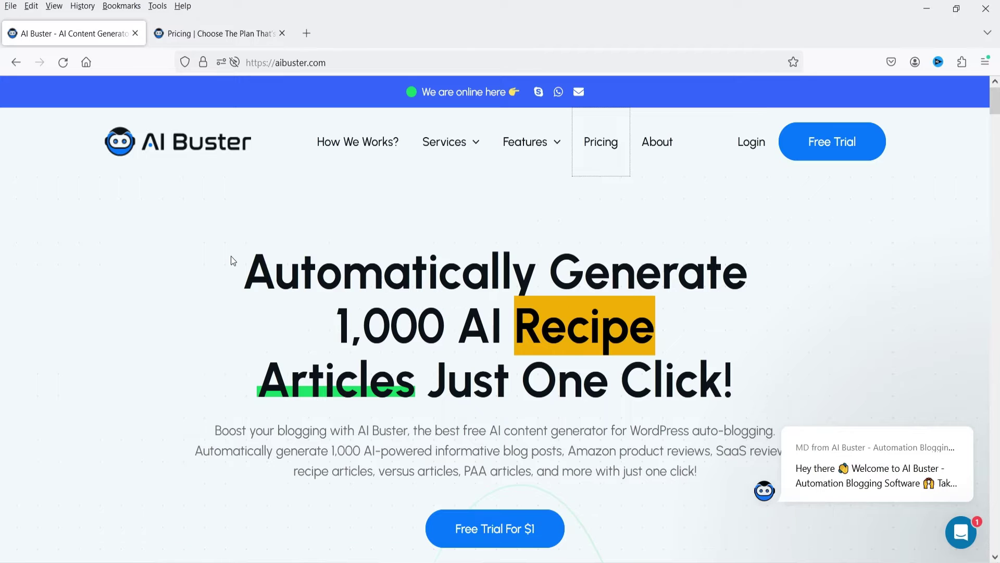
Step: Examine the credit and free trial offer at the top of the AI Buster pricing page
click(227, 32)
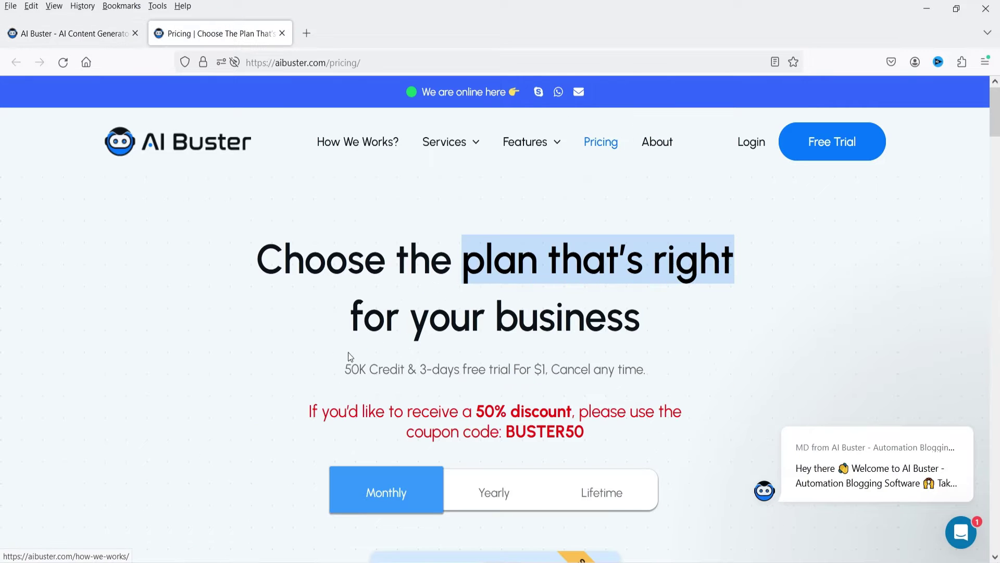
drag(342, 369, 355, 369)
click(348, 368)
click(393, 370)
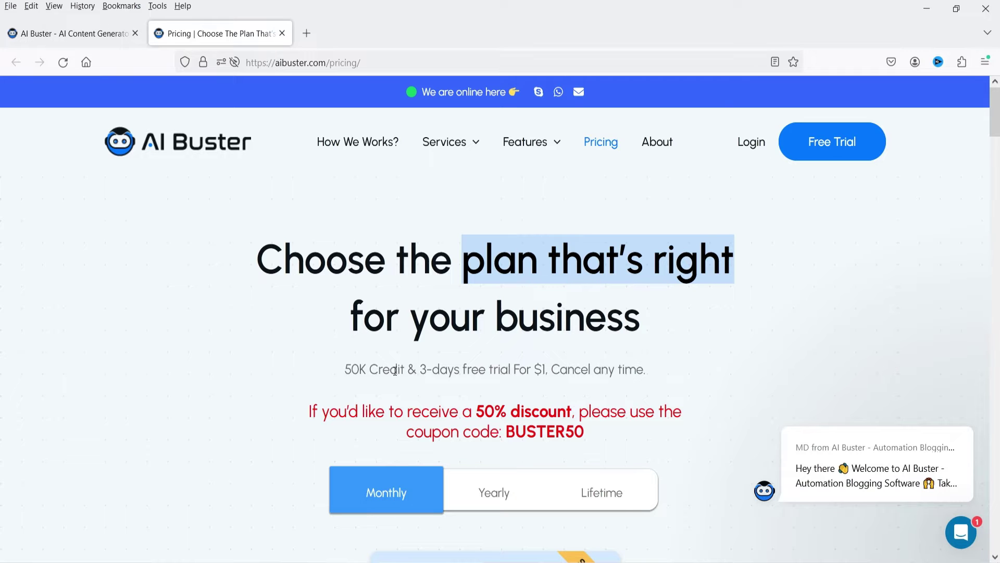
Step: Read through the exclusive features and the AI article writer feature list on the AI Buster home page
key(ctrl+Tab)
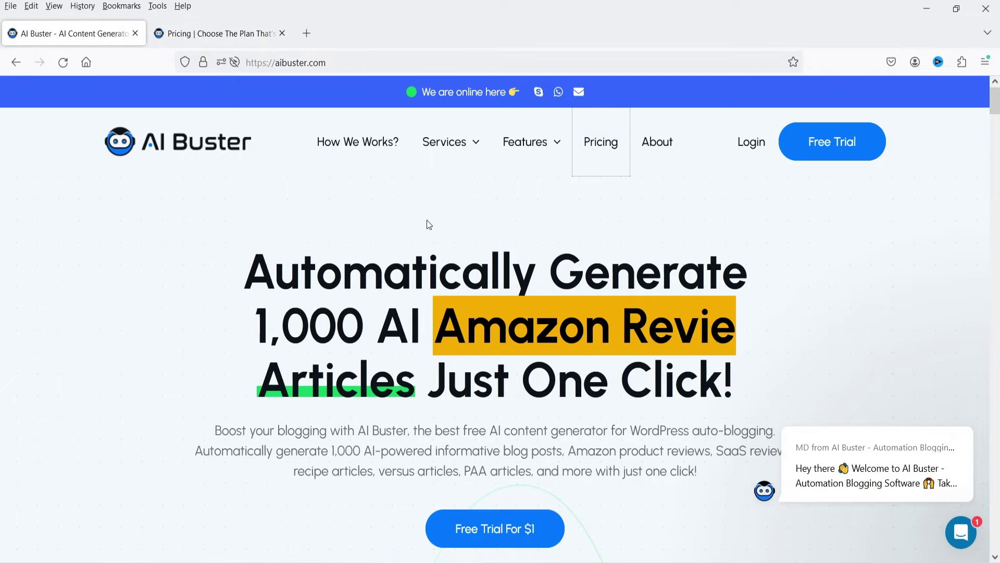
scroll(425, 225, down, 3)
scroll(649, 353, down, 10)
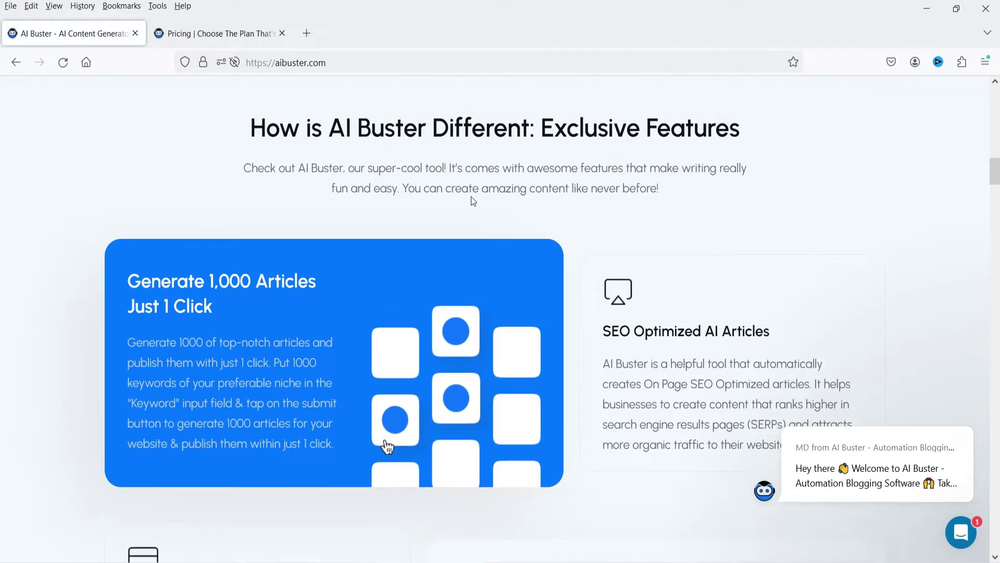
scroll(745, 281, down, 3)
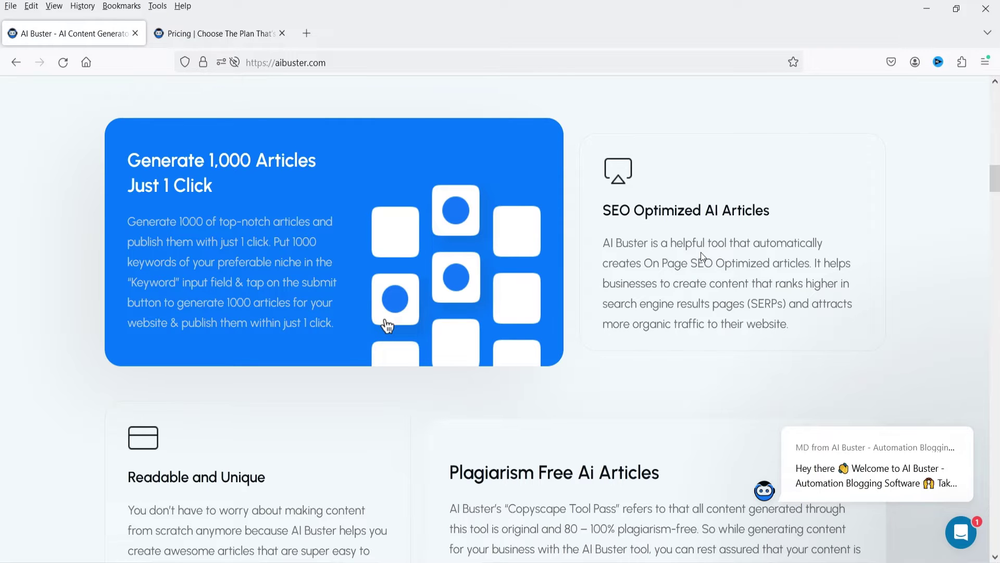
scroll(123, 371, down, 3)
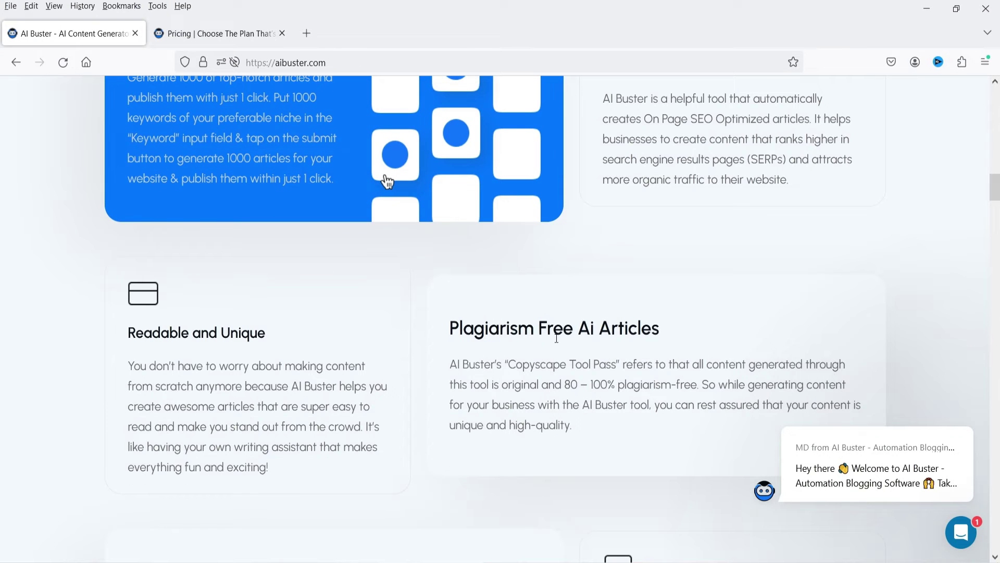
scroll(715, 279, down, 7)
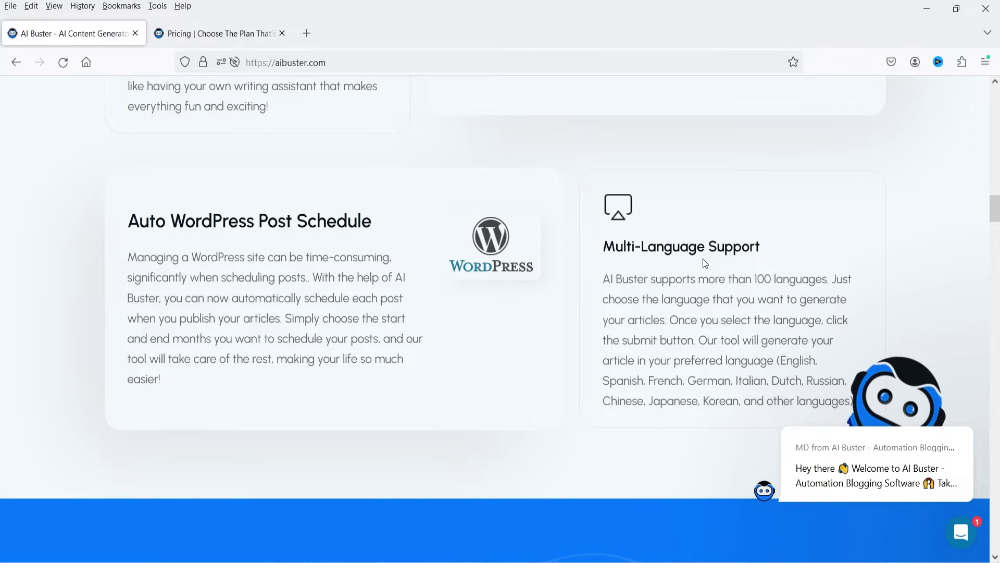
scroll(701, 259, down, 8)
scroll(689, 244, up, 2)
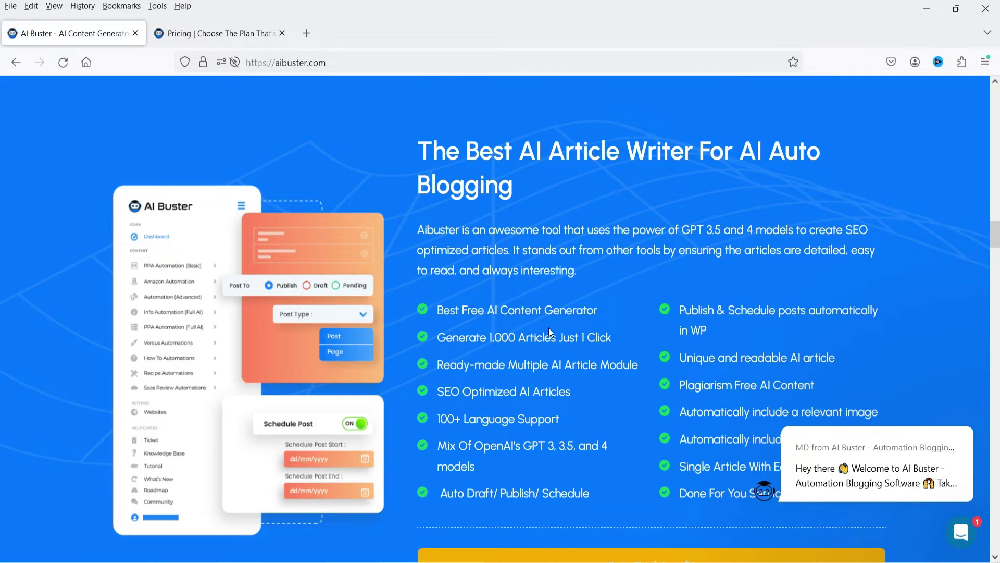
scroll(447, 266, down, 2)
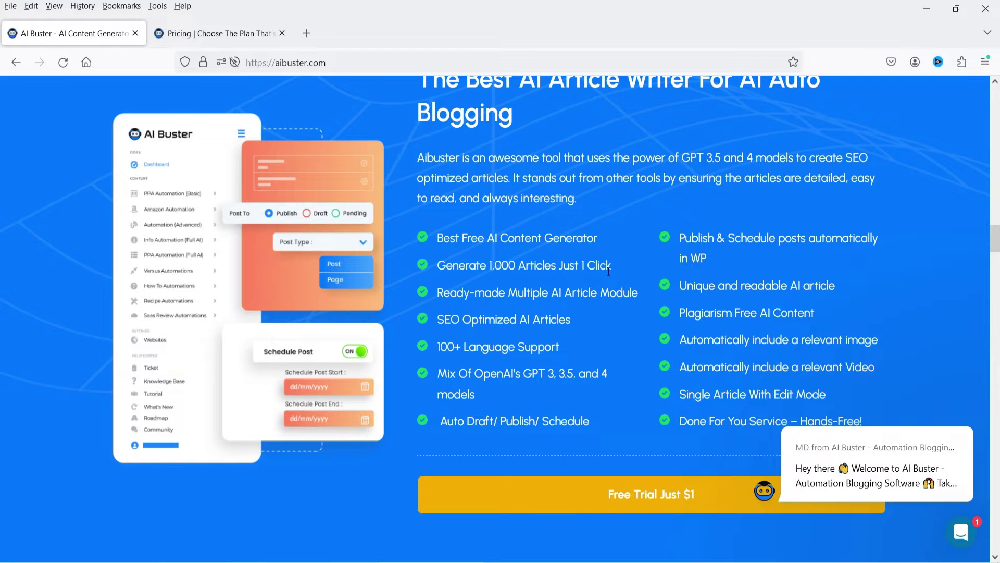
scroll(504, 282, down, 2)
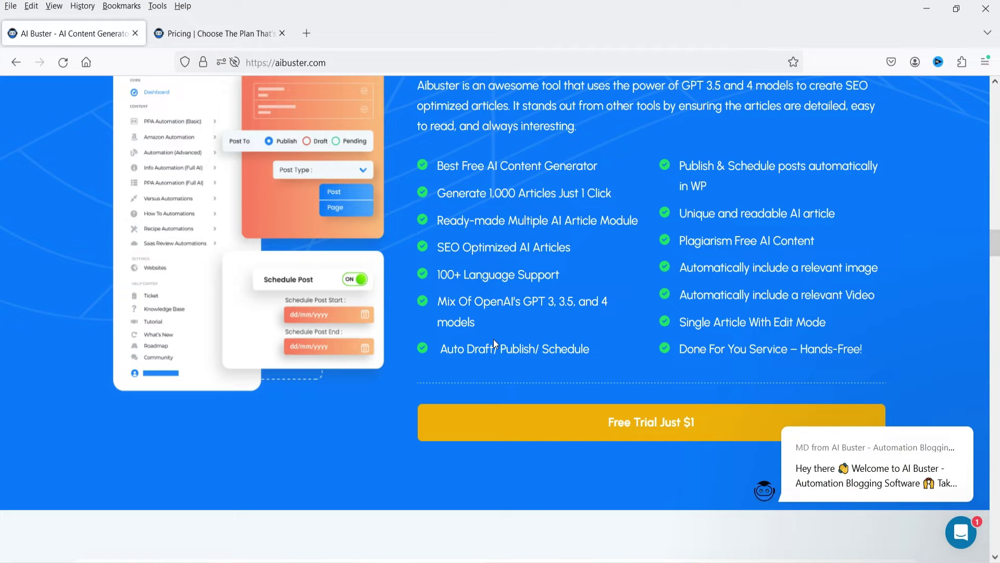
Step: Compare the prices, word allowances and included features of the monthly plans on the pricing page
key(ctrl+Tab)
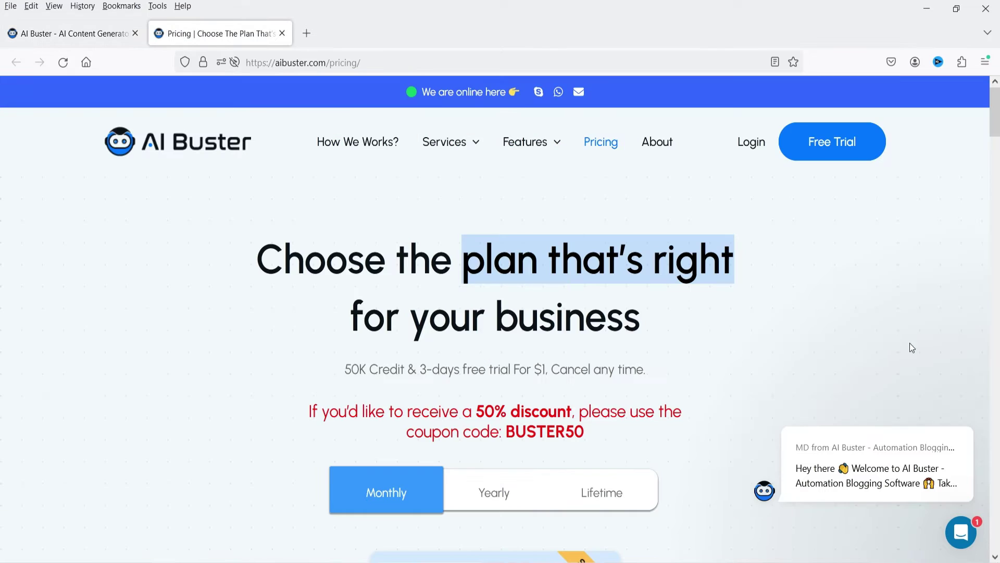
scroll(844, 277, down, 6)
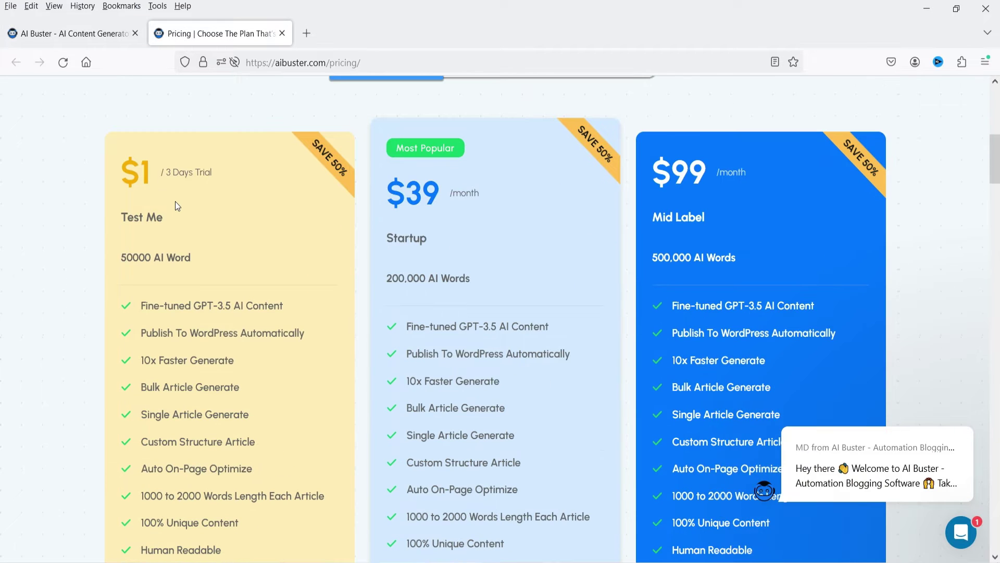
scroll(175, 201, up, 2)
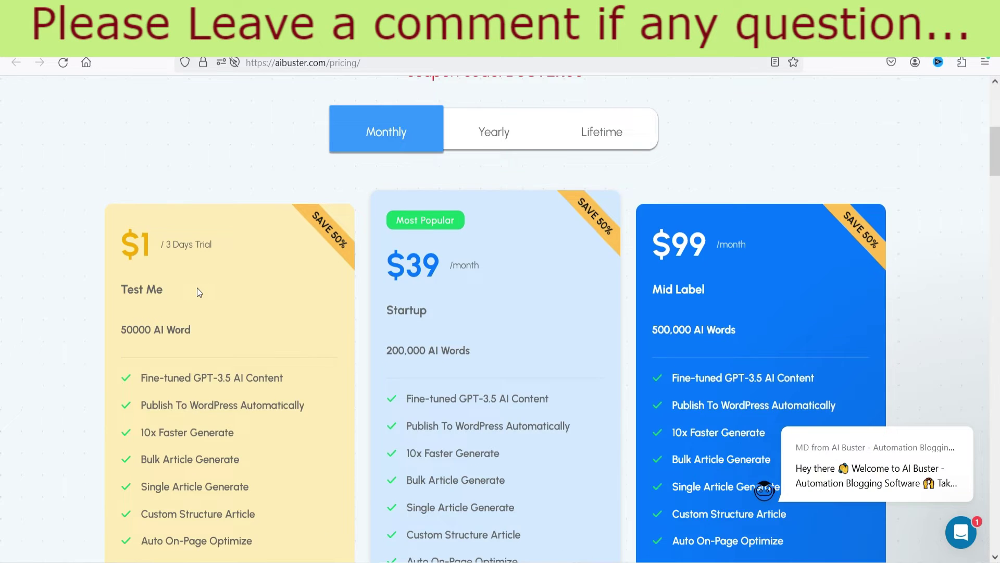
scroll(197, 288, down, 4)
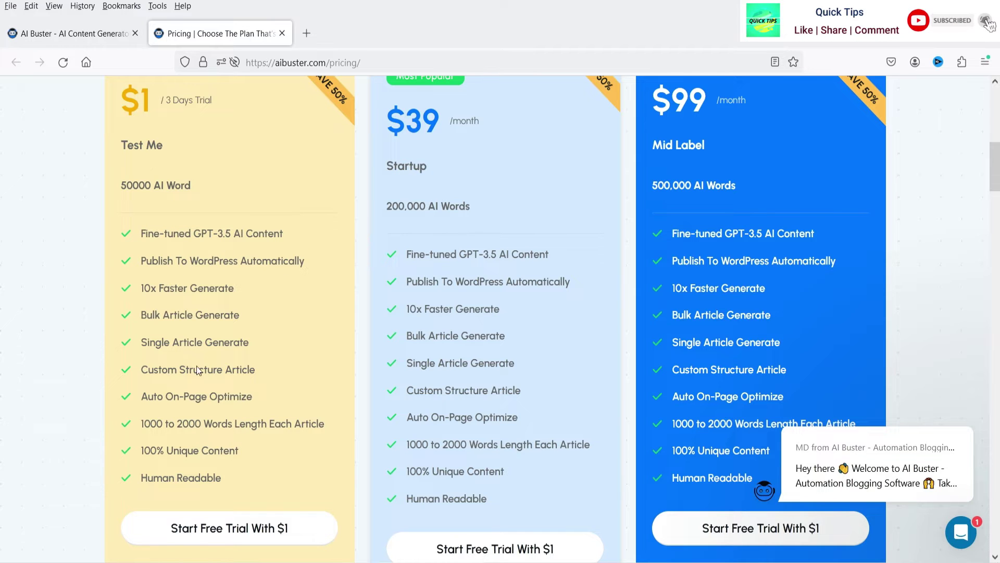
scroll(447, 227, up, 2)
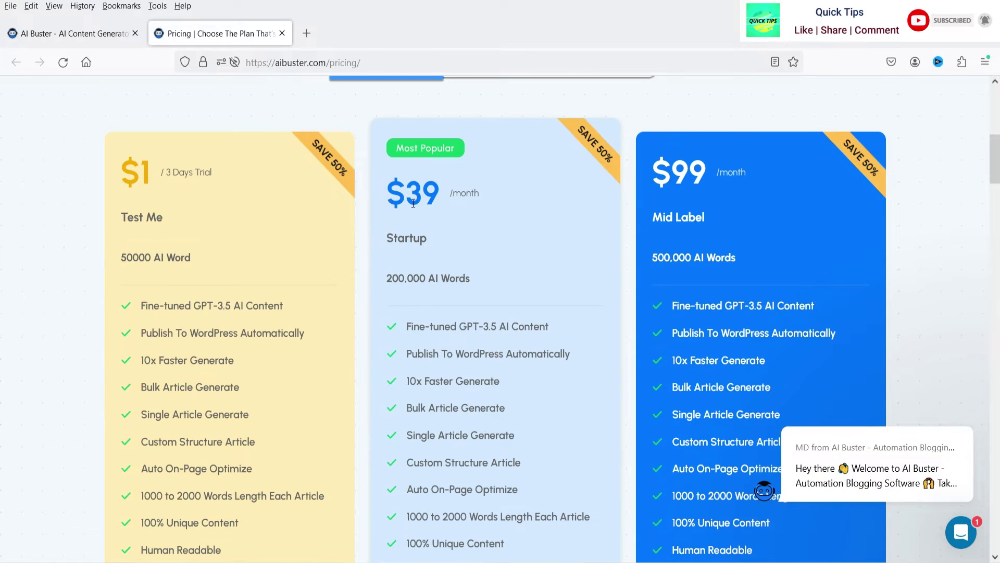
double_click(390, 280)
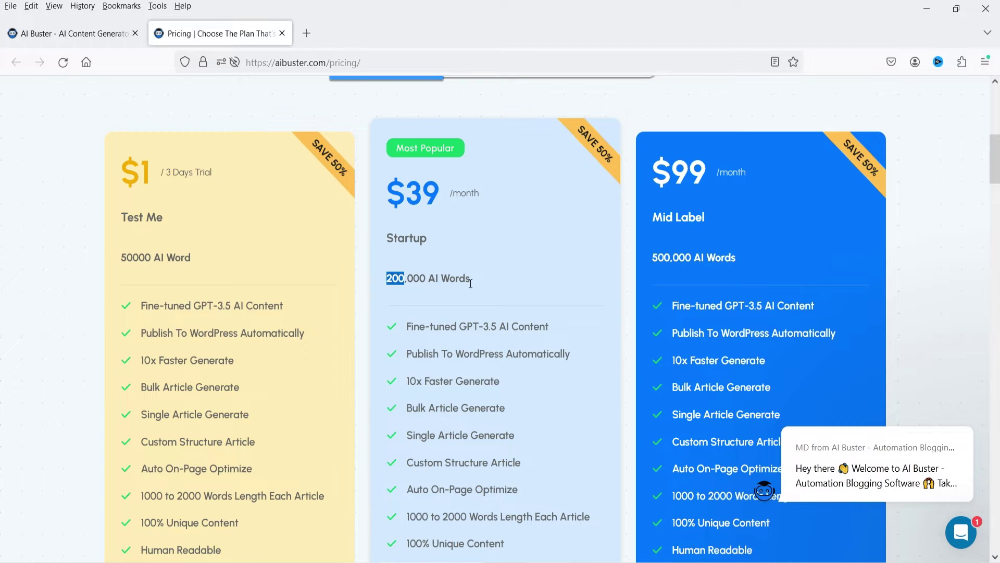
double_click(682, 173)
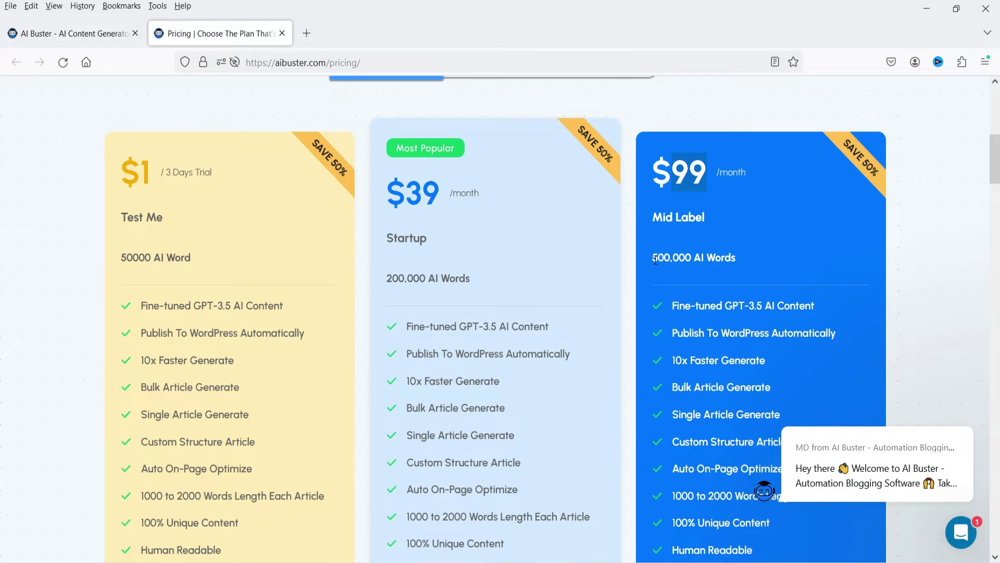
scroll(558, 265, down, 3)
scroll(558, 263, down, 3)
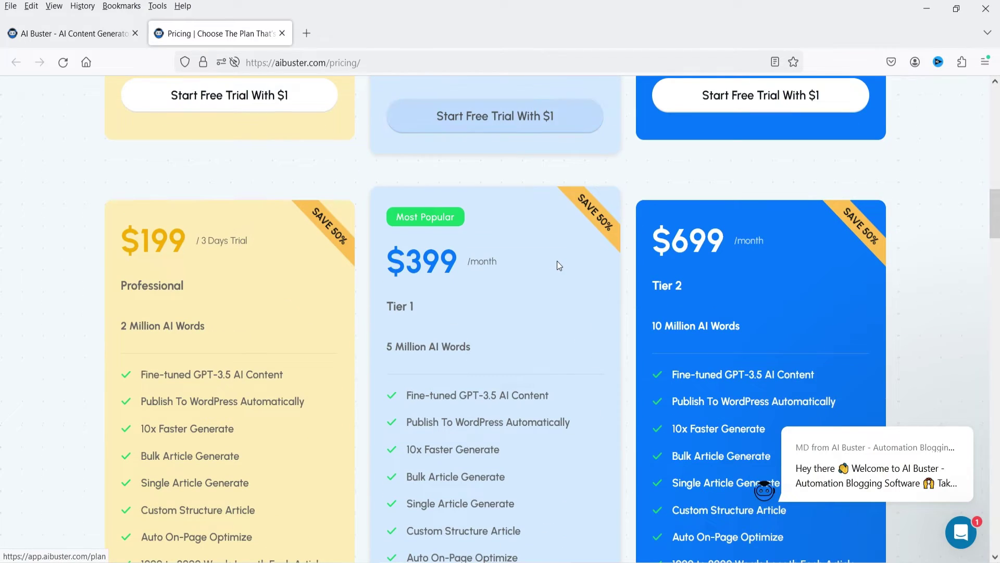
scroll(555, 260, down, 3)
scroll(555, 263, down, 5)
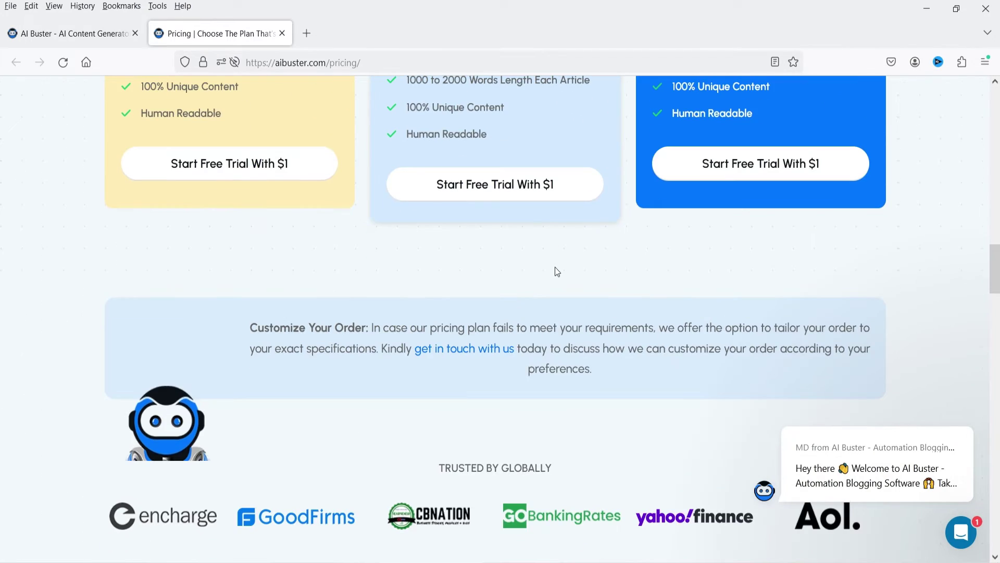
scroll(555, 267, up, 12)
scroll(555, 268, up, 5)
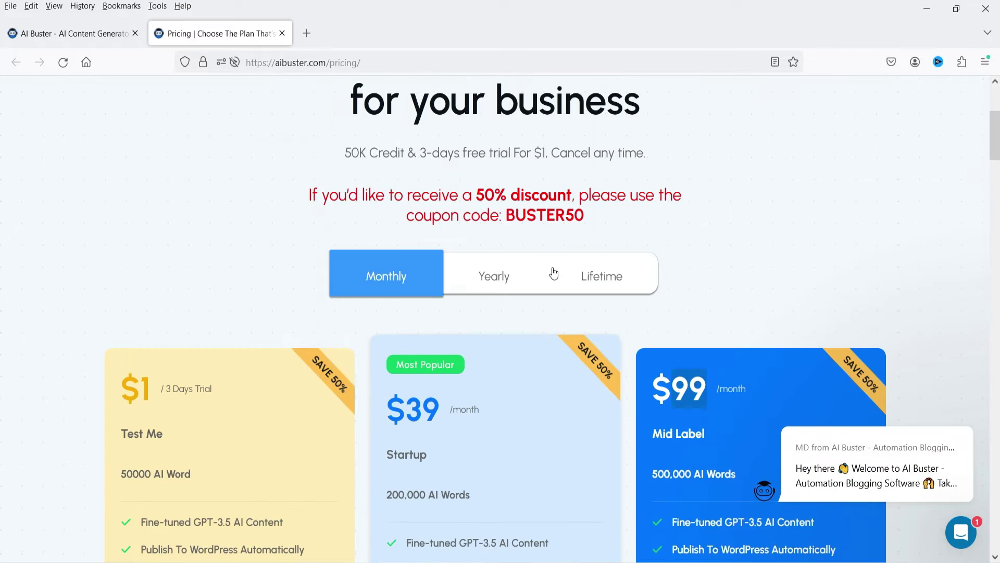
Step: Show the yearly plans and examine the Startup and Mid Label prices and word allowances
click(498, 285)
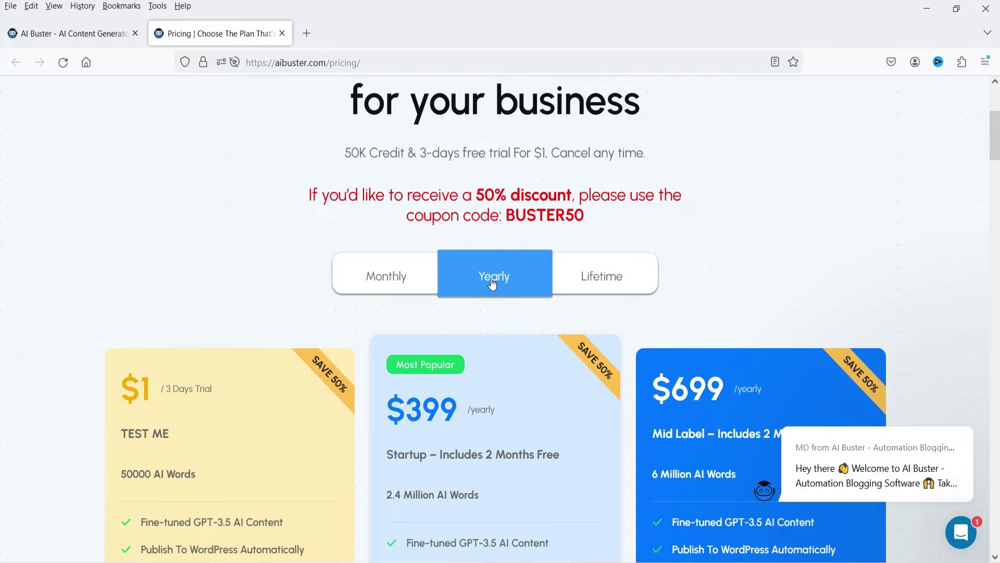
scroll(61, 313, down, 3)
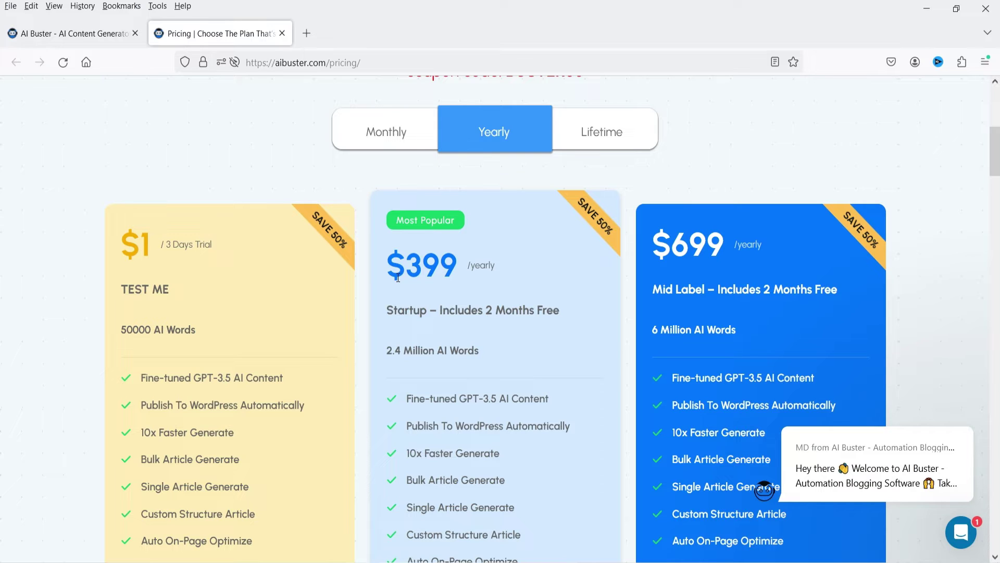
drag(387, 350, 479, 351)
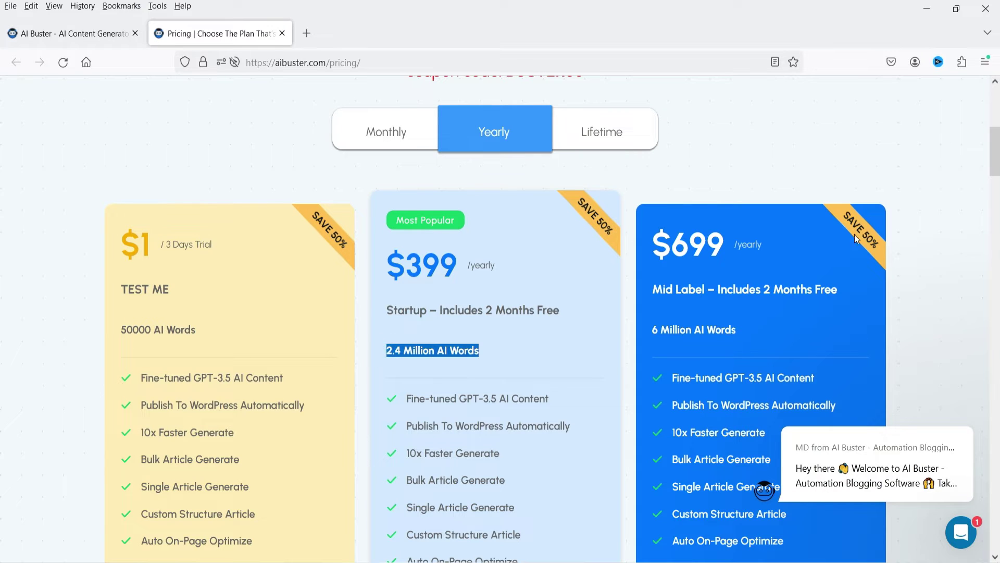
click(684, 246)
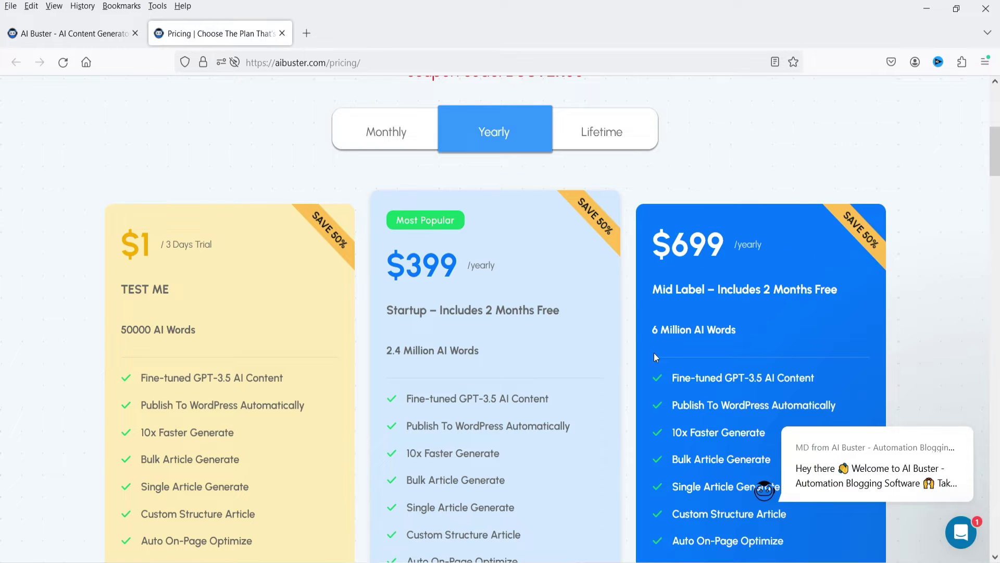
drag(653, 330, 772, 333)
Step: Show the lifetime plans and examine the Mid Label Lifetime Deal's word allowance and included features
click(603, 127)
scroll(764, 206, down, 5)
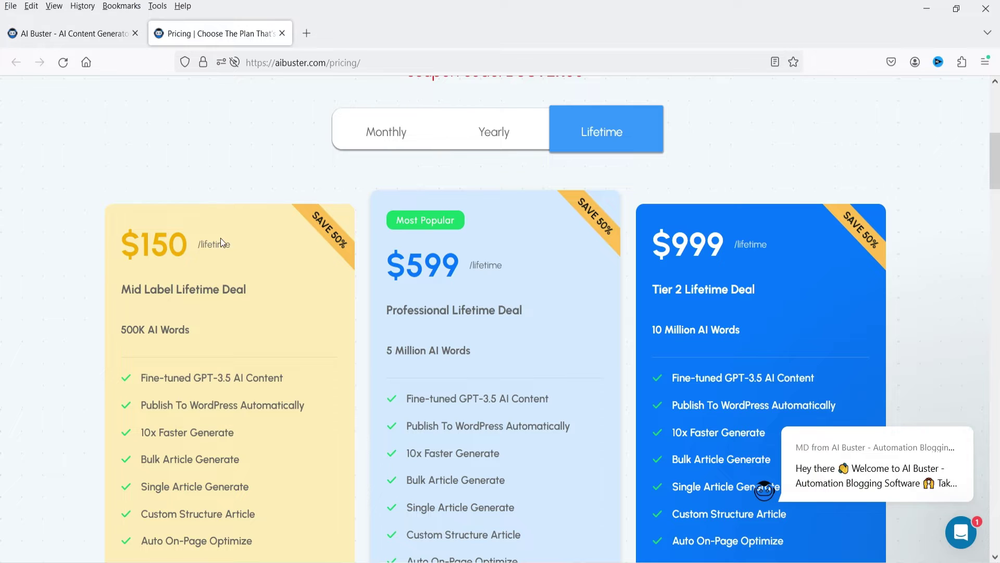
drag(138, 331, 123, 330)
scroll(156, 313, down, 2)
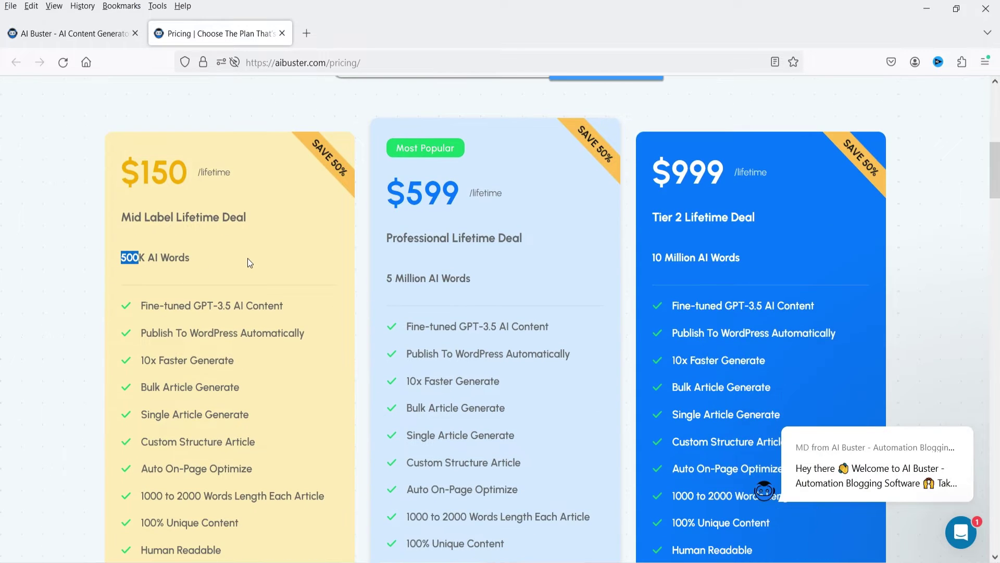
scroll(244, 254, down, 2)
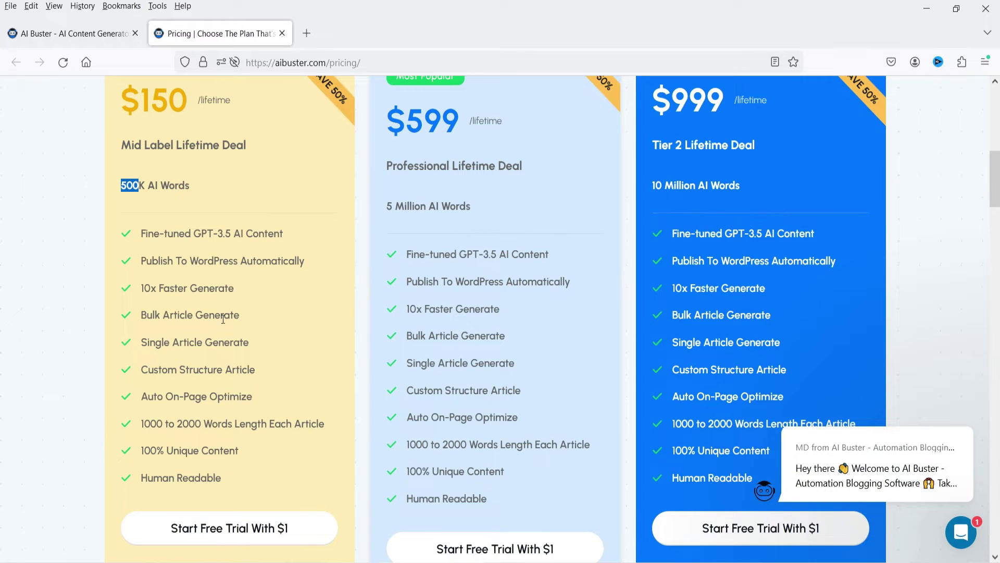
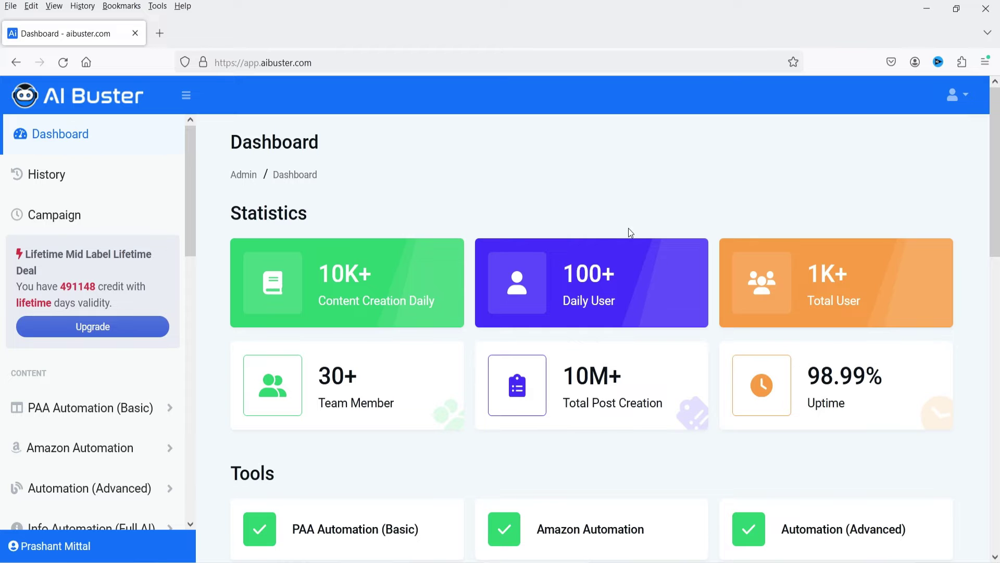
scroll(47, 307, down, 15)
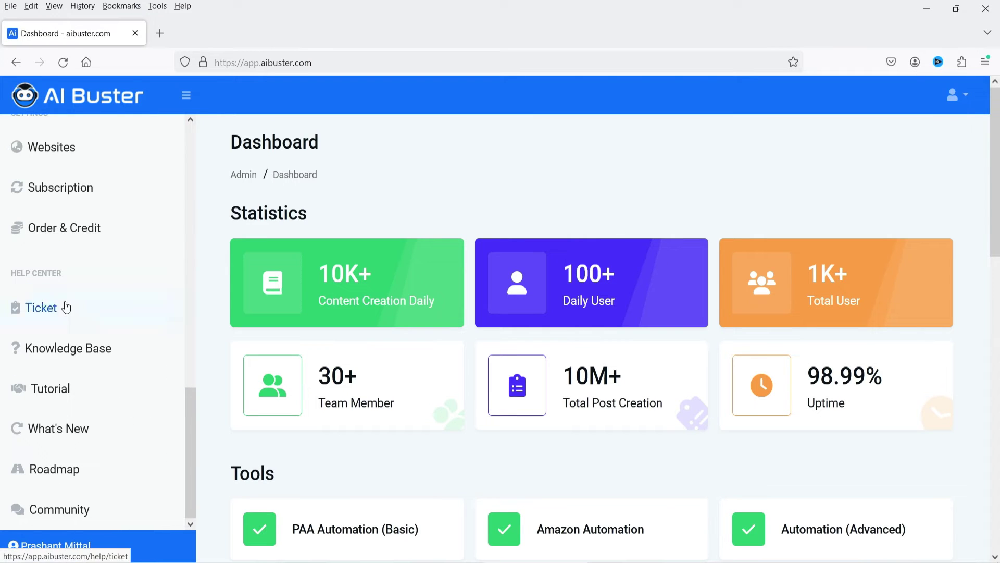
click(46, 151)
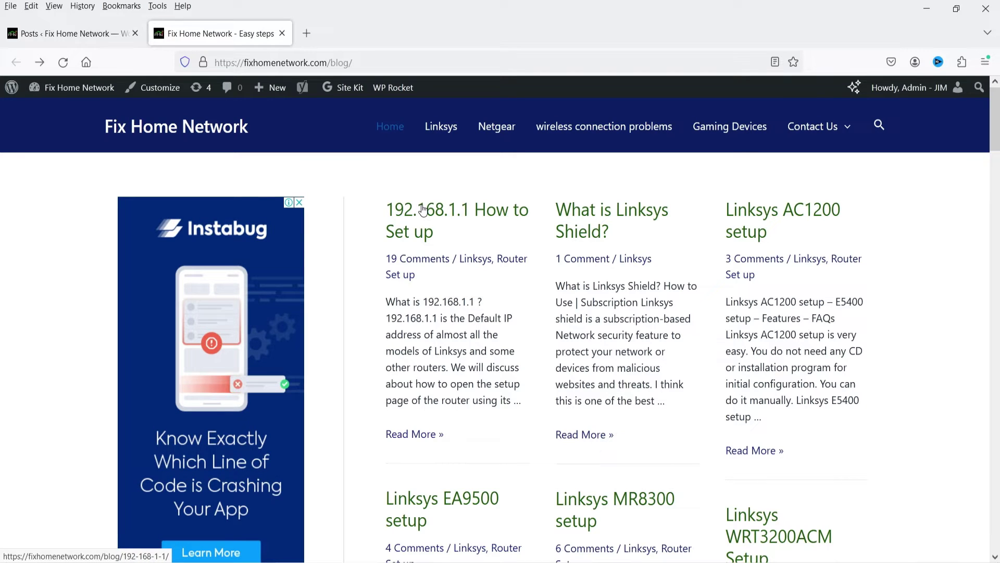
click(374, 63)
key(ctrl+c)
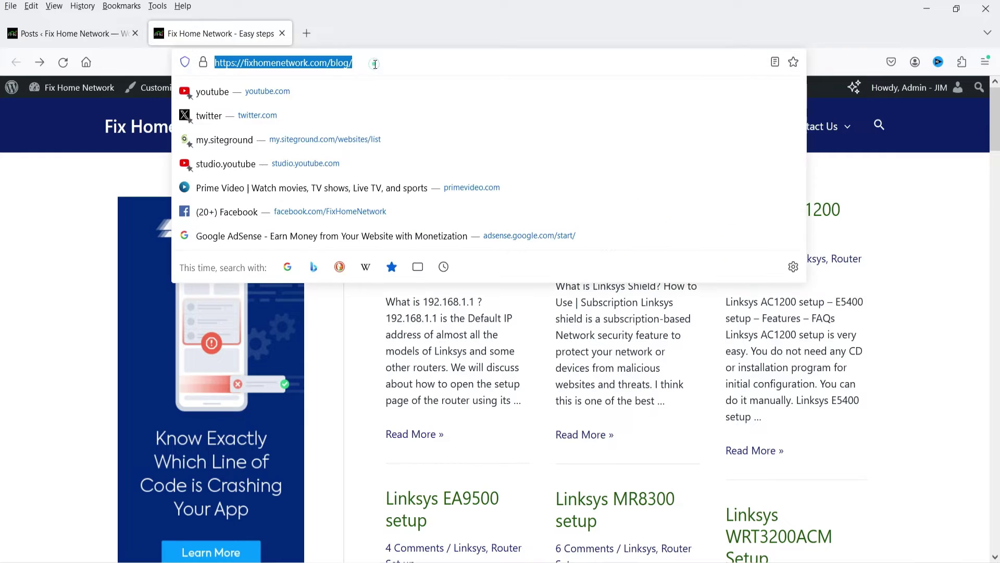
key(Escape)
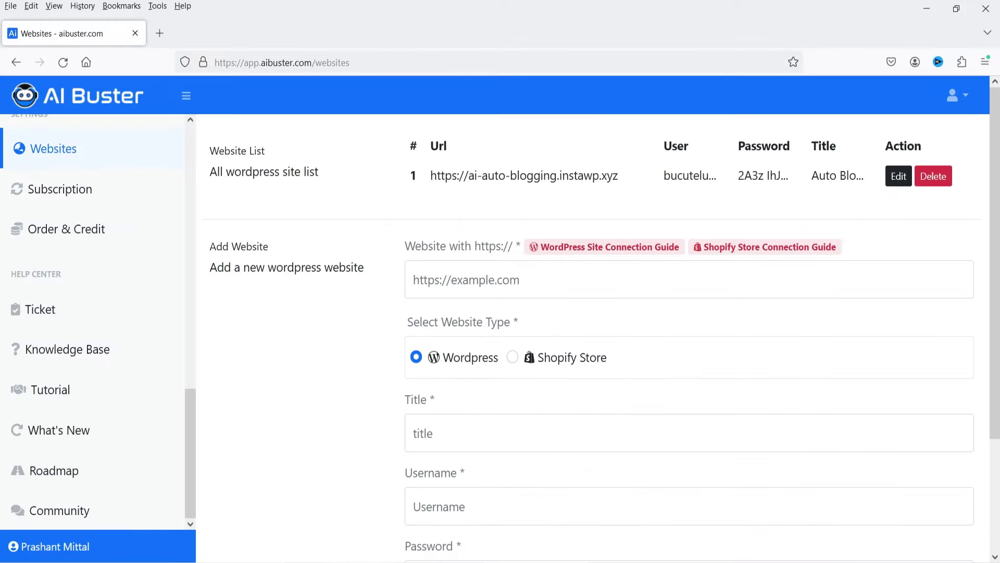
click(438, 290)
key(ctrl+v)
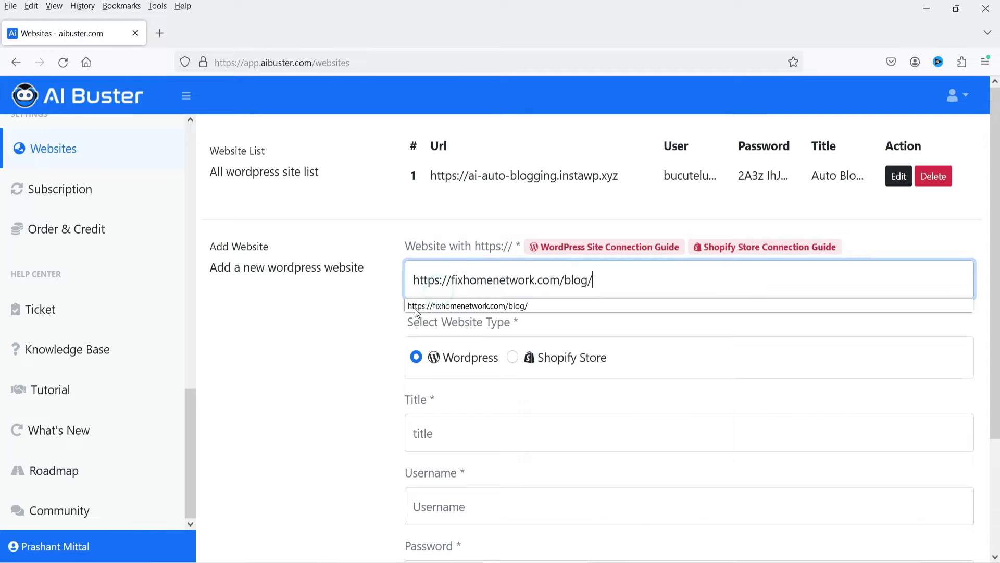
click(289, 369)
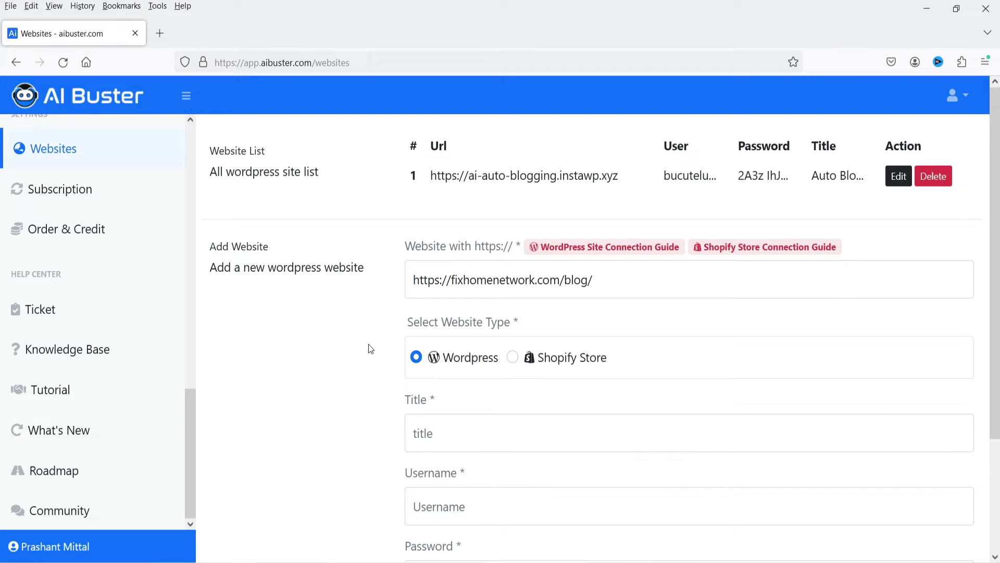
scroll(407, 299, down, 3)
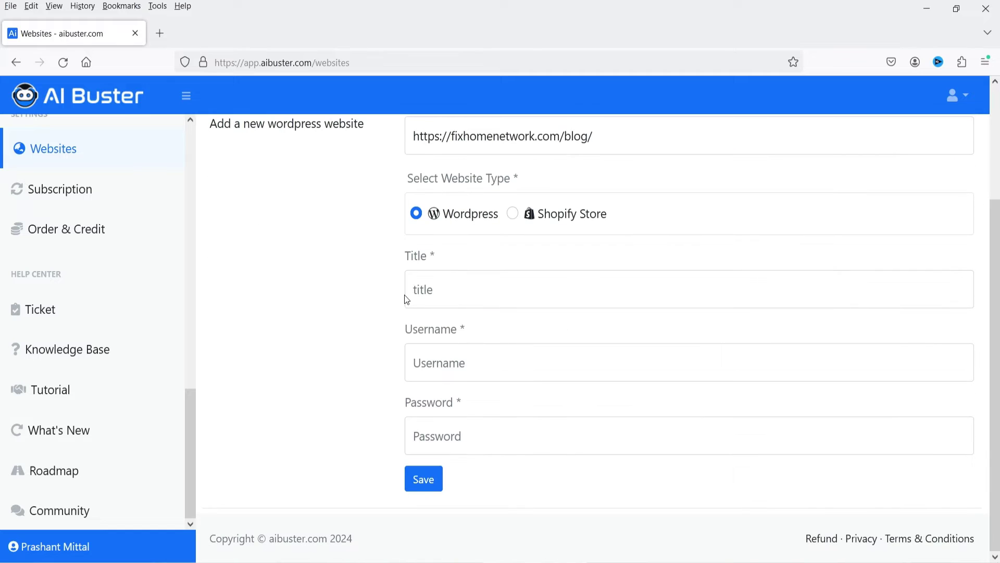
Step: Enter Fix Home Network as the new WordPress website's title
click(454, 290)
text(Fx )
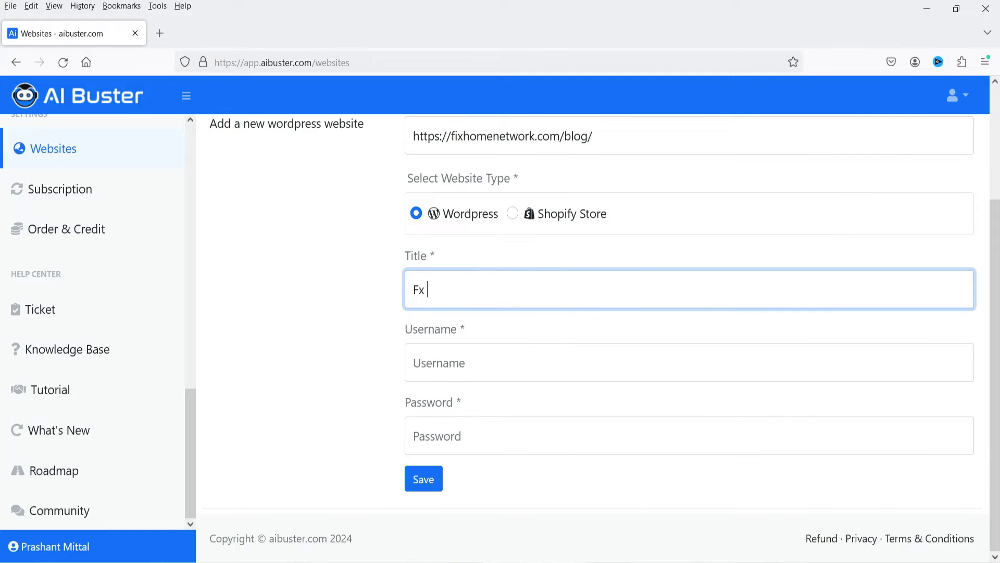
text(Ho)
key(BackSpace)
key(BackSpace)
key(BackSpace)
key(BackSpace)
text(ix Home Network)
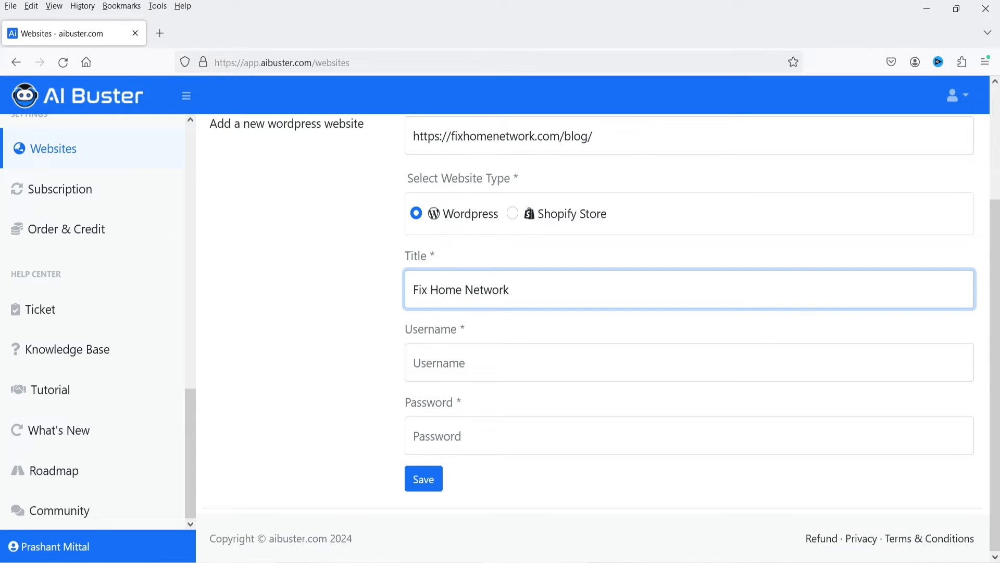
Step: Switch to the Fix Home Network WordPress admin, open the administrator's profile and copy its username
key(alt+Tab)
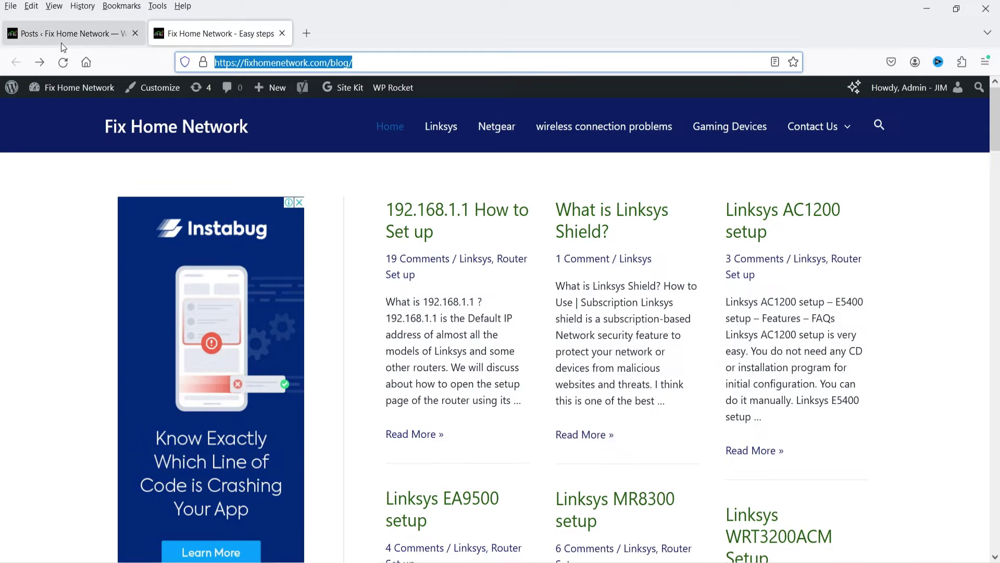
click(62, 34)
mouse_move(922, 87)
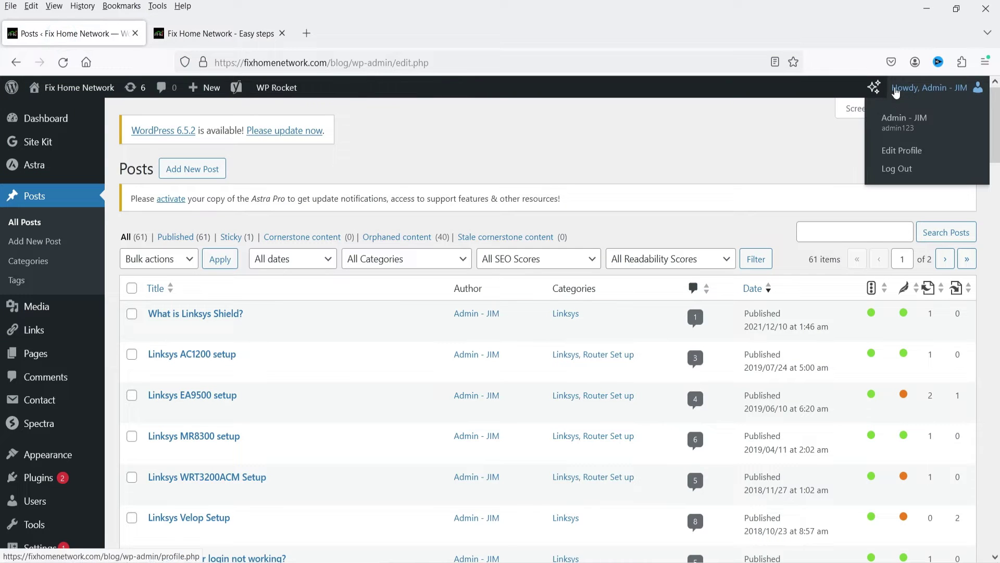
click(903, 114)
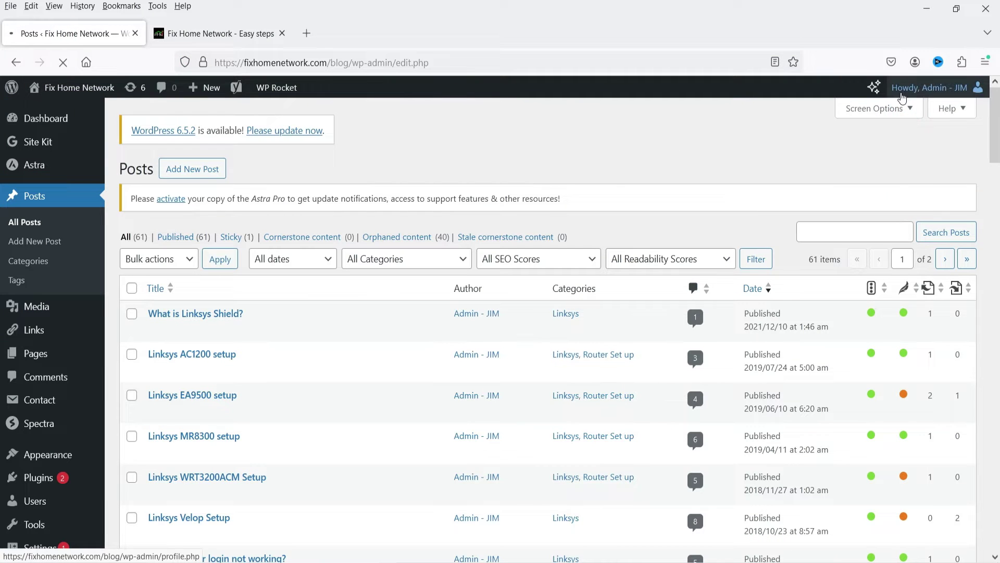
mouse_move(912, 97)
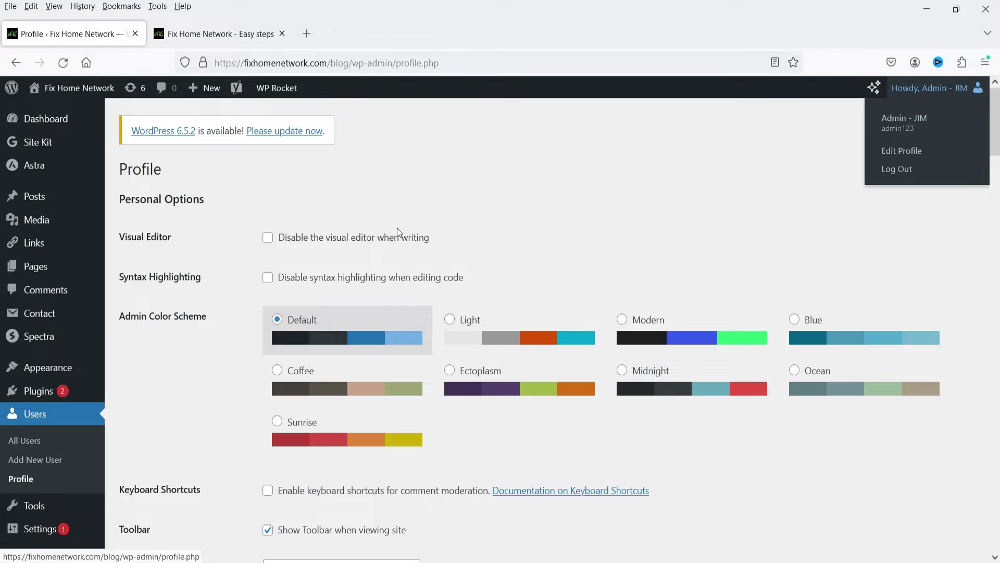
scroll(339, 280, down, 8)
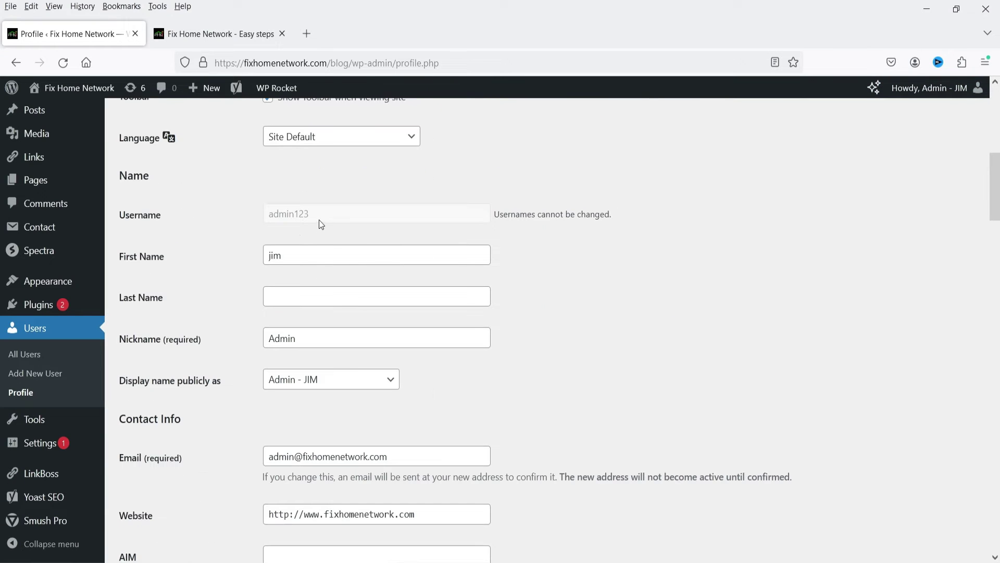
drag(276, 226, 268, 225)
key(ctrl+c)
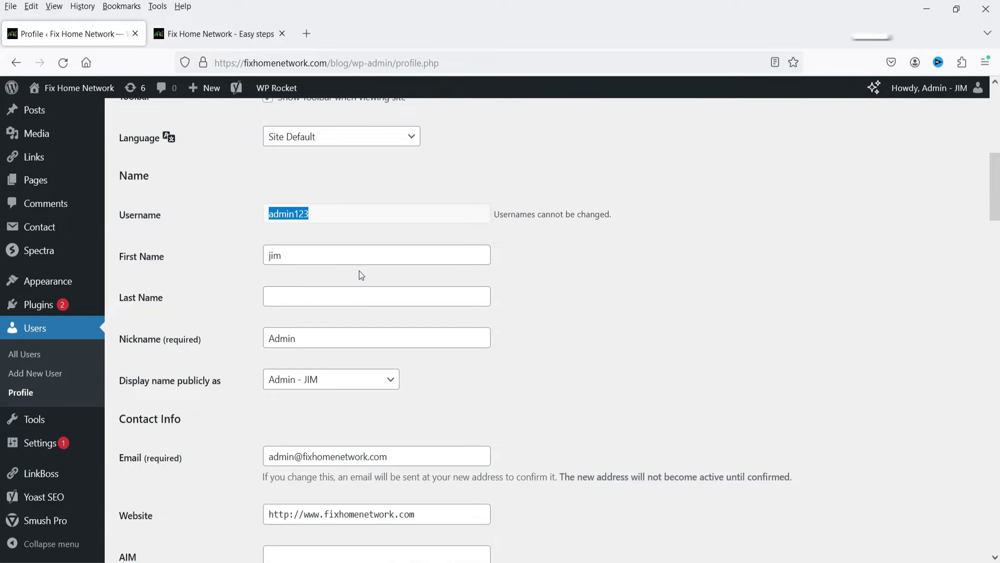
Step: Return to AI Buster and paste the copied WordPress username into the new website's Username field
click(620, 309)
key(alt+Tab)
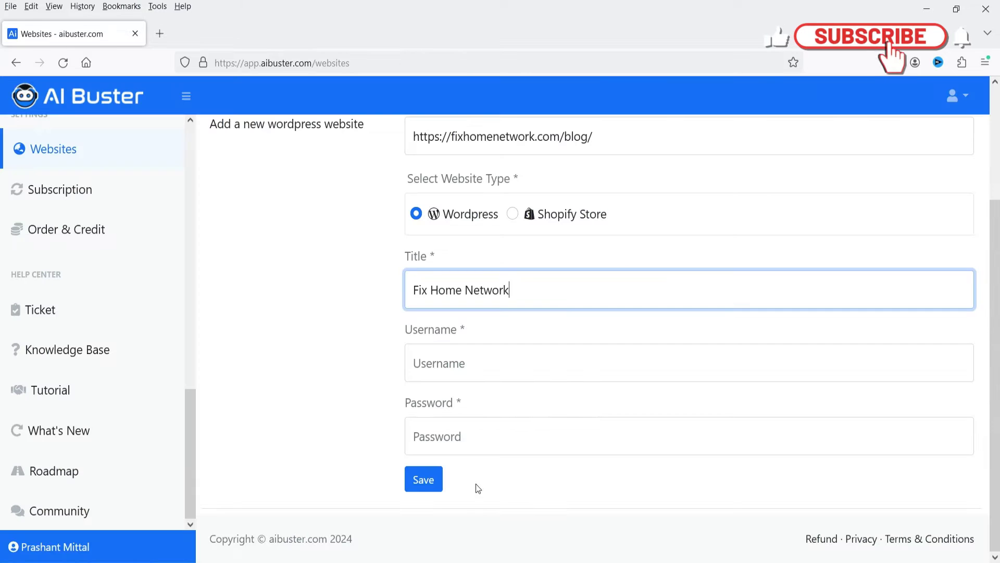
click(453, 359)
key(ctrl+v)
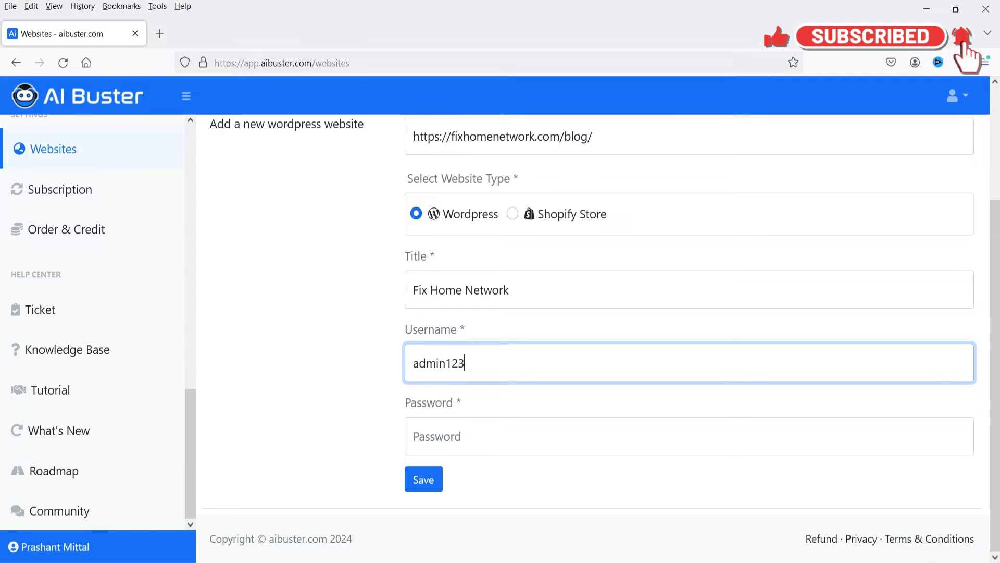
Step: In the WordPress profile, create a new application password named Fix Home Password
key(alt+Tab)
scroll(339, 336, down, 10)
scroll(339, 338, down, 8)
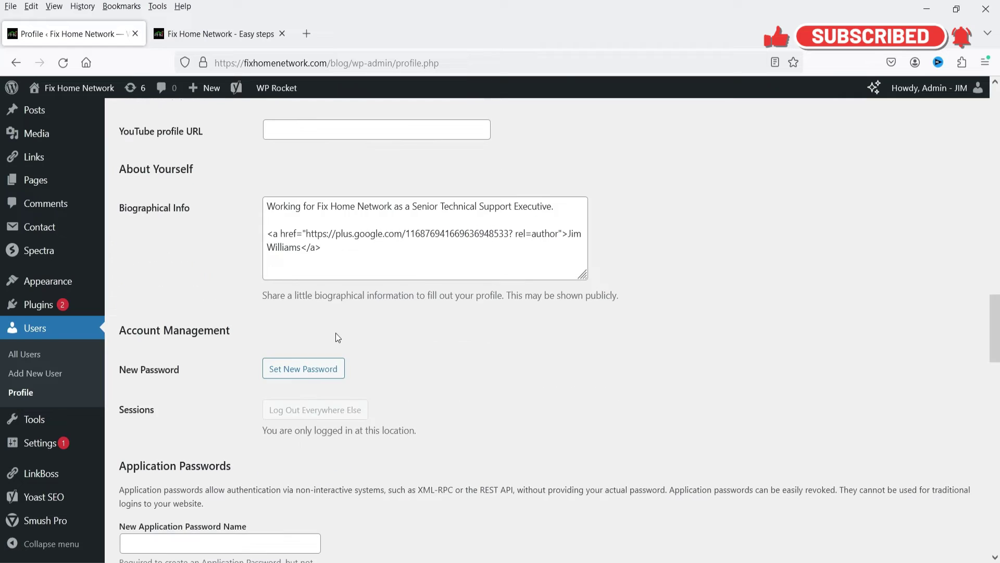
scroll(285, 318, down, 2)
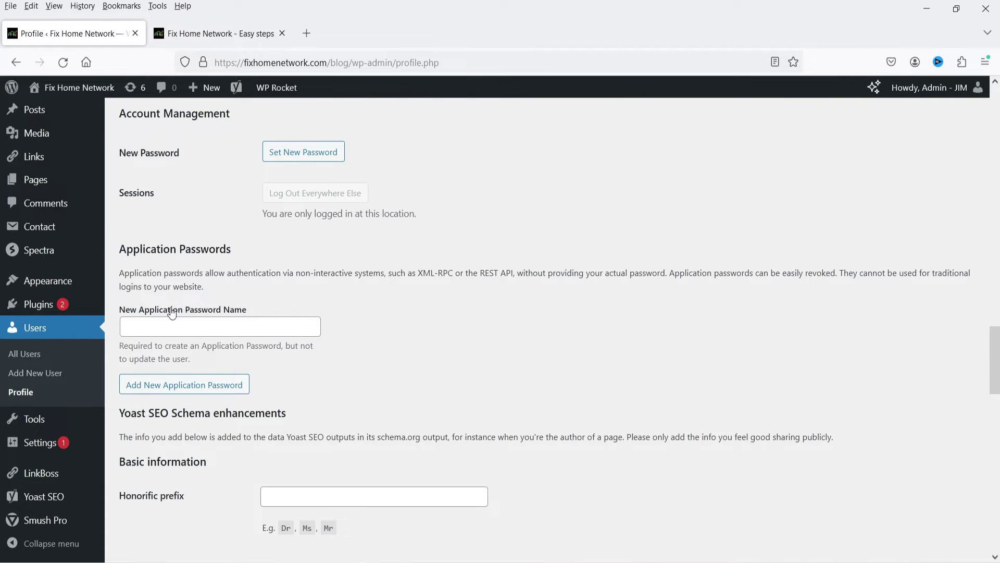
click(216, 326)
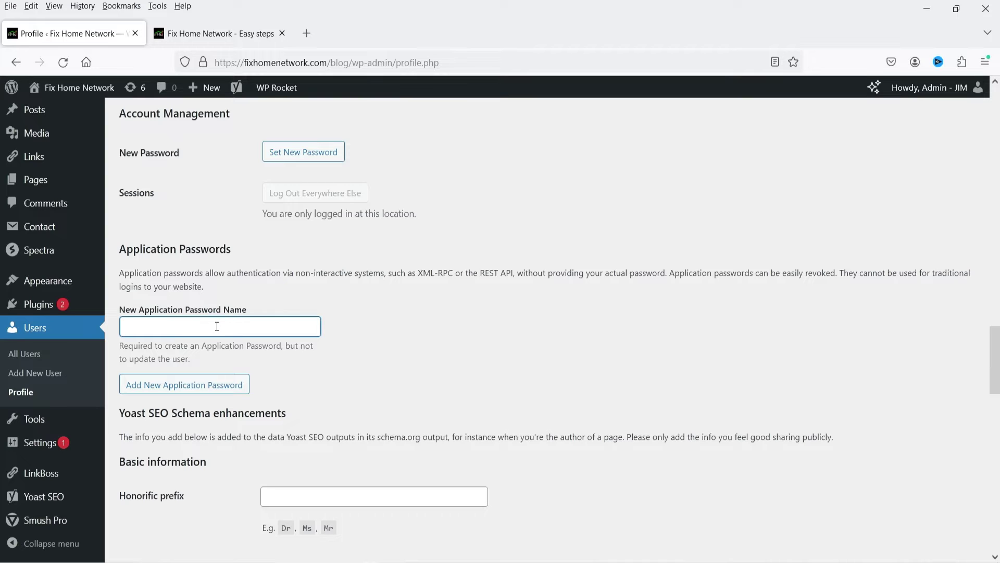
text(Fixh)
key(BackSpace)
text(Home Password)
click(162, 390)
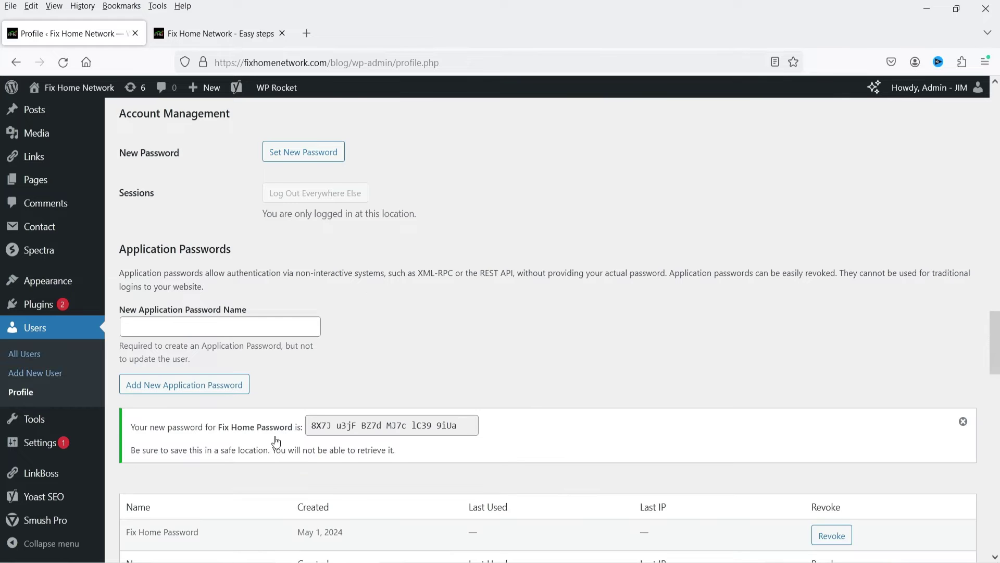
Step: Copy the generated application password and paste it into the Password field of AI Buster's new website form
scroll(469, 395, down, 3)
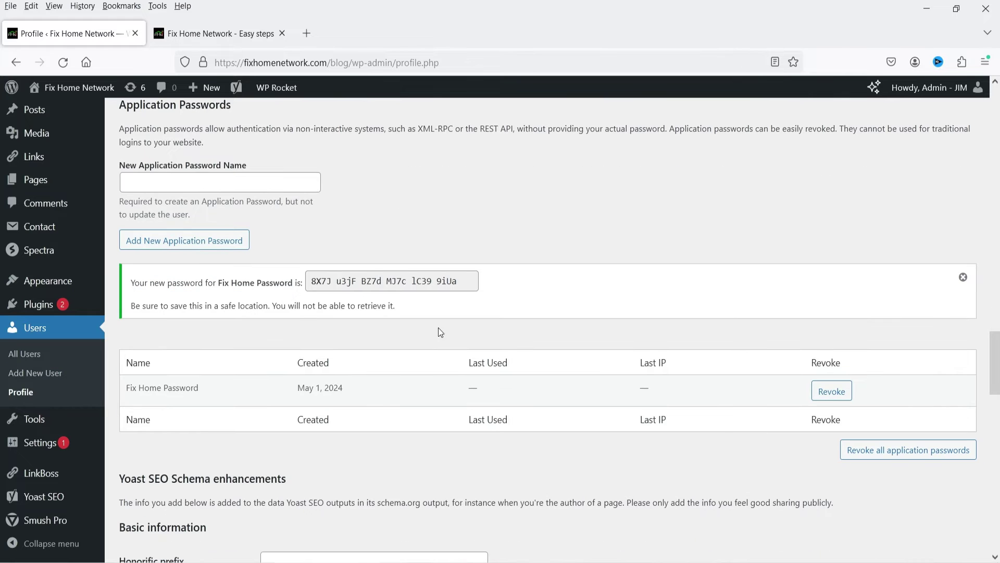
click(467, 282)
key(ctrl+c)
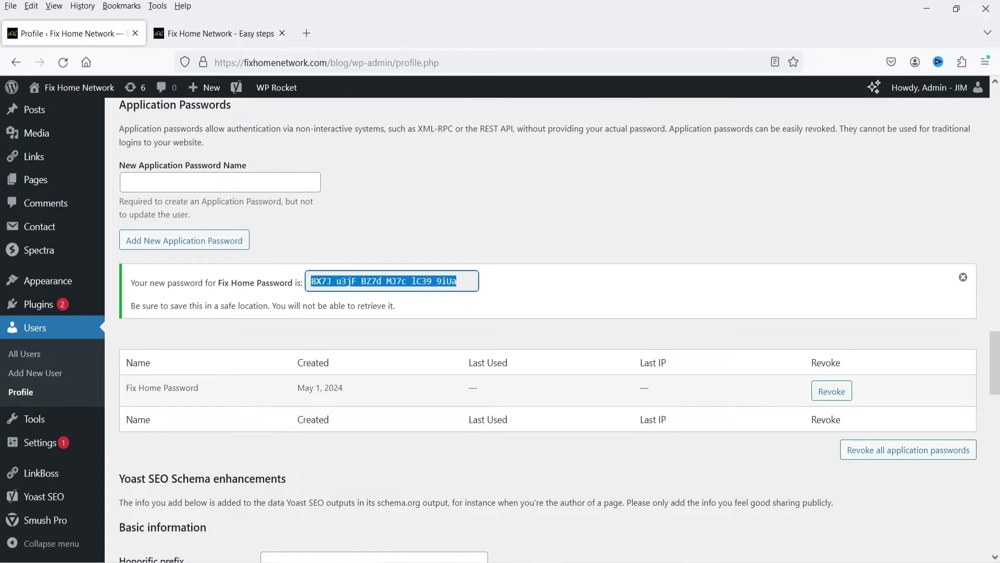
key(alt+Tab)
click(458, 433)
key(ctrl+v)
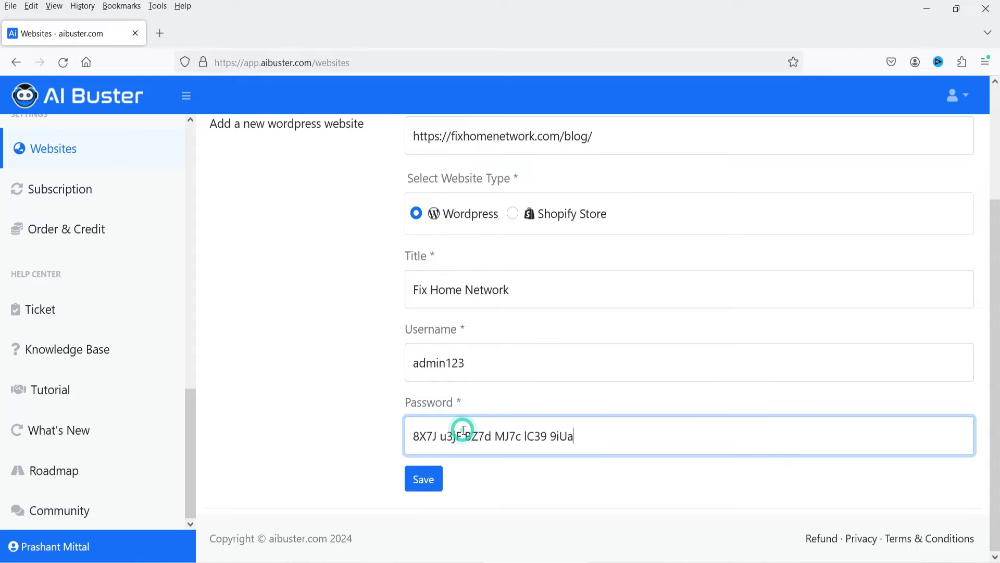
Step: Switch back to the WordPress profile page and update the profile
key(alt+Tab)
scroll(607, 357, down, 4)
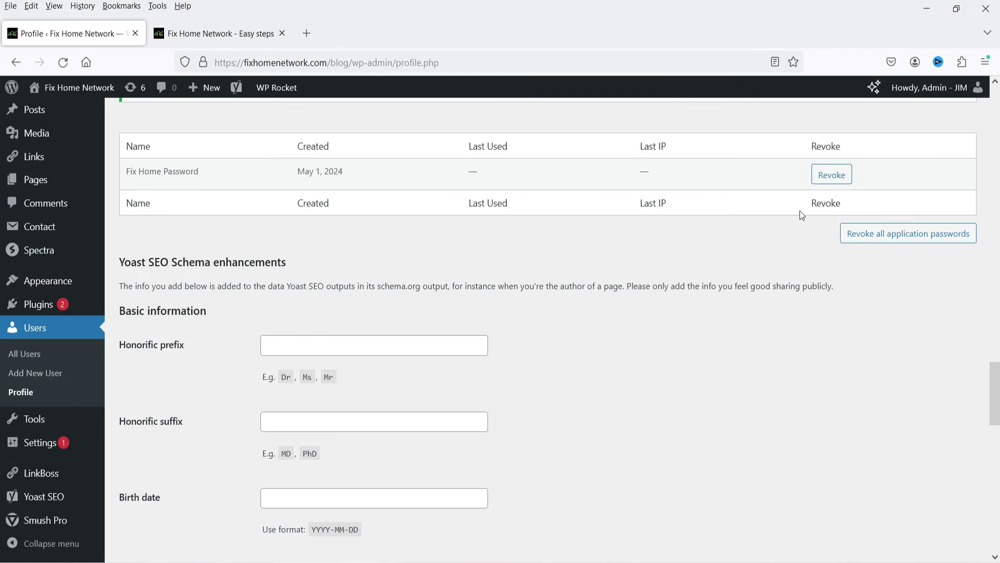
scroll(802, 216, down, 17)
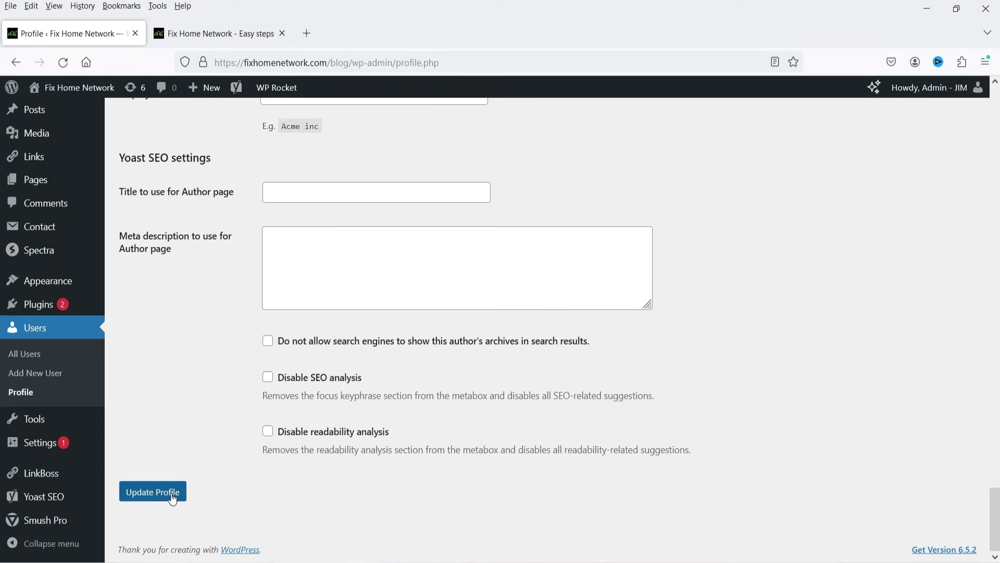
click(173, 499)
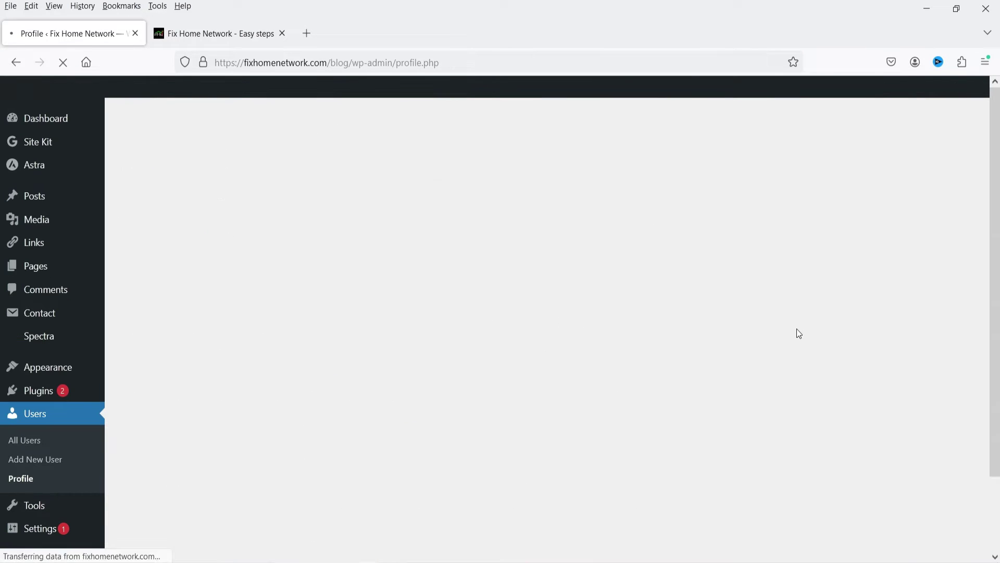
Step: Save the new WordPress website in AI Buster and check the website list
key(alt+Tab)
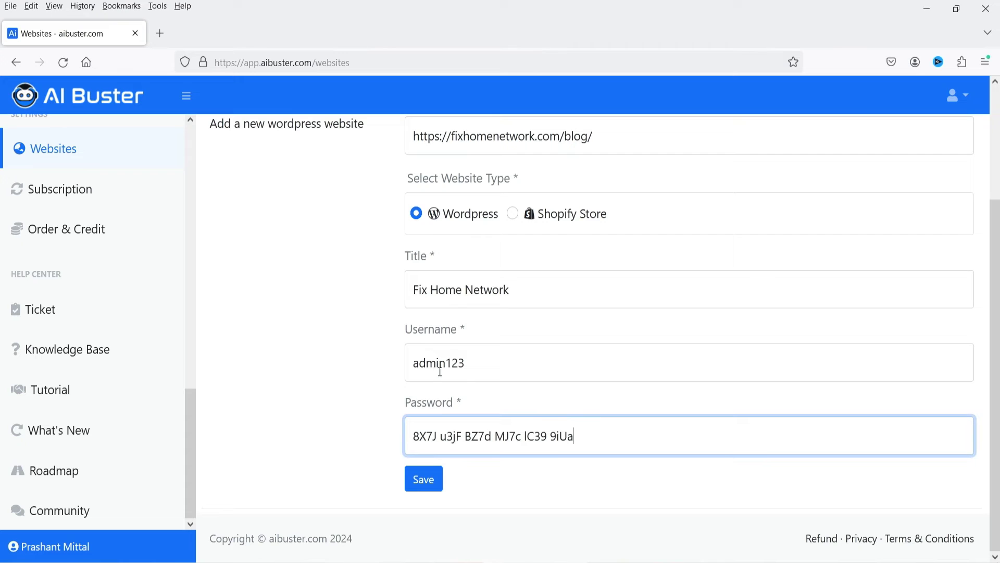
click(427, 482)
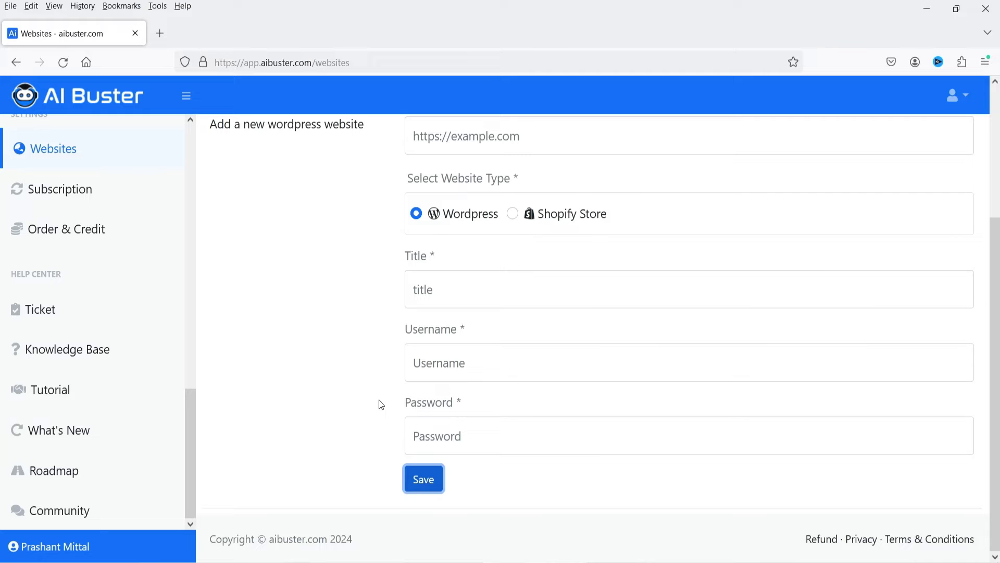
scroll(365, 365, up, 3)
scroll(86, 233, up, 5)
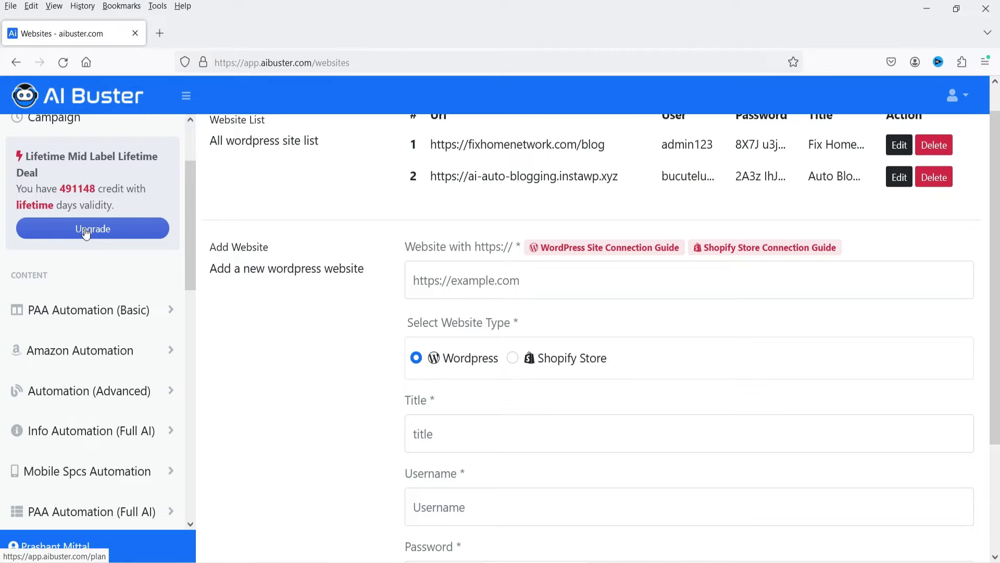
Step: Open the bulk article publishing page of Amazon Automation
scroll(86, 244, down, 2)
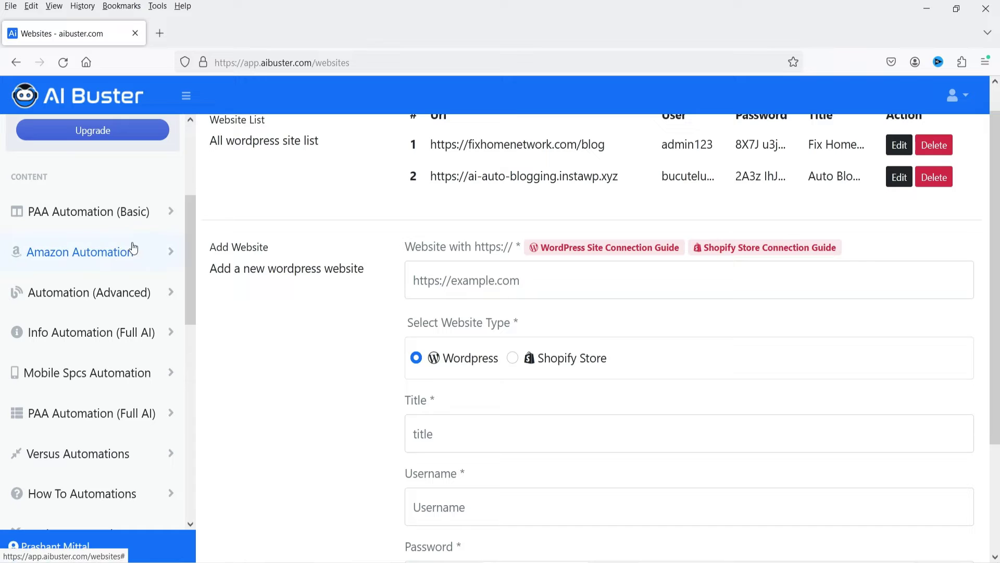
click(94, 254)
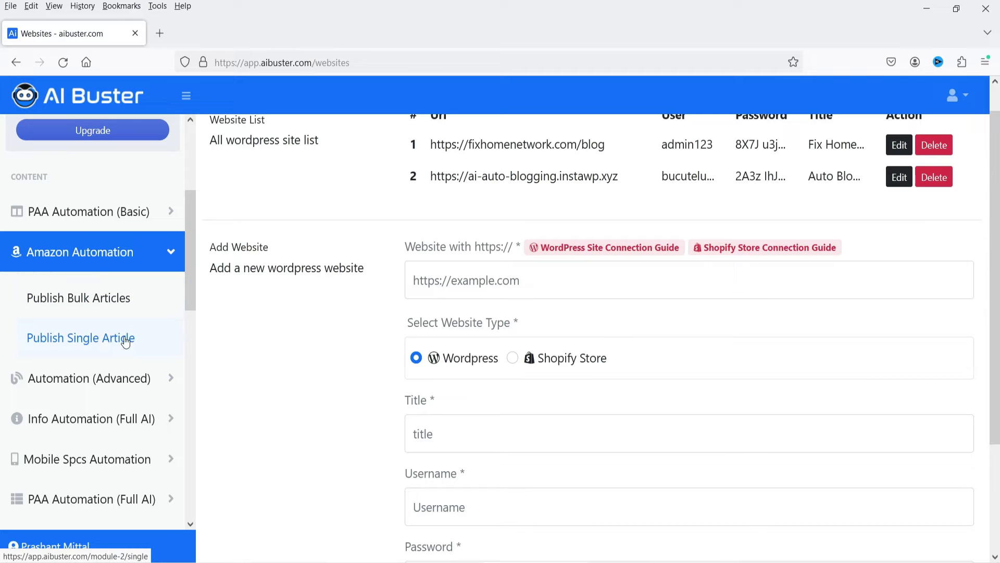
click(81, 304)
scroll(147, 339, down, 5)
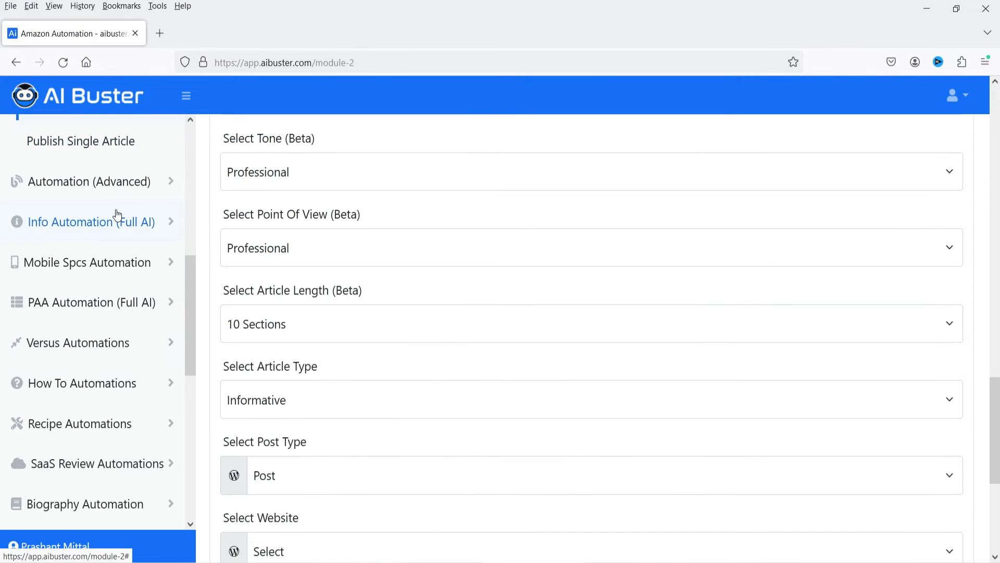
Step: Examine the publishing options of the Info, Mobile Spcs, Versus, How To, Recipe, SaaS Review and Biography automations
click(165, 224)
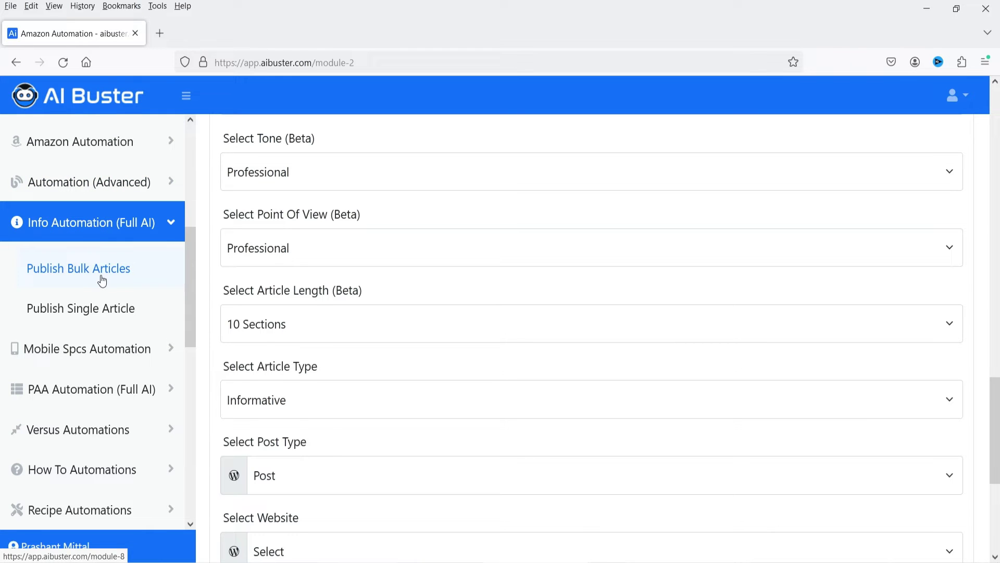
click(96, 348)
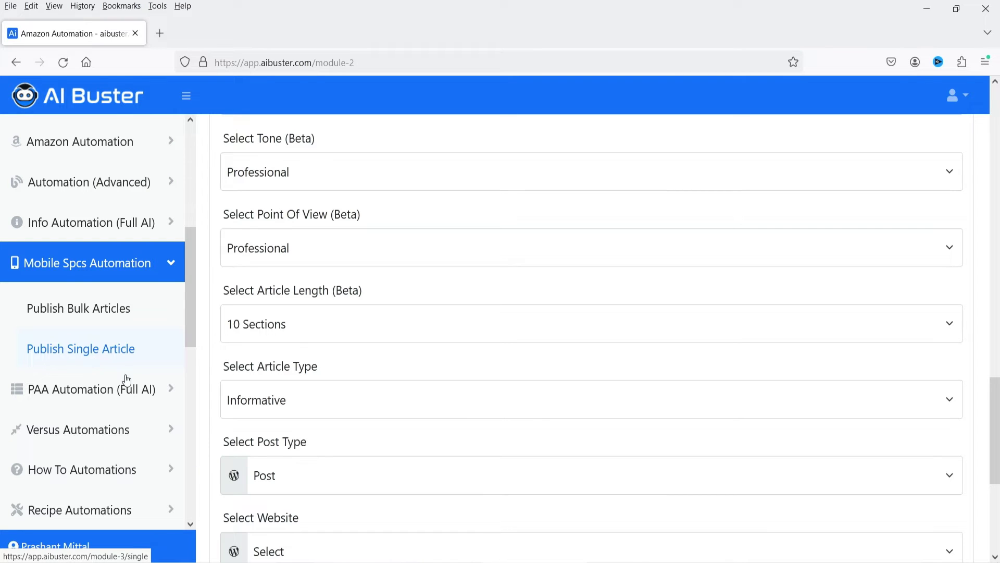
scroll(127, 379, down, 2)
click(137, 343)
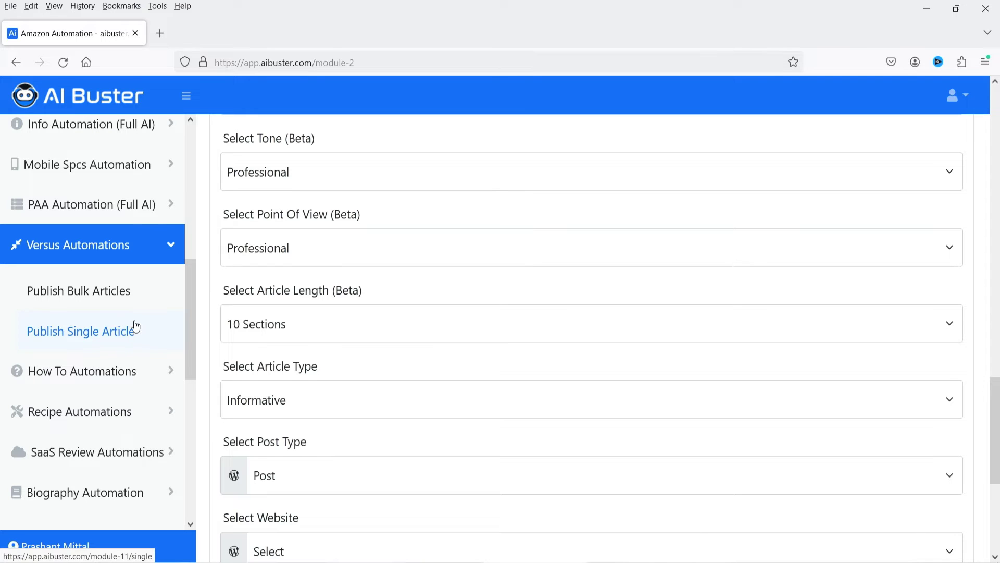
click(130, 372)
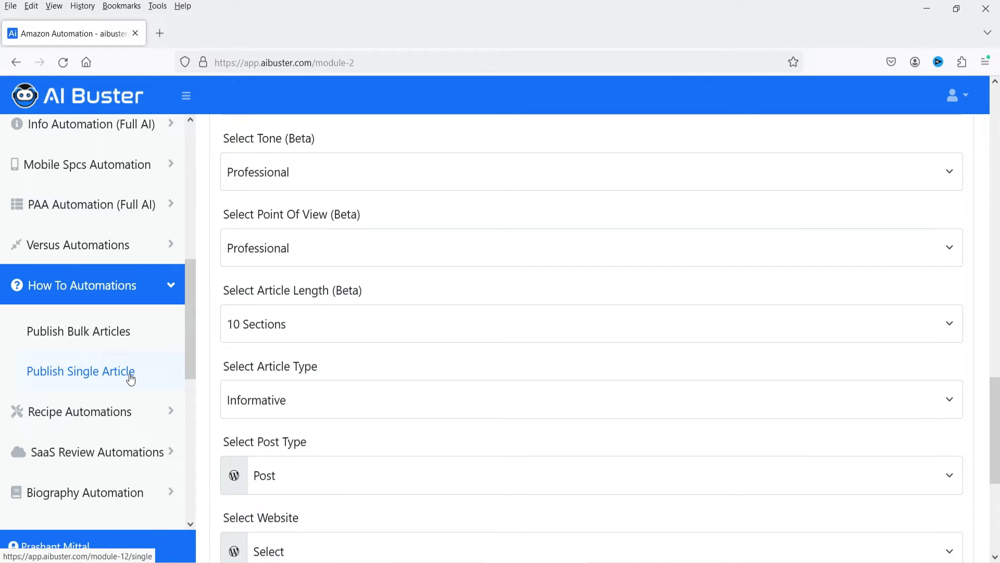
click(97, 409)
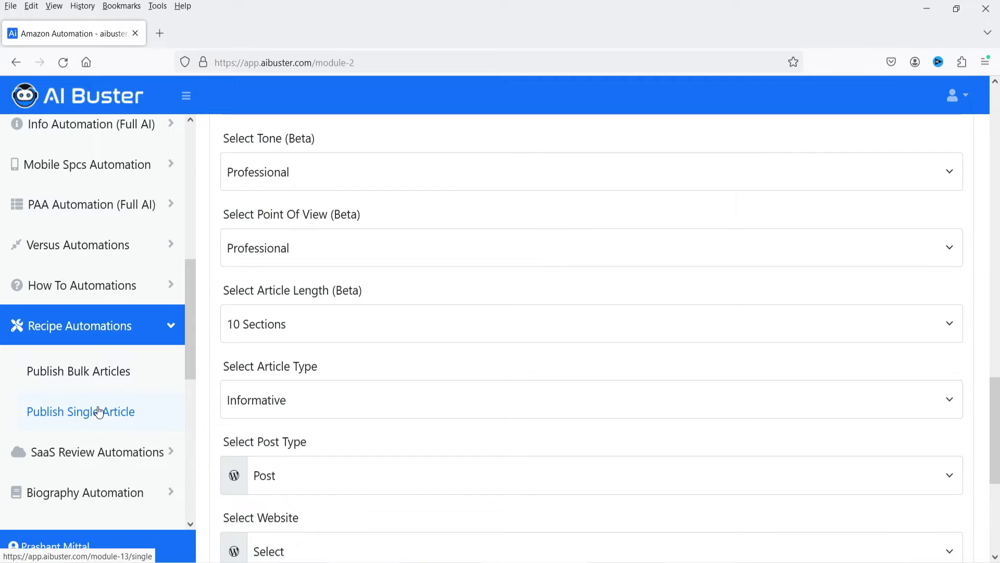
click(86, 452)
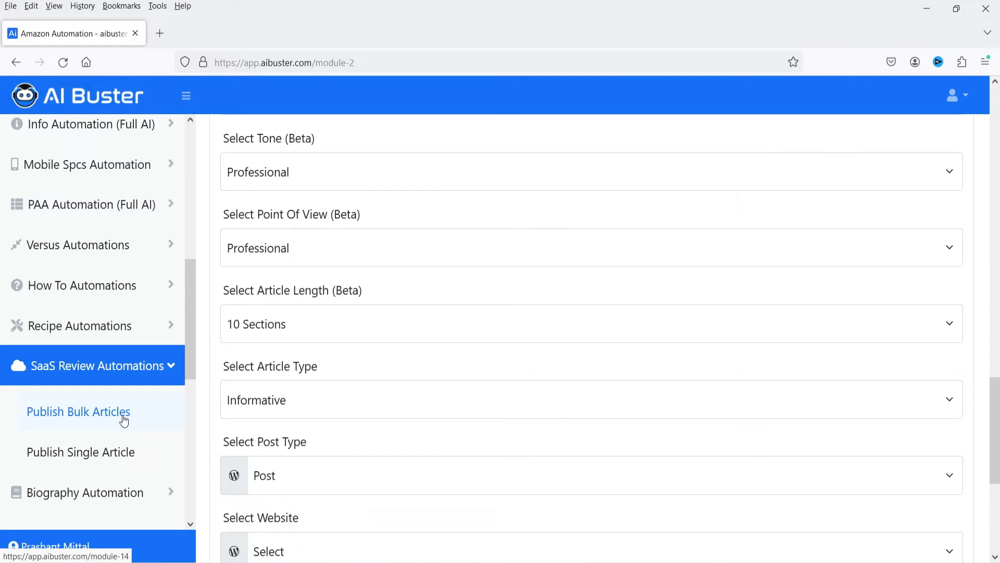
click(100, 497)
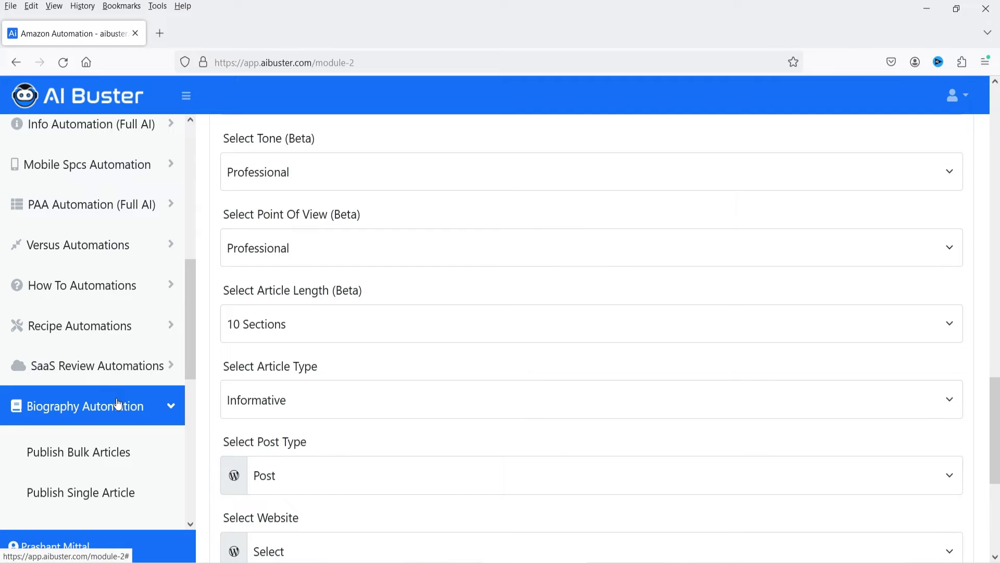
Step: Open the bulk article publishing form of Info Automation (Full AI)
scroll(118, 405, up, 4)
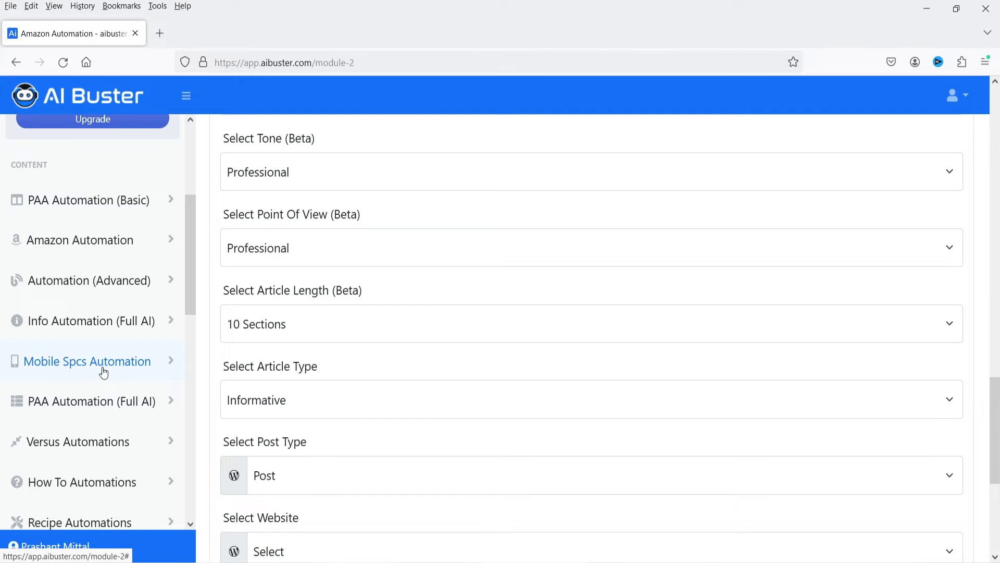
click(99, 321)
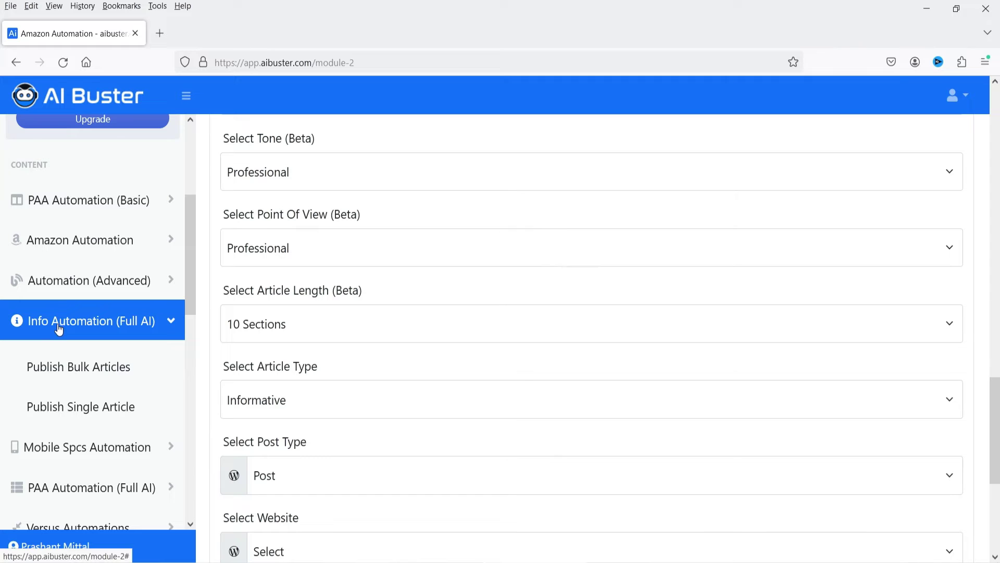
click(77, 373)
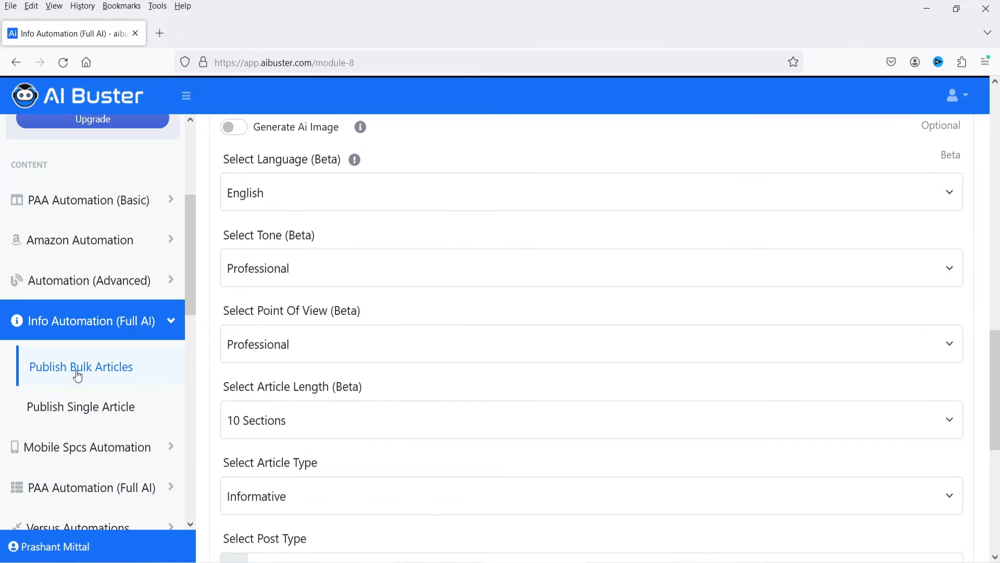
scroll(406, 346, up, 1)
scroll(406, 346, up, 10)
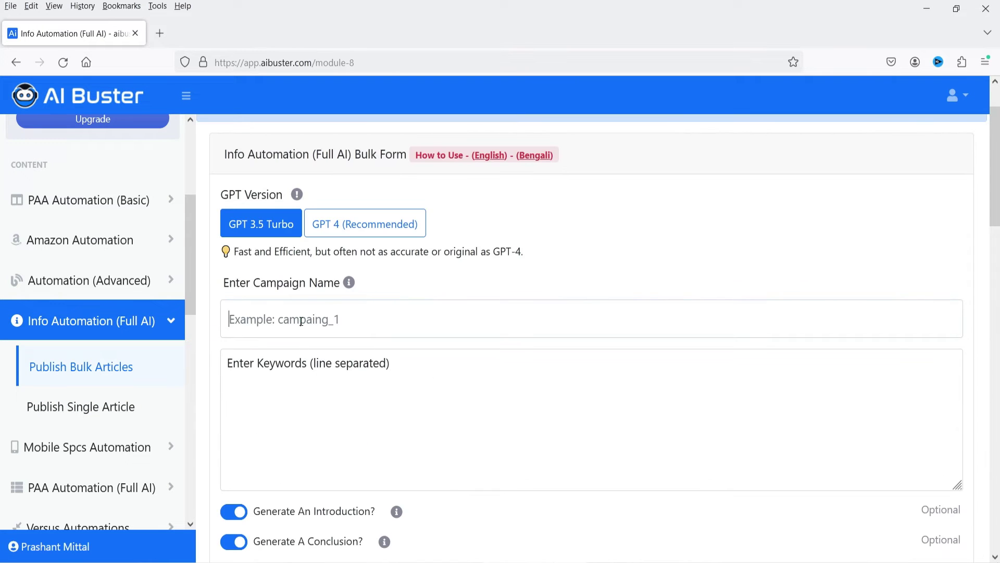
Step: Name the campaign FHN and enter the keyword "how to secure wireless network at home"
click(301, 321)
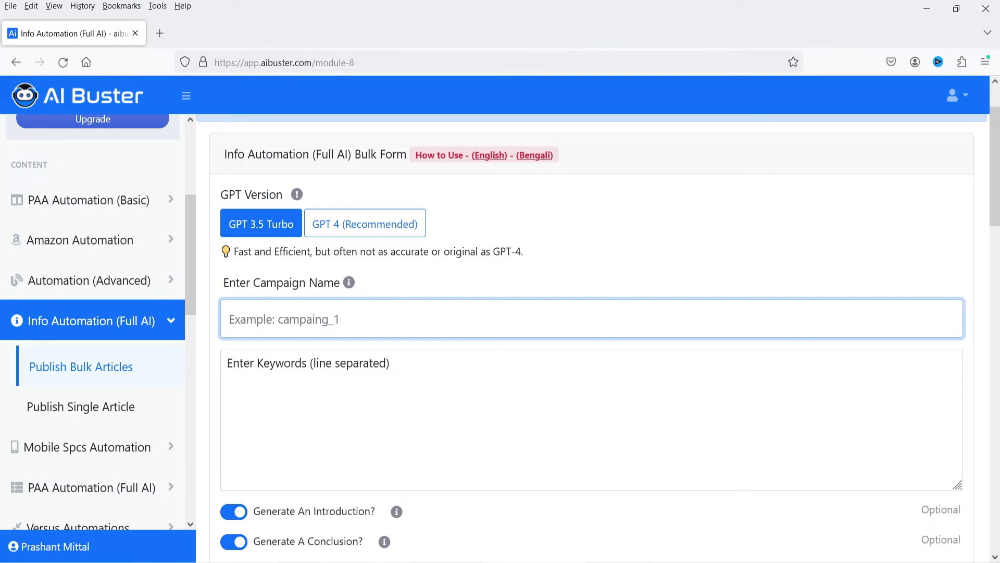
text(FHN)
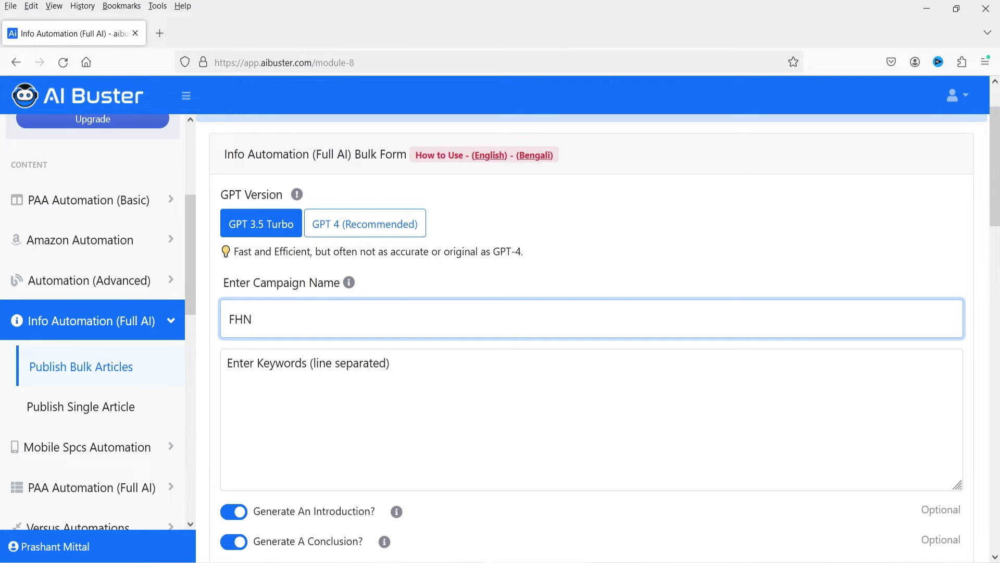
click(289, 401)
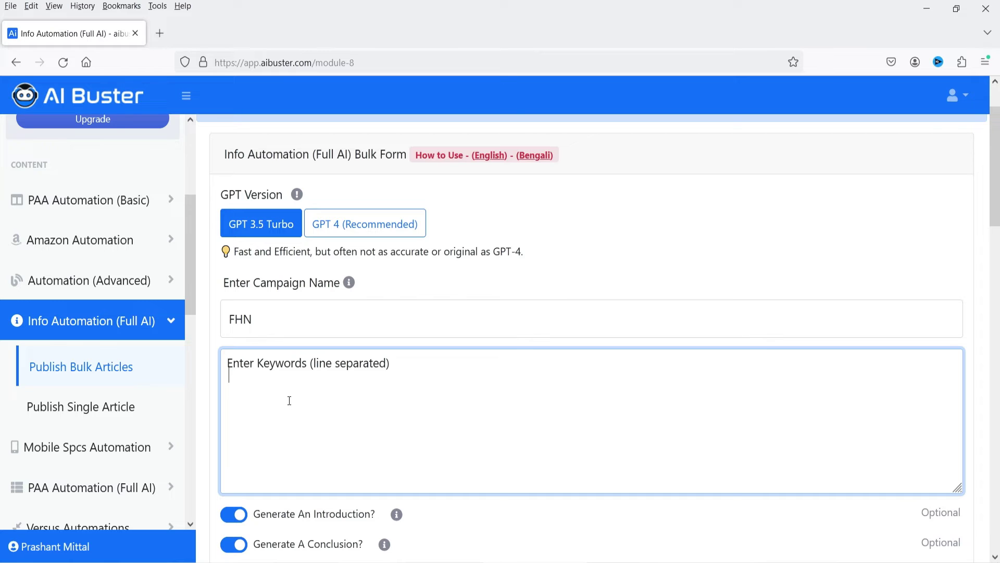
text(how to secure wireless net)
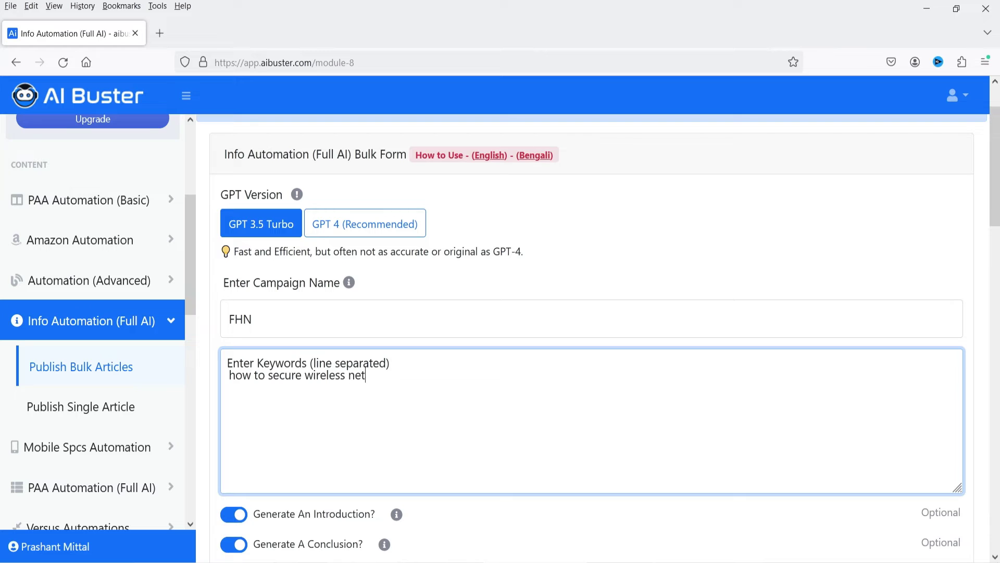
text(work at home)
Step: Examine the explanations of the introduction, conclusion, quick answer, key takeaways and frequently asked questions options
scroll(291, 401, down, 3)
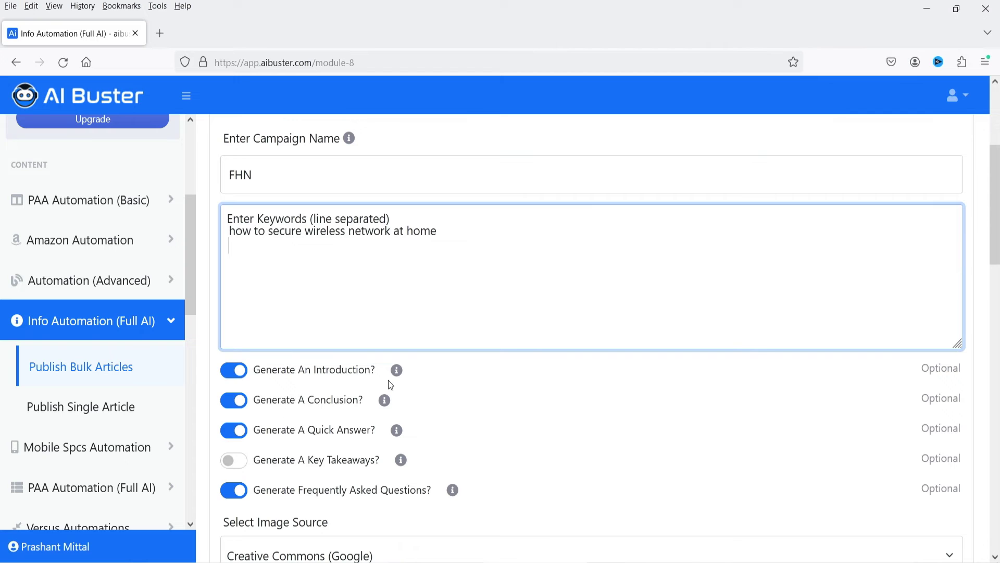
mouse_move(397, 374)
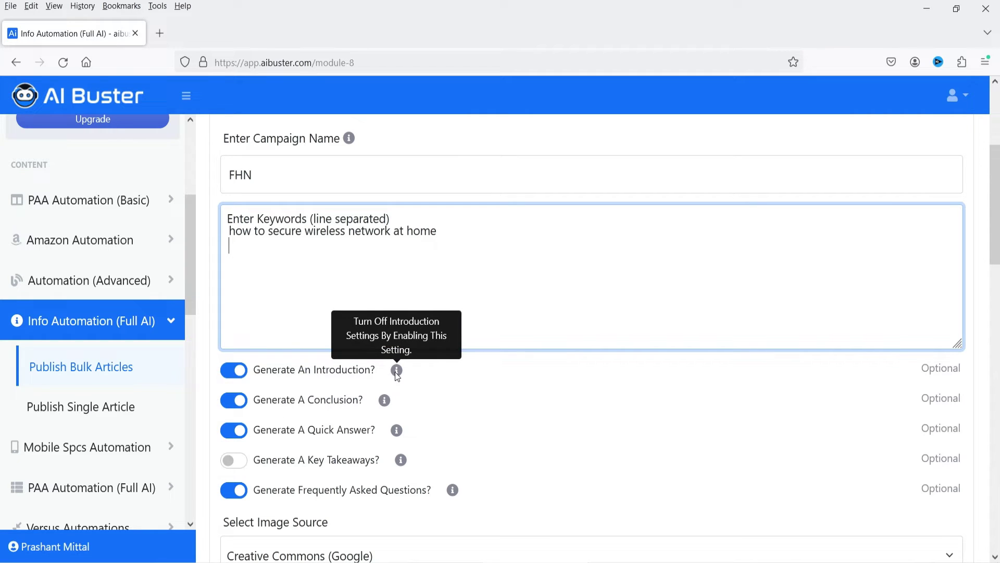
mouse_move(384, 402)
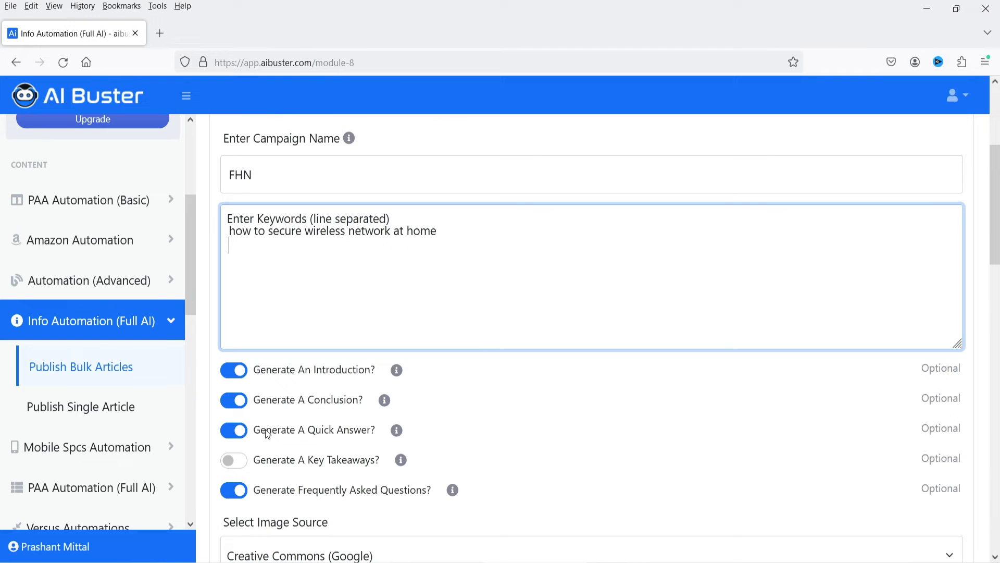
mouse_move(396, 435)
mouse_move(401, 463)
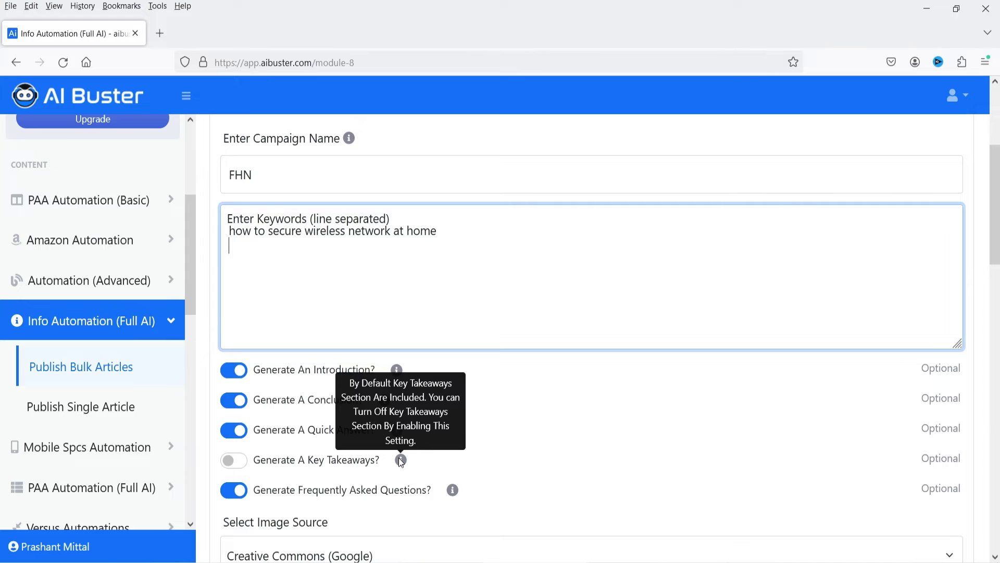
scroll(256, 281, down, 4)
mouse_move(453, 278)
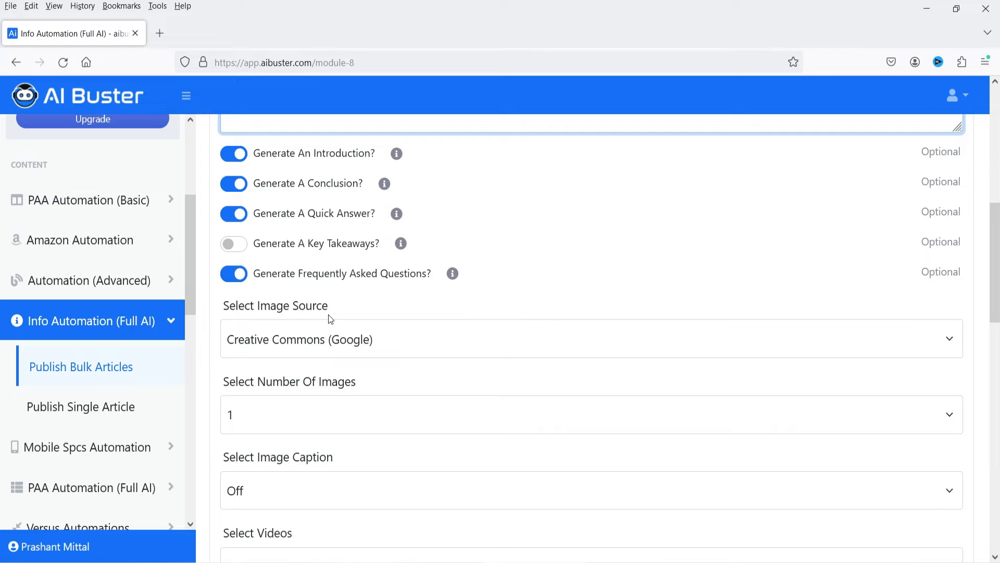
Step: Choose Creative Commons (Google) as the image source and set the number of videos to 1
click(406, 339)
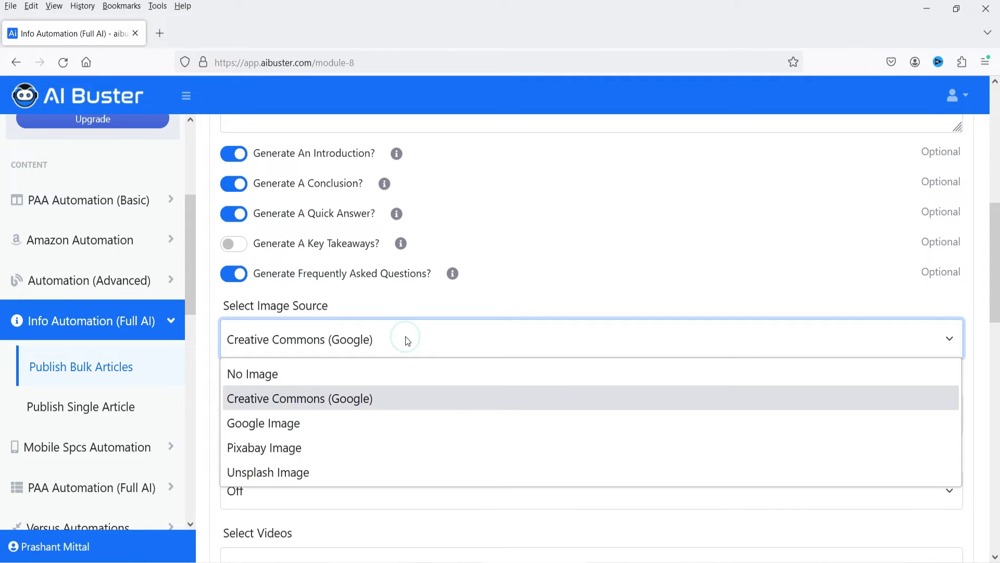
click(332, 398)
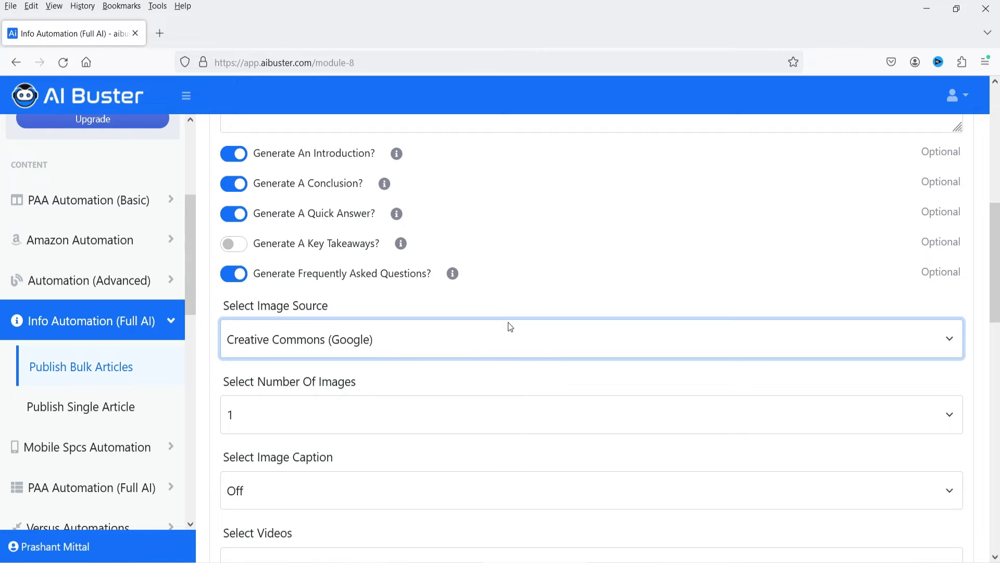
scroll(510, 324, down, 2)
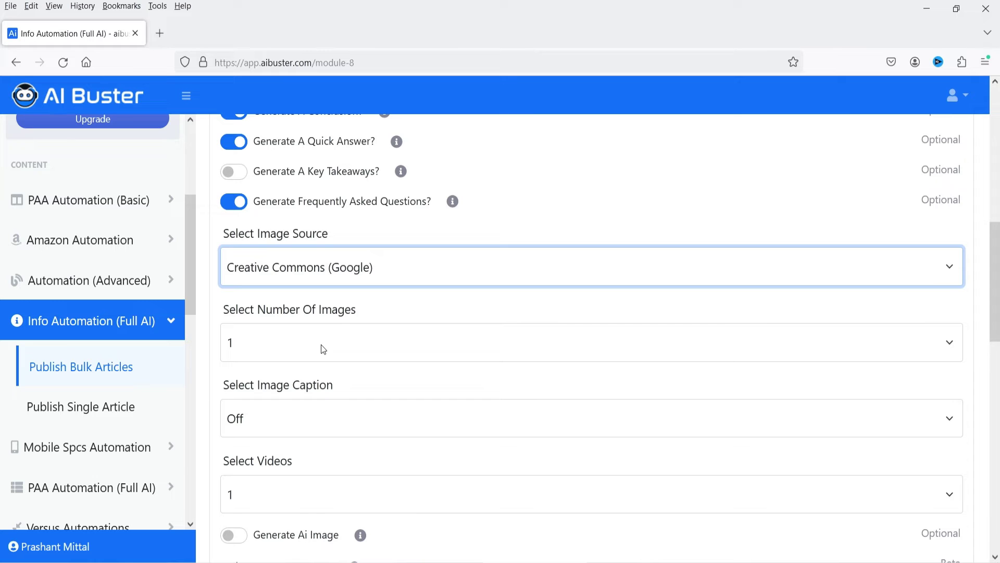
scroll(321, 345, down, 4)
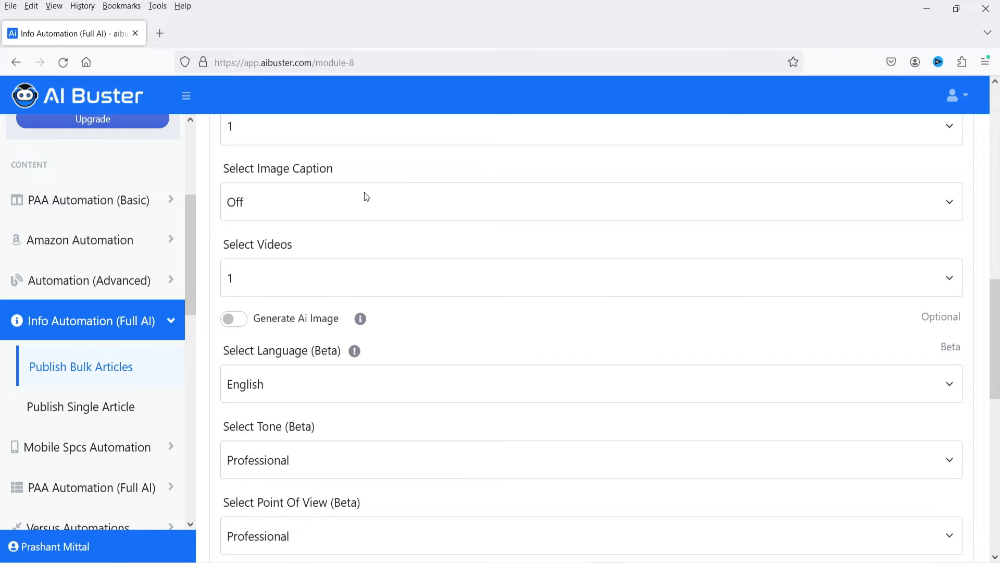
click(279, 280)
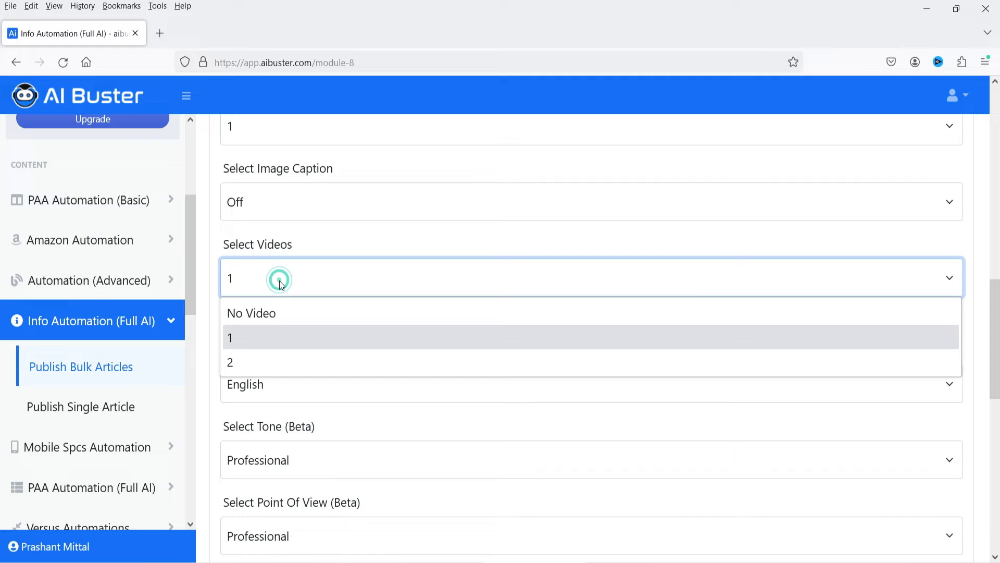
click(281, 337)
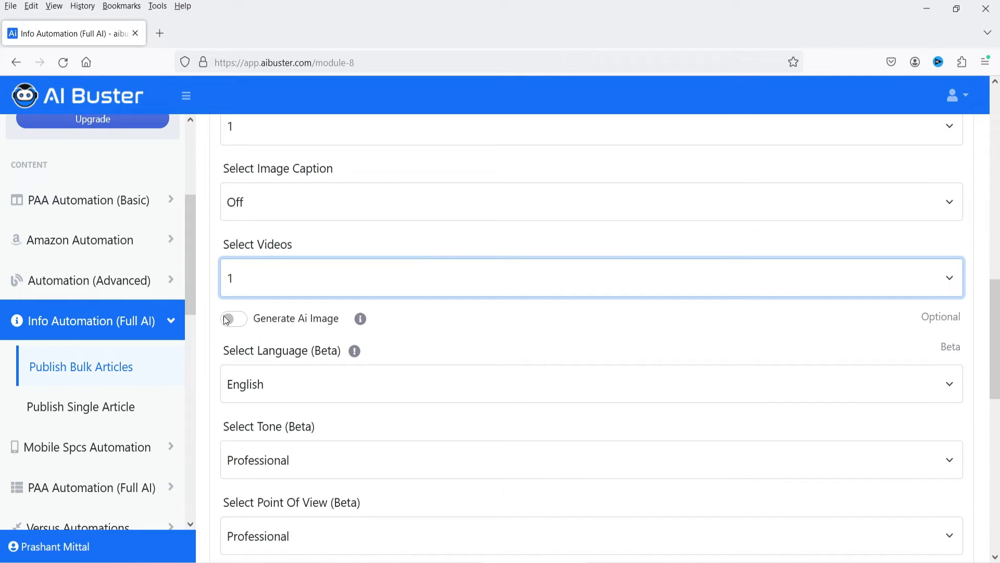
Step: Check the explanation of the AI image option, review the available languages and choose English for the articles
mouse_move(365, 326)
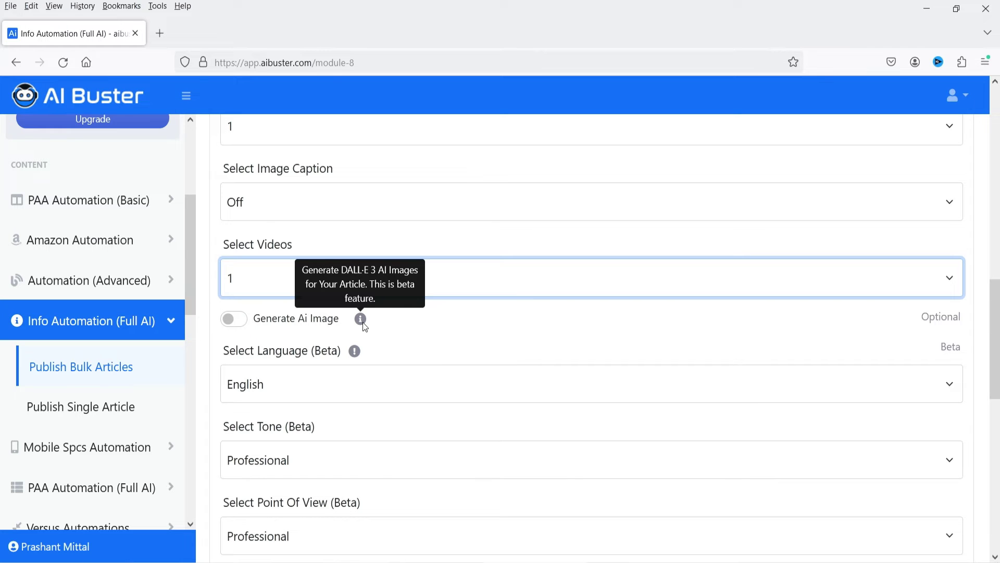
scroll(457, 339, down, 3)
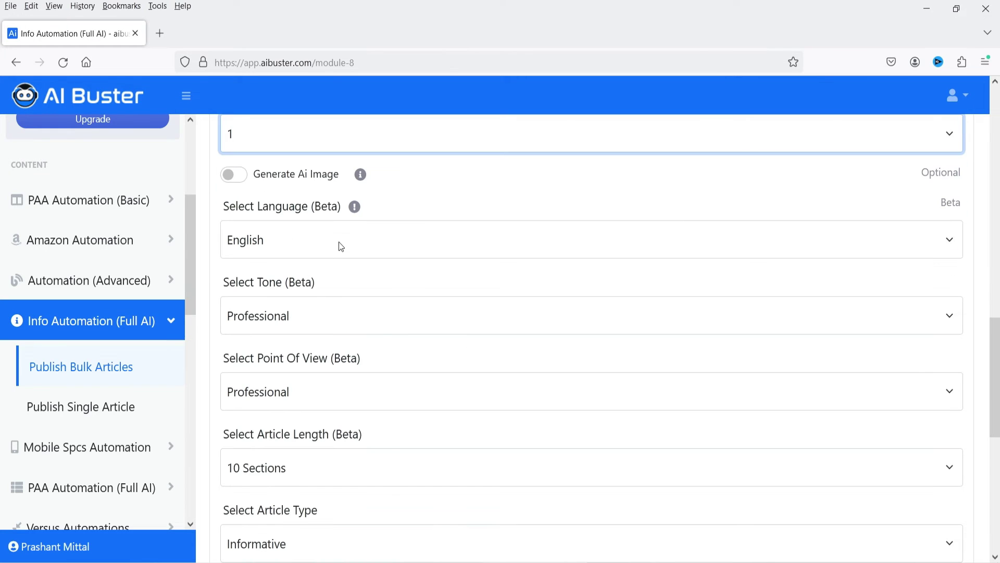
click(340, 246)
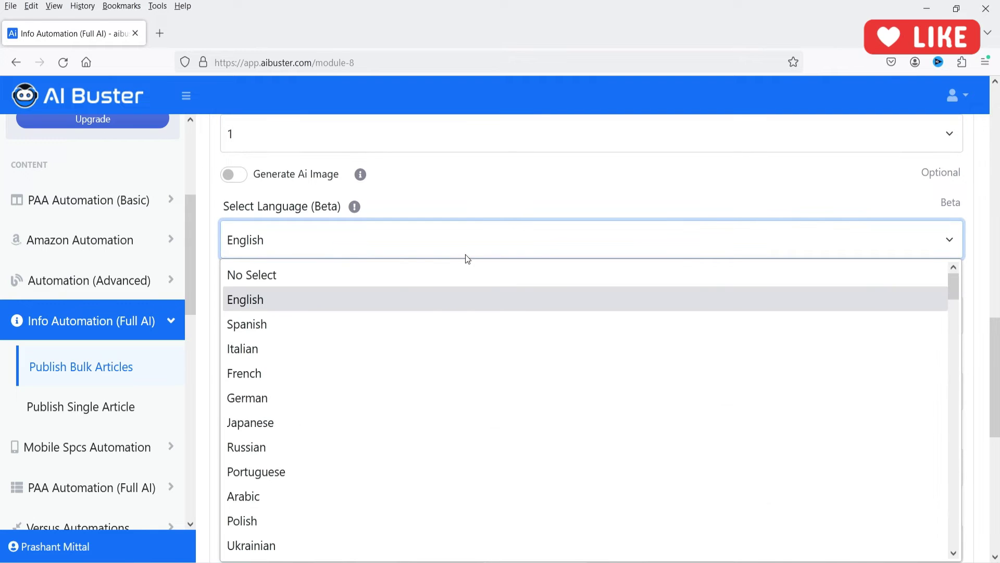
scroll(445, 417, down, 10)
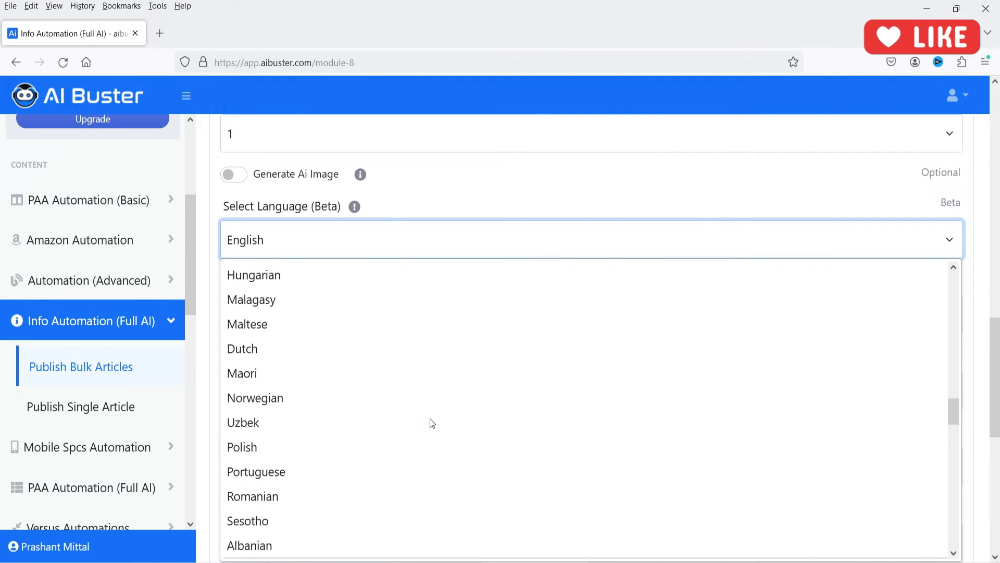
scroll(432, 424, up, 10)
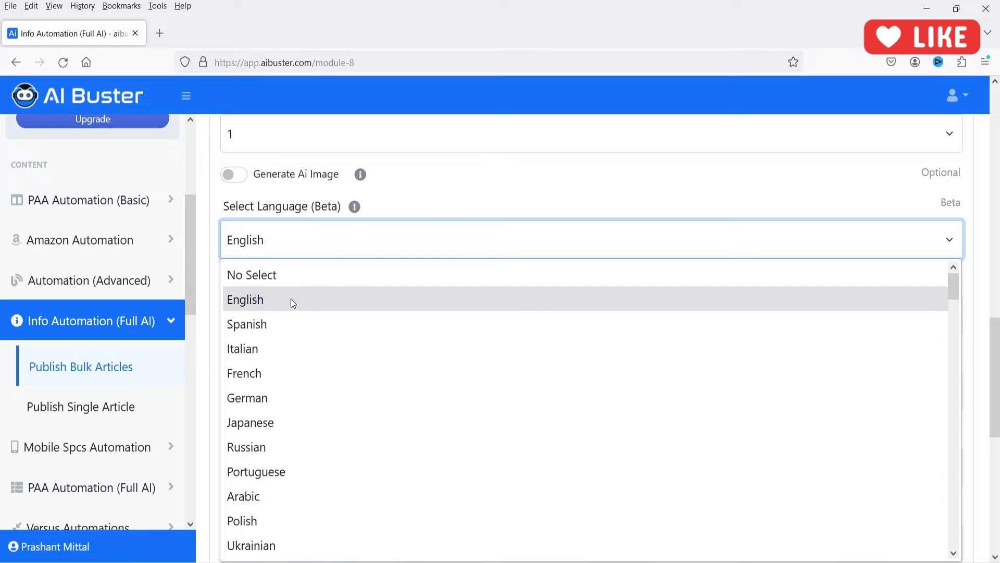
click(290, 299)
click(404, 280)
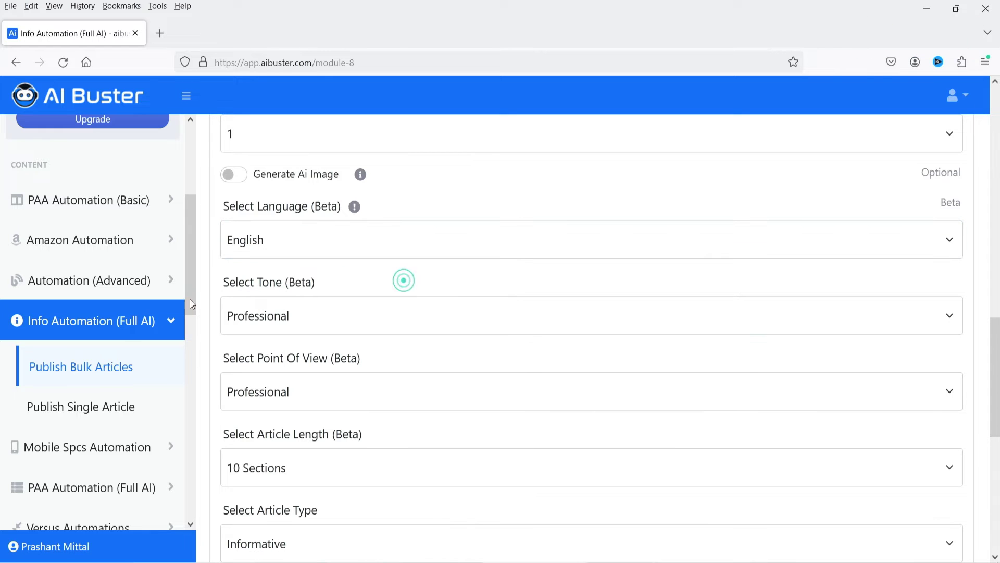
Step: Choose Professional for both the article tone and the point of view
click(272, 322)
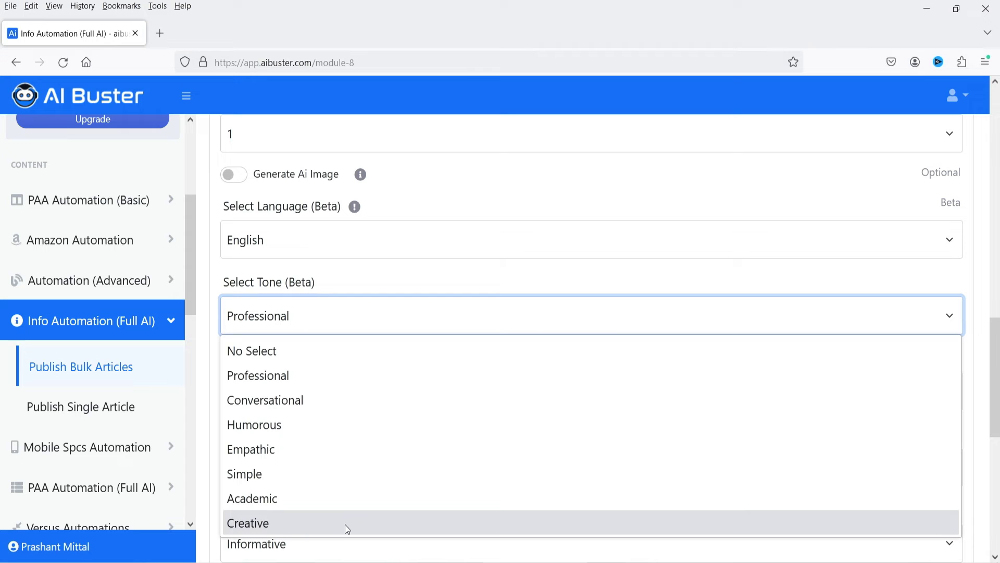
click(310, 376)
scroll(419, 258, down, 3)
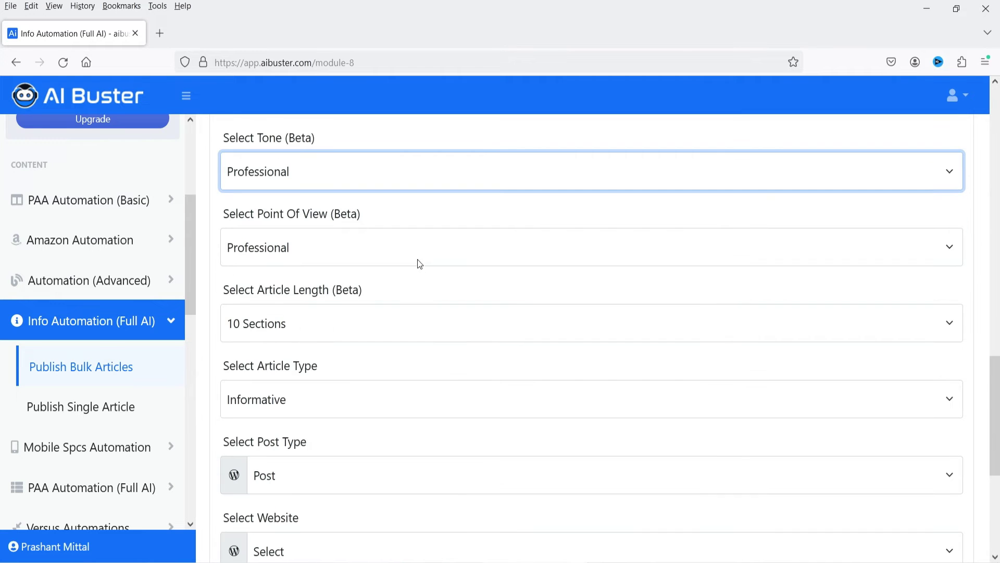
click(307, 247)
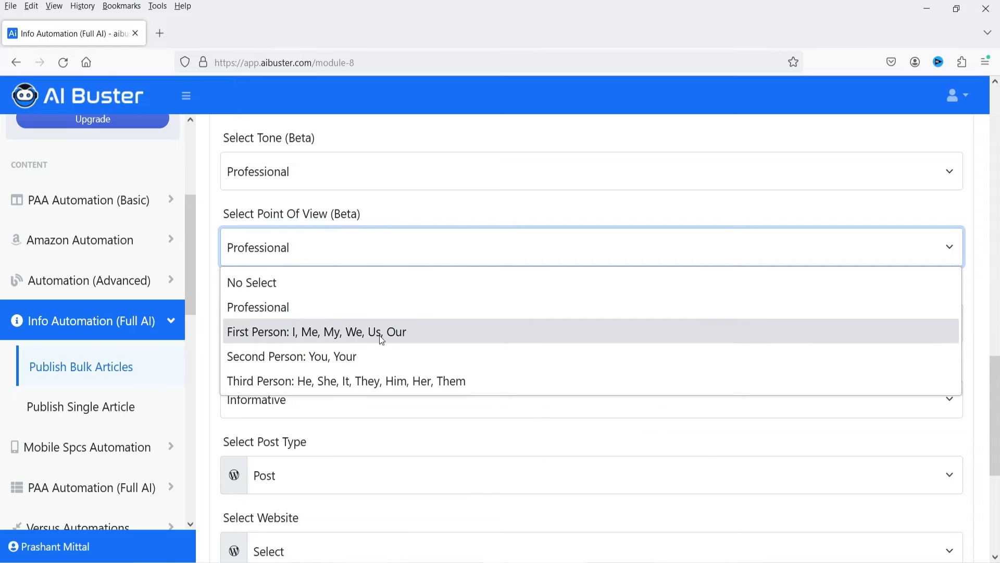
click(271, 307)
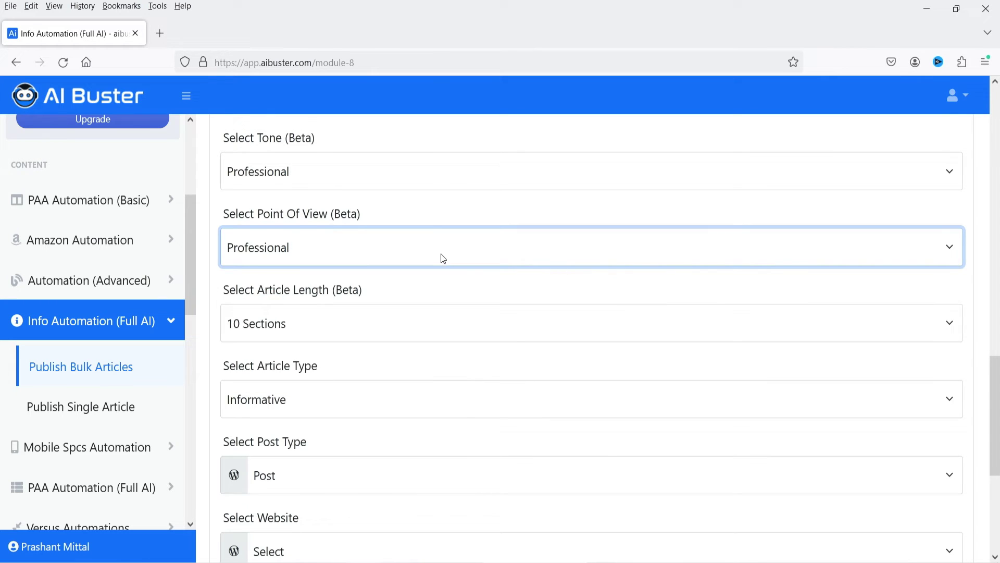
Step: Set the article length to 10 Sections
scroll(442, 259, down, 3)
click(320, 179)
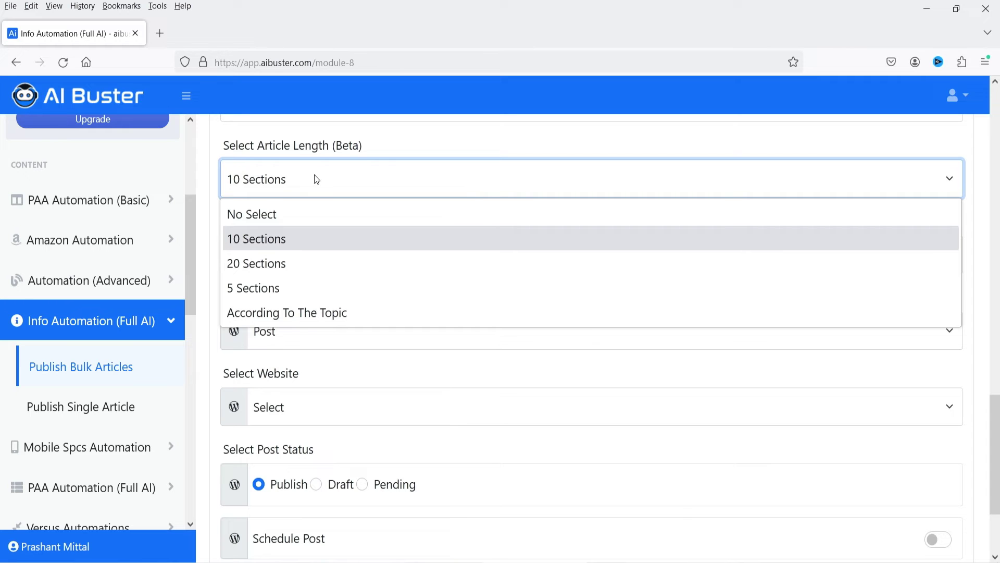
click(292, 238)
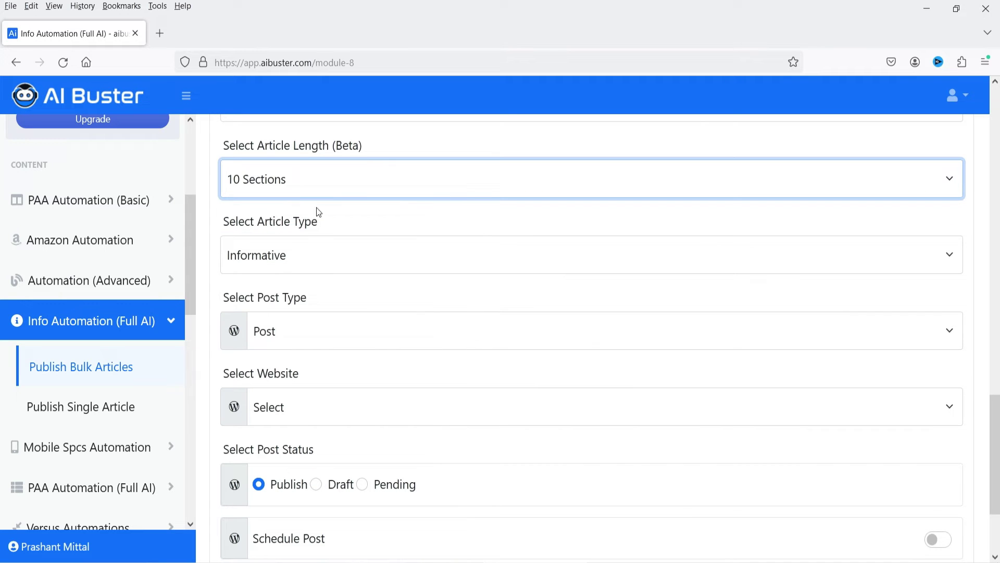
Step: Set the article type to Informative and the WordPress post type to Post
click(334, 261)
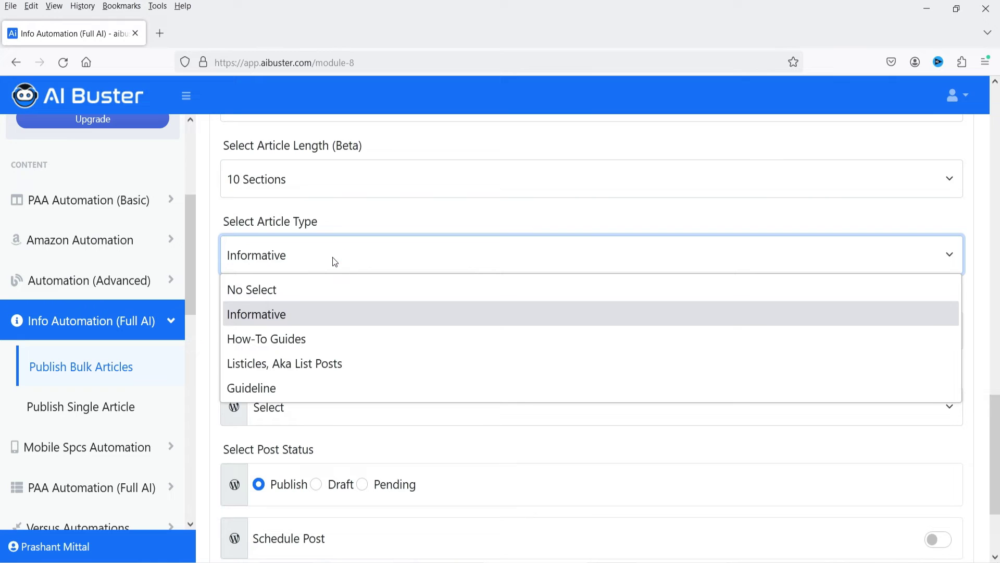
click(322, 315)
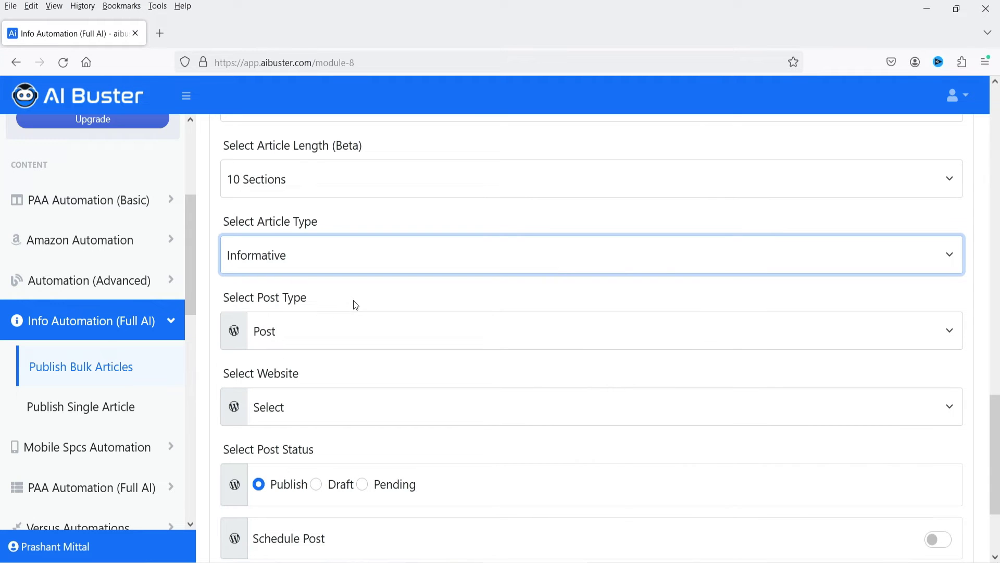
click(326, 333)
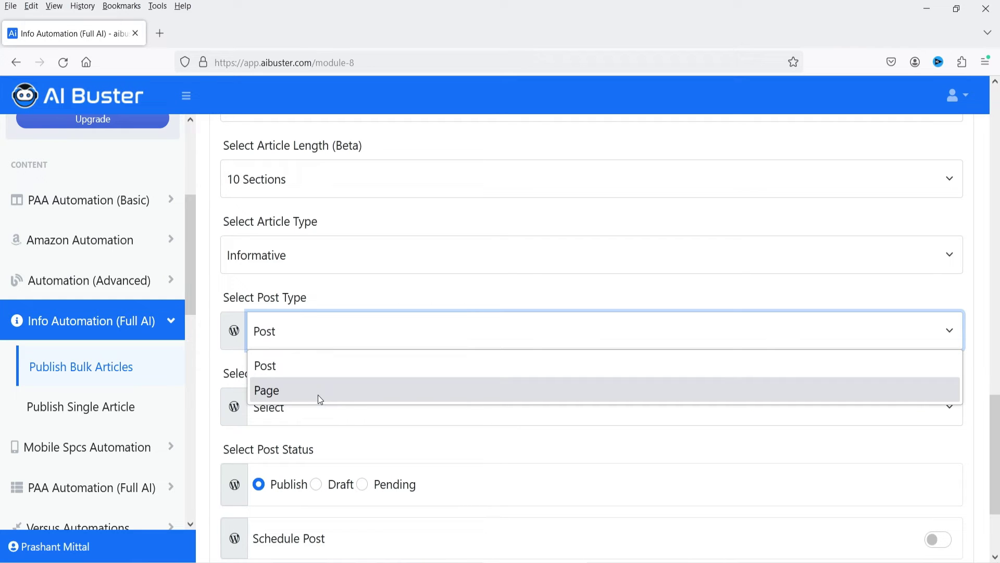
click(290, 364)
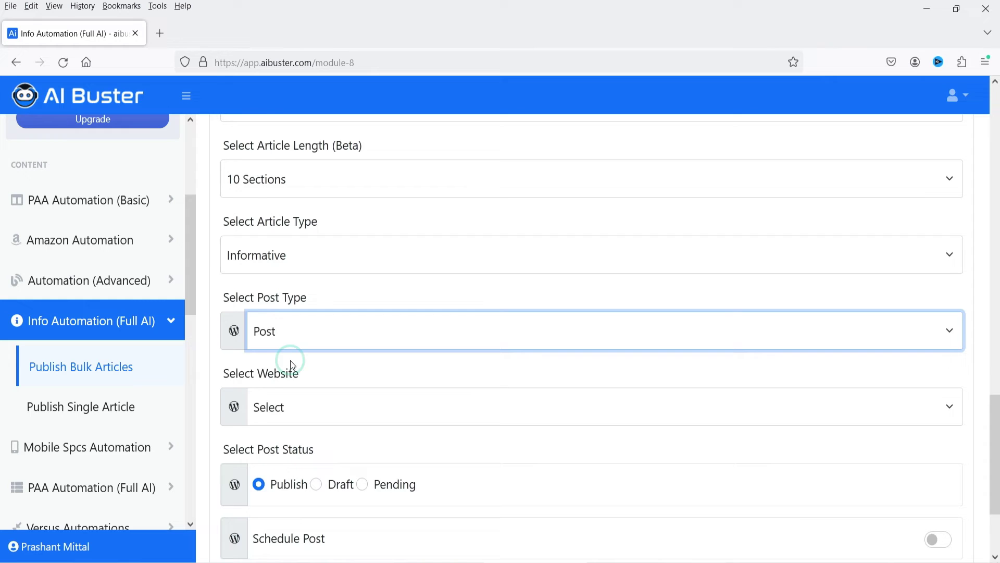
scroll(290, 362, down, 2)
click(327, 269)
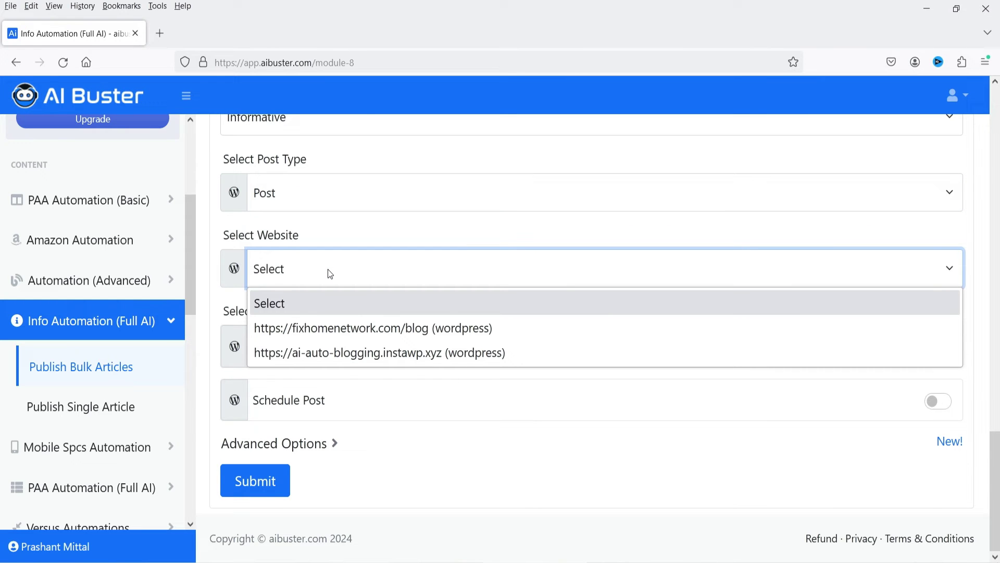
click(369, 332)
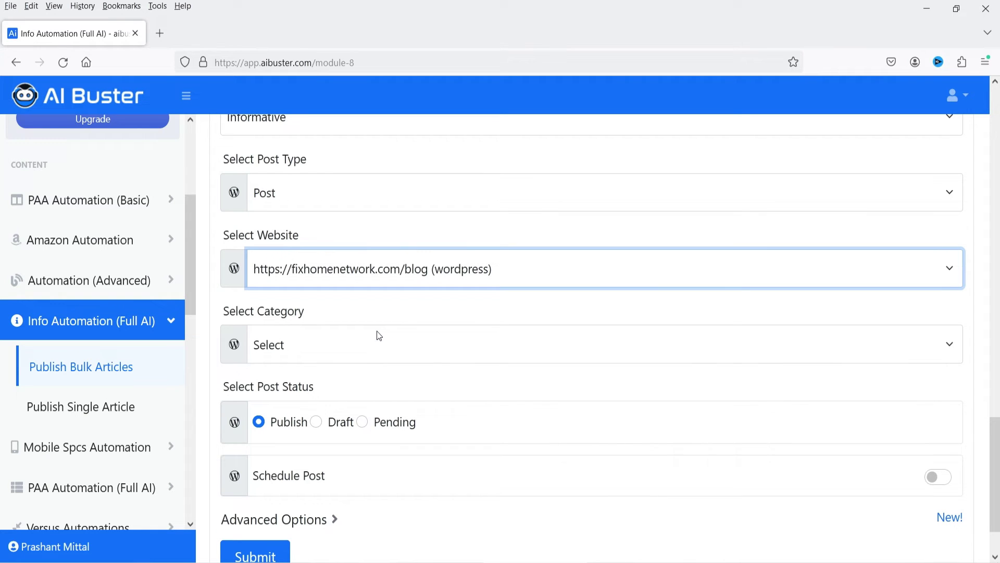
click(266, 345)
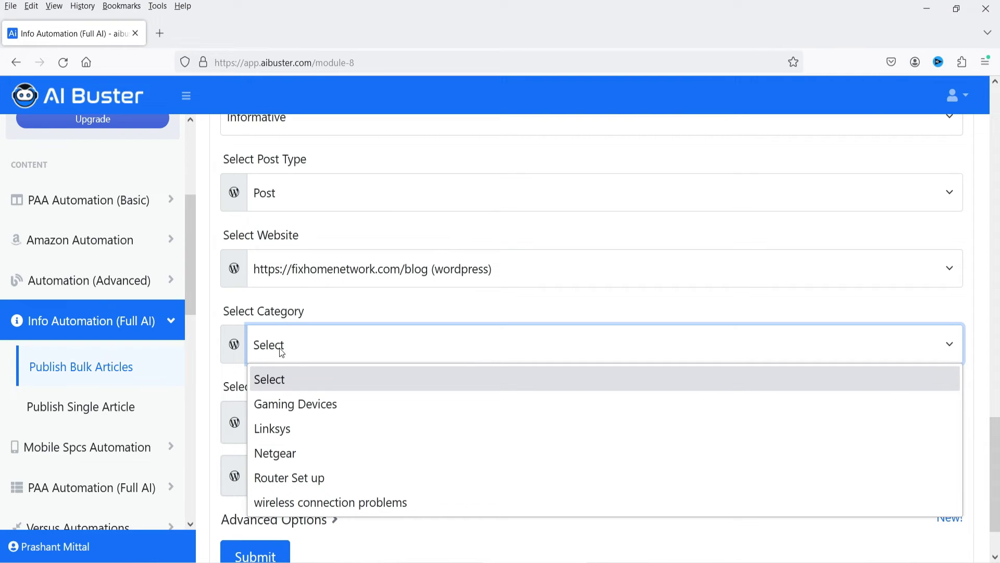
click(375, 501)
scroll(502, 389, down, 2)
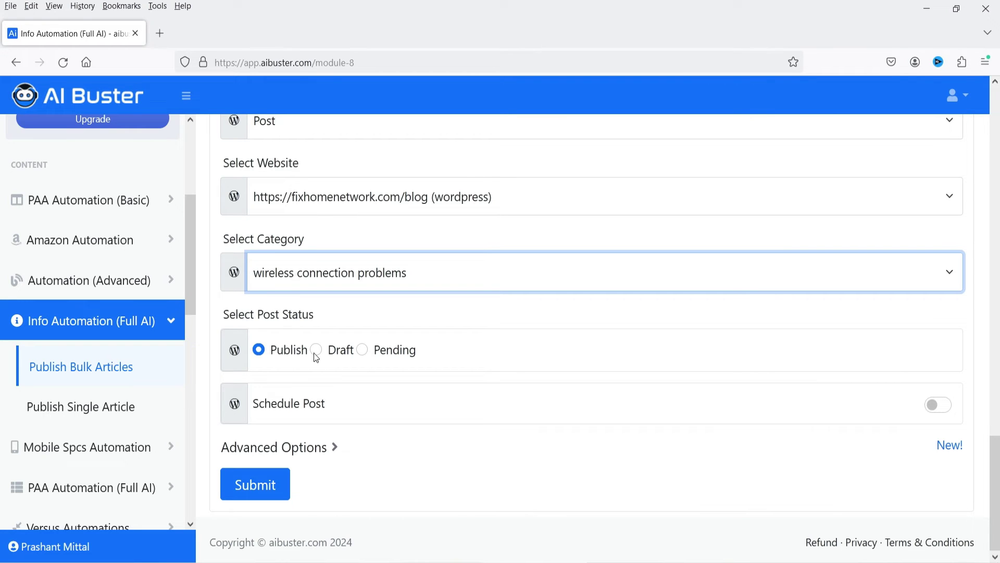
Step: Try the Pending status, return to Publish, and switch post scheduling on and back off to preview its date fields
click(364, 354)
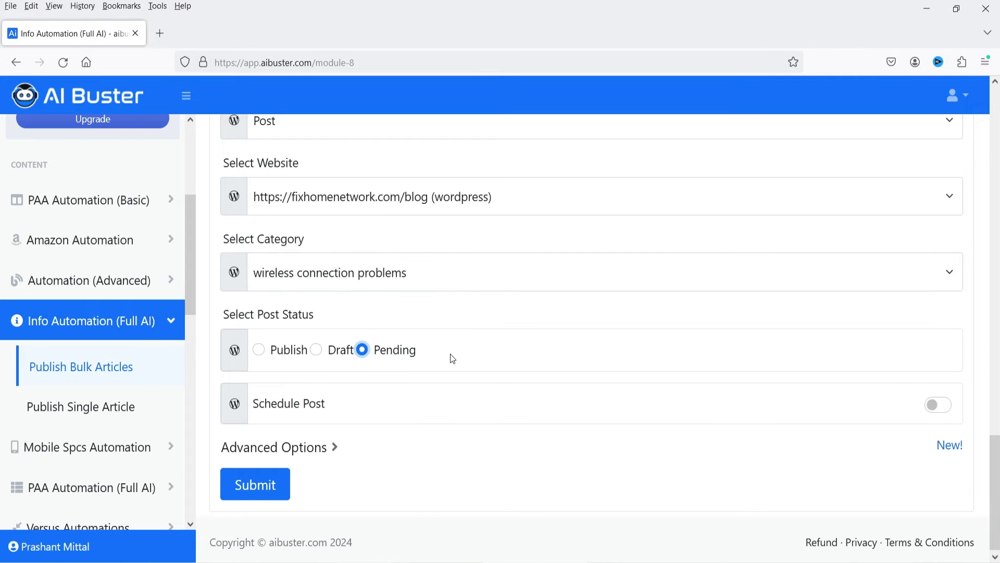
click(274, 350)
scroll(427, 383, down, 1)
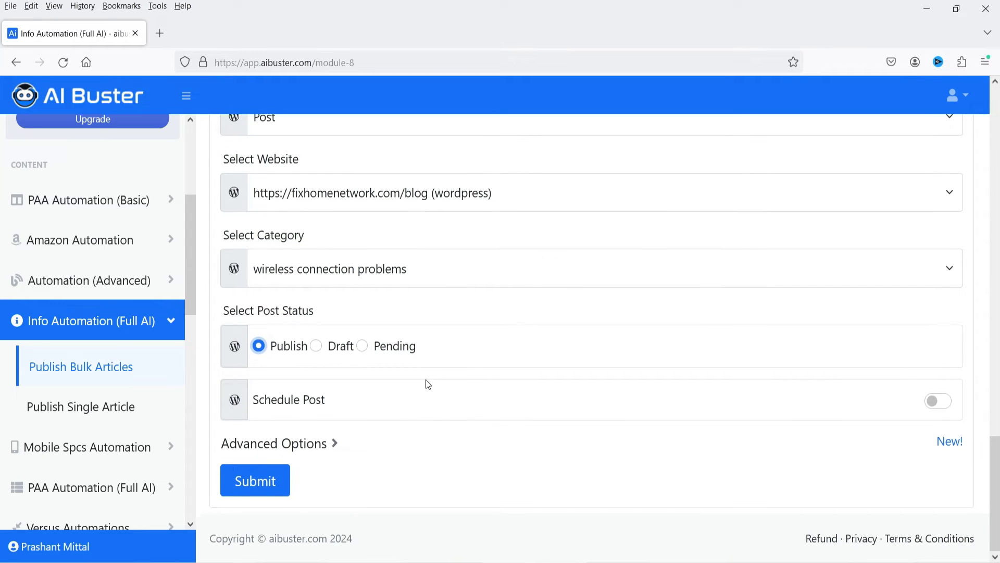
click(287, 407)
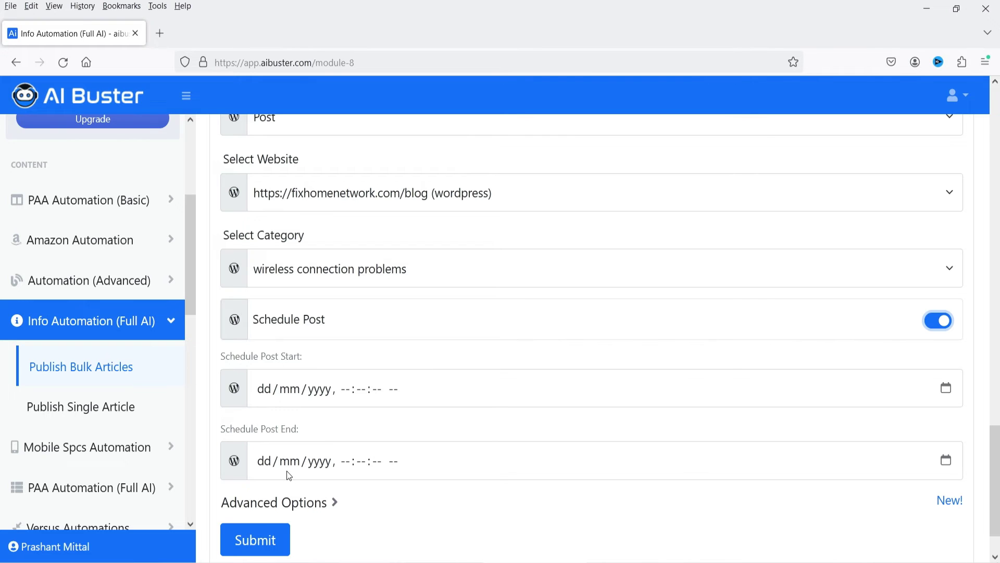
click(938, 321)
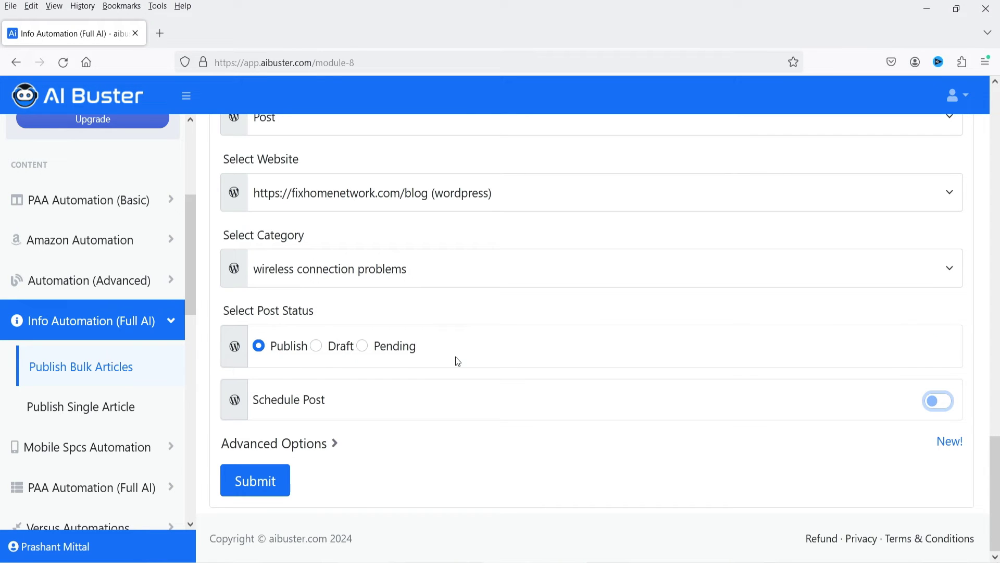
Step: Expand the advanced options, read the Automatic External Linking explanation, and preview its website field before switching it off again
scroll(451, 375, down, 2)
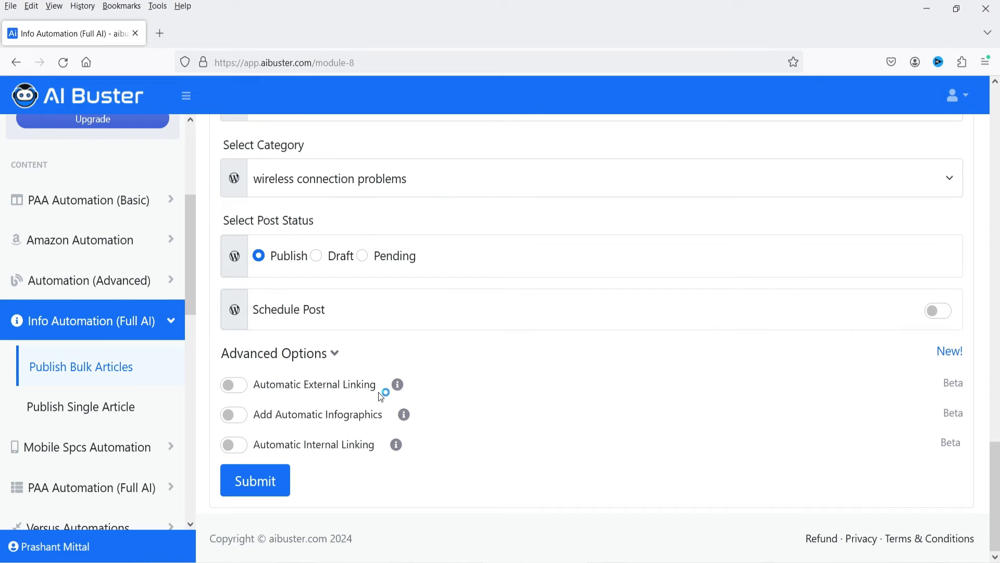
mouse_move(399, 390)
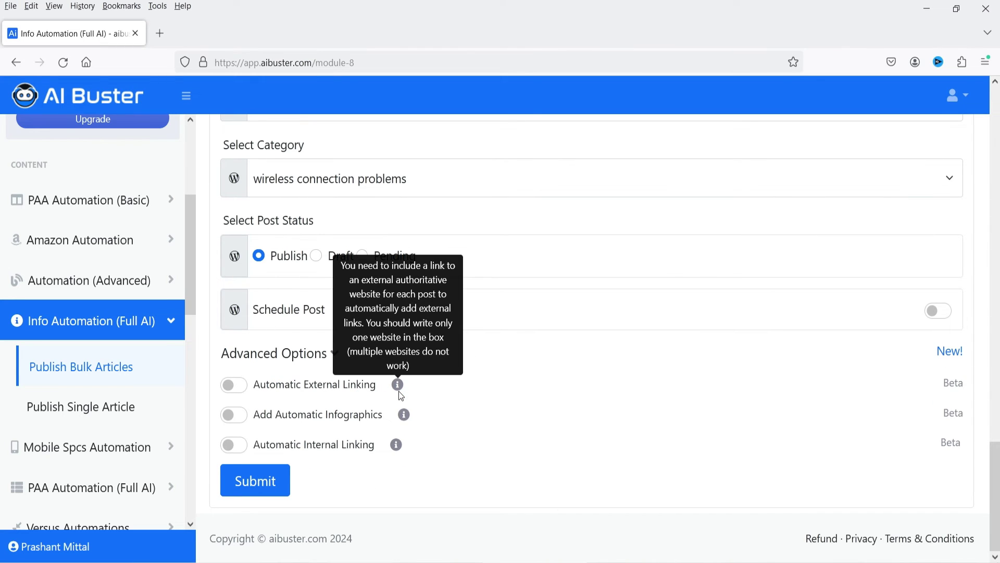
click(237, 385)
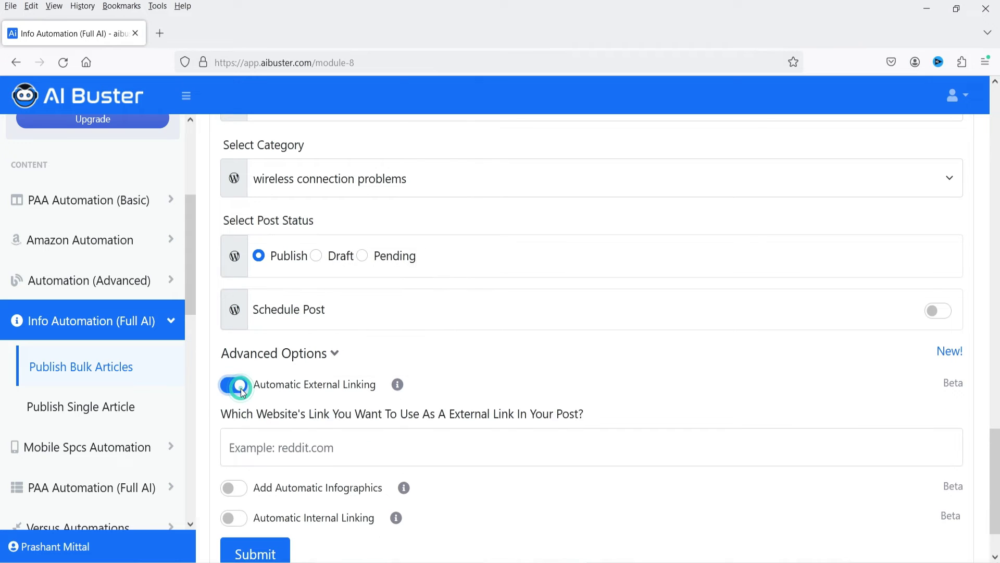
click(252, 449)
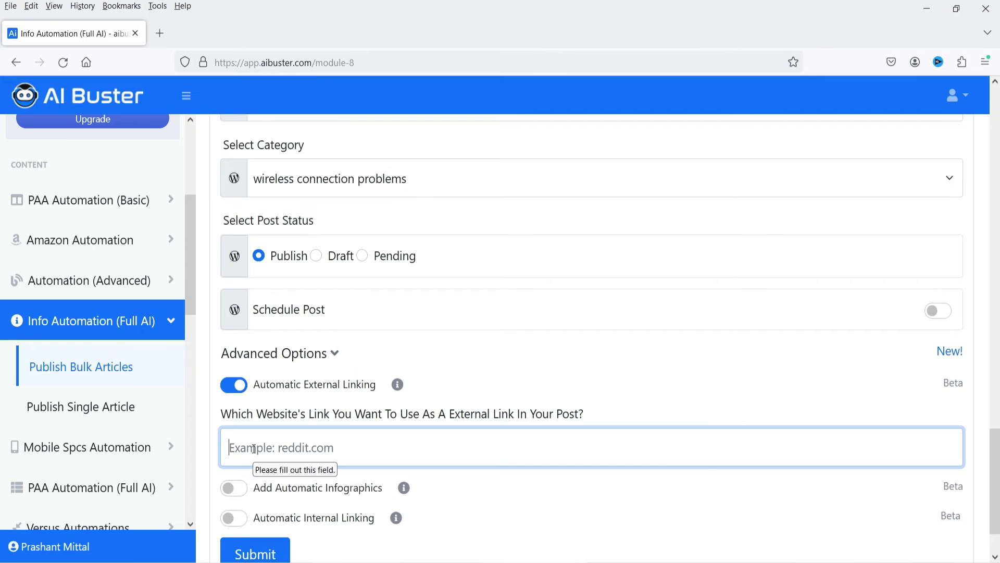
click(232, 385)
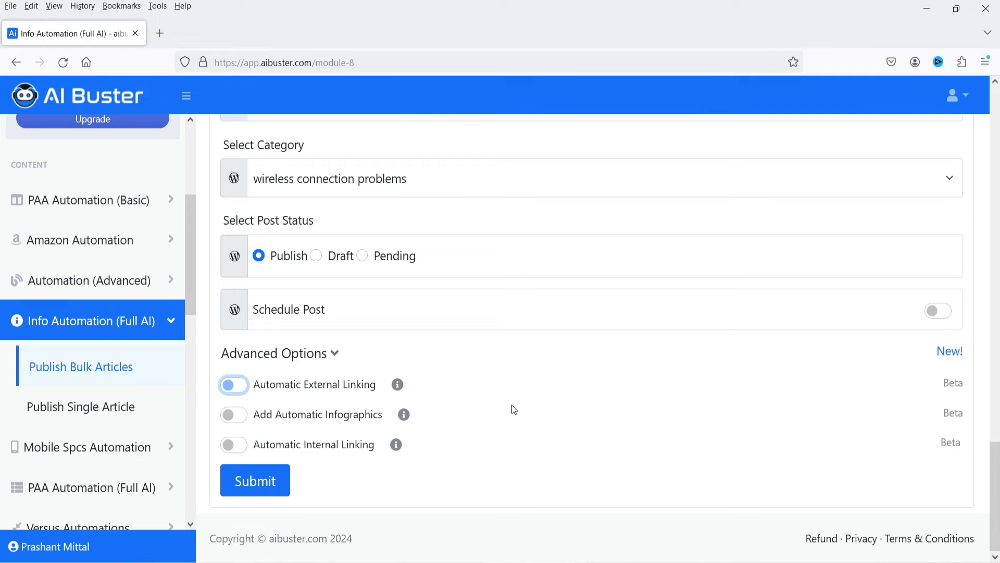
Step: Preview the Add Automatic Infographics settings and its explanation, and switch the option off again
click(231, 415)
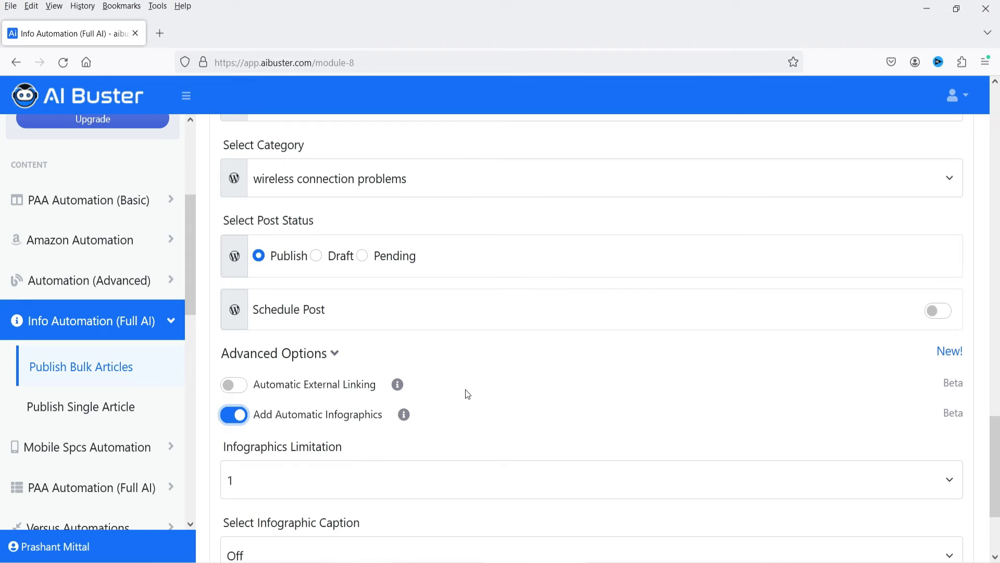
scroll(464, 392, down, 3)
mouse_move(404, 265)
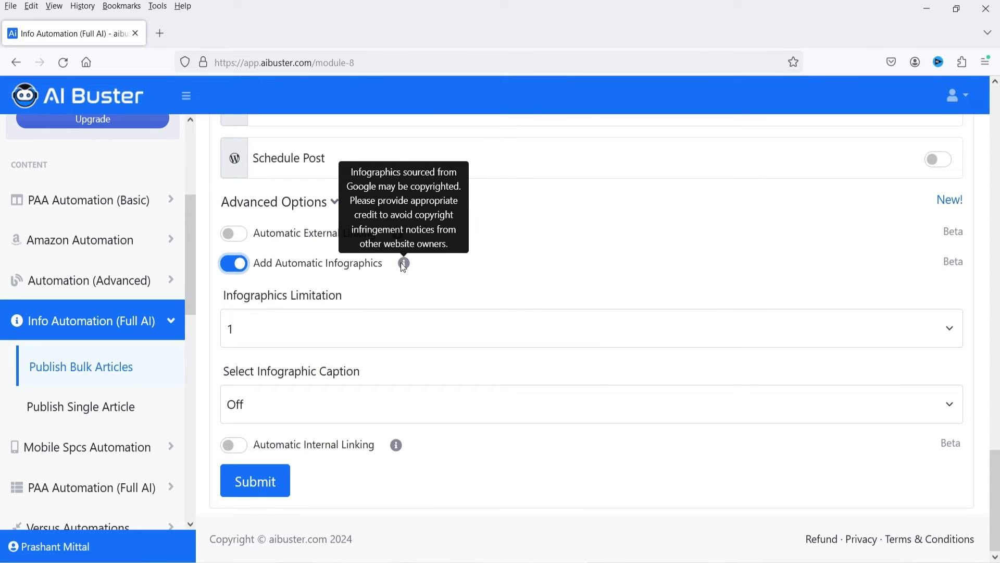
click(395, 263)
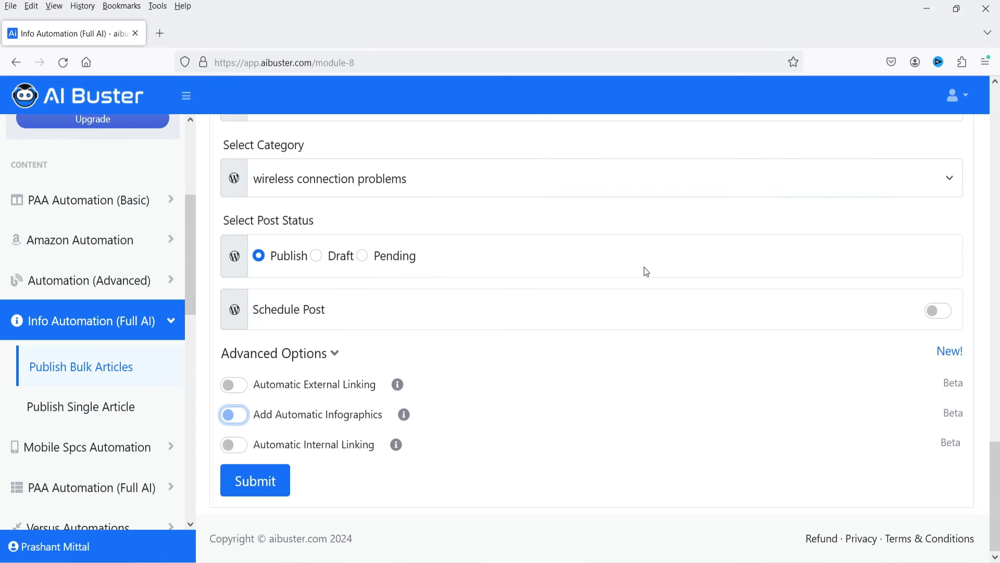
Step: Enable Automatic Internal Linking and submit the bulk article campaign
click(233, 445)
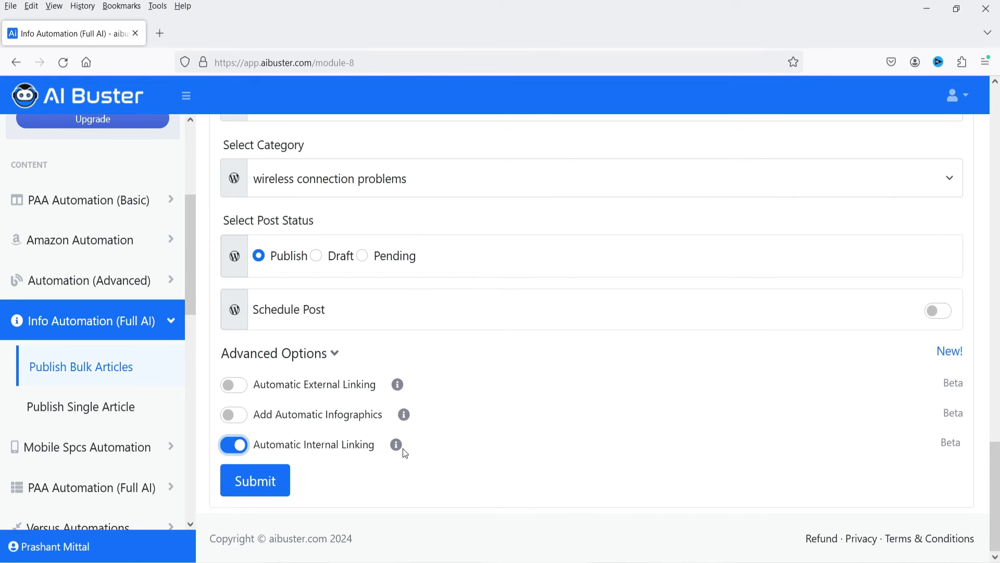
mouse_move(400, 451)
click(252, 483)
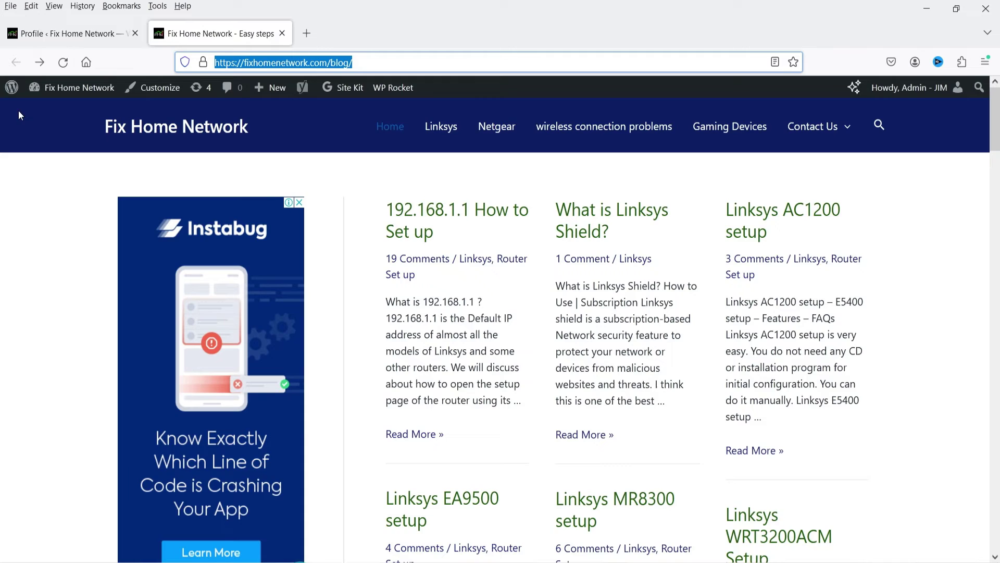
Step: Switch to the Fix Home Network WordPress admin, open the list of all posts, and reload it
click(29, 40)
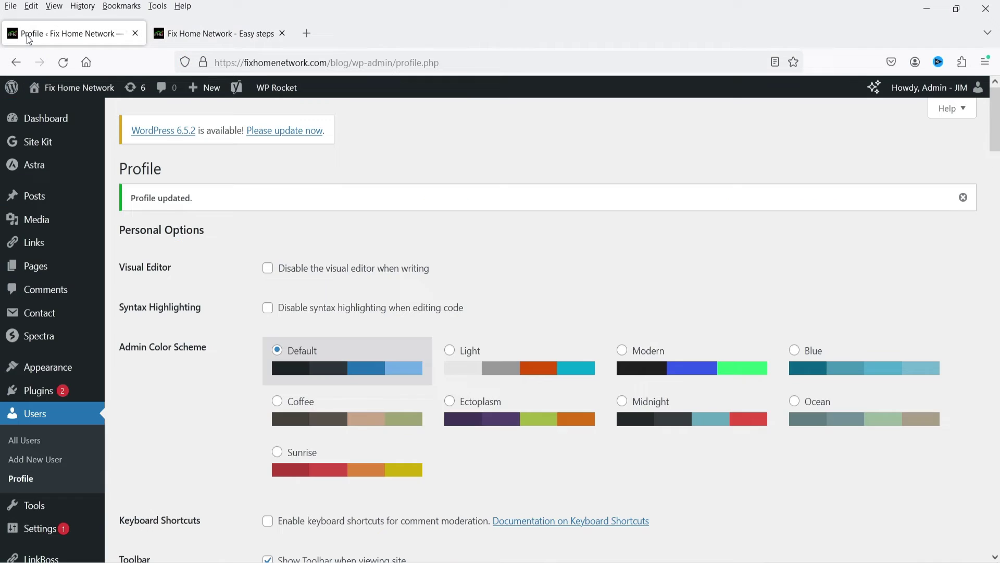
click(50, 200)
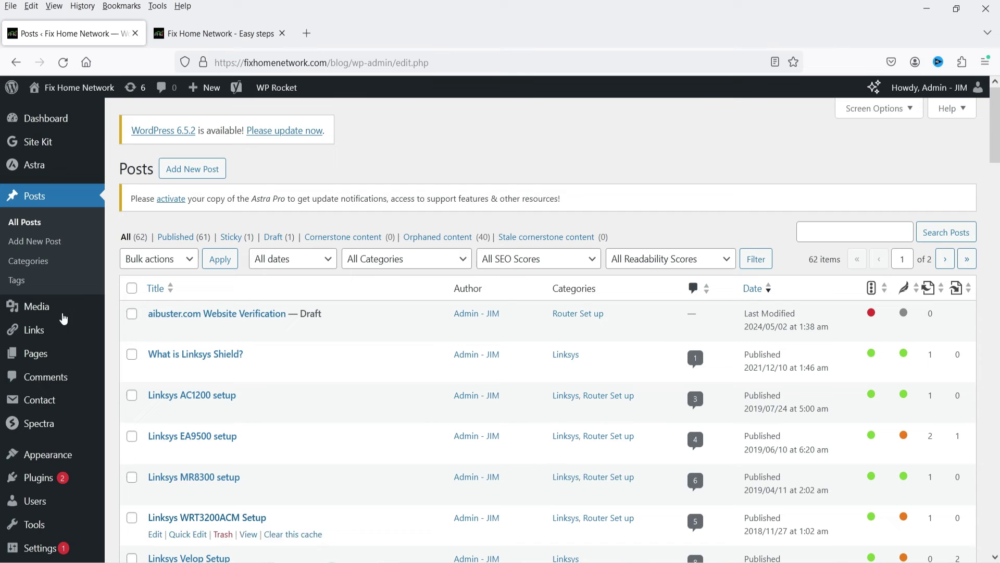
click(63, 62)
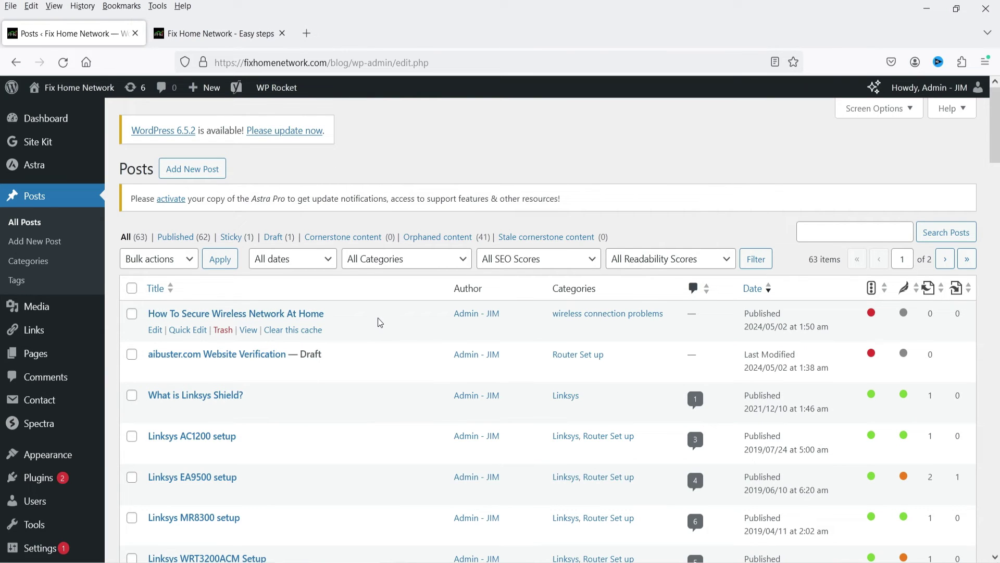
Step: View the "How To Secure Wireless Network At Home" post in a new browser tab
right_click(250, 330)
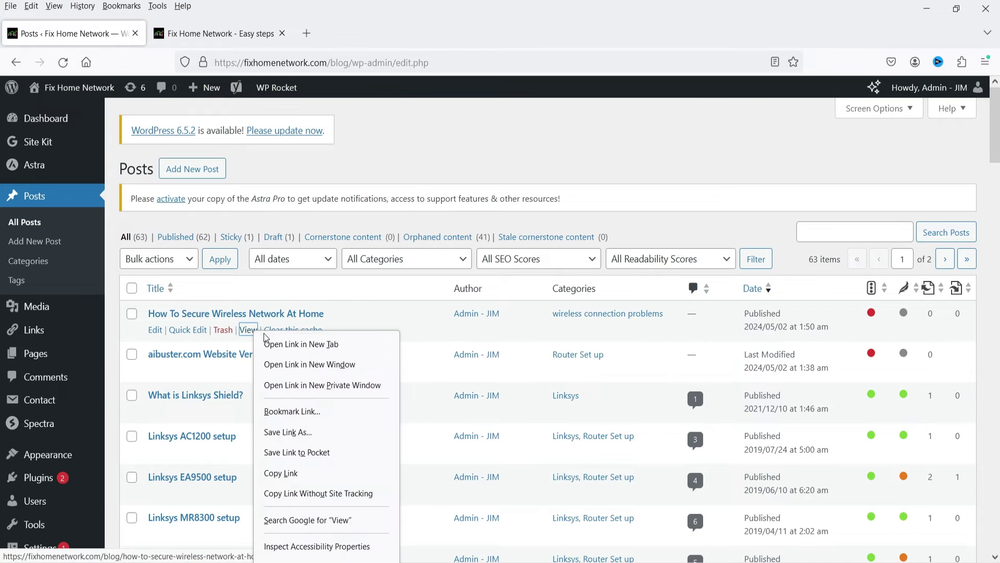
click(271, 339)
click(224, 33)
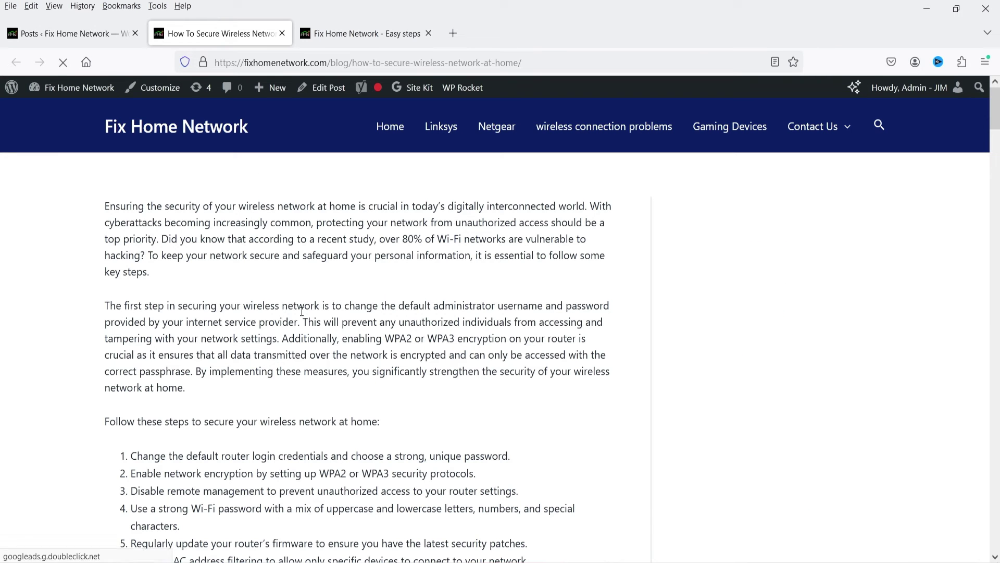
Step: Examine the published article from its introduction and infographic through the numbered sections, FAQs and conclusion, and return to its beginning
scroll(152, 224, down, 4)
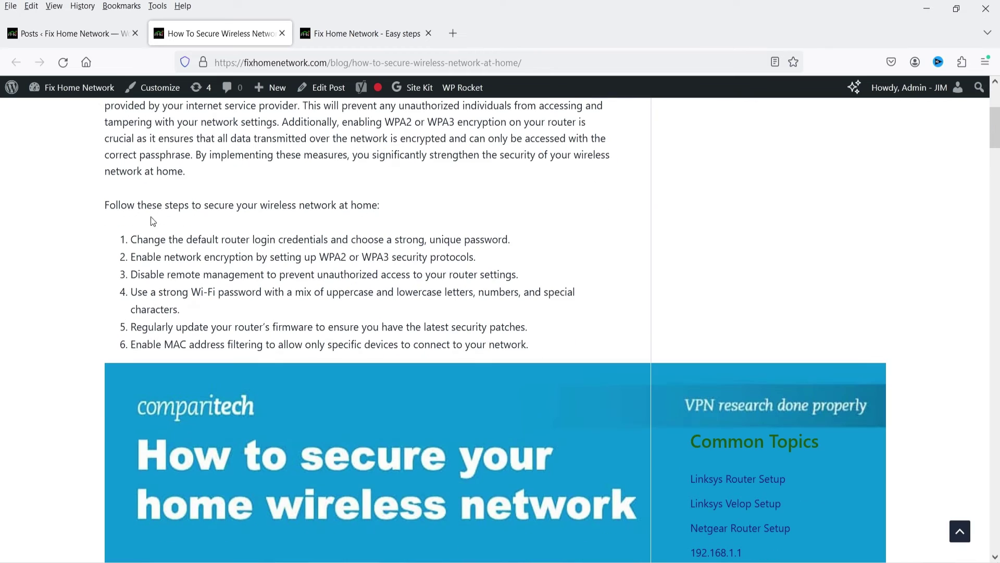
scroll(245, 206, down, 5)
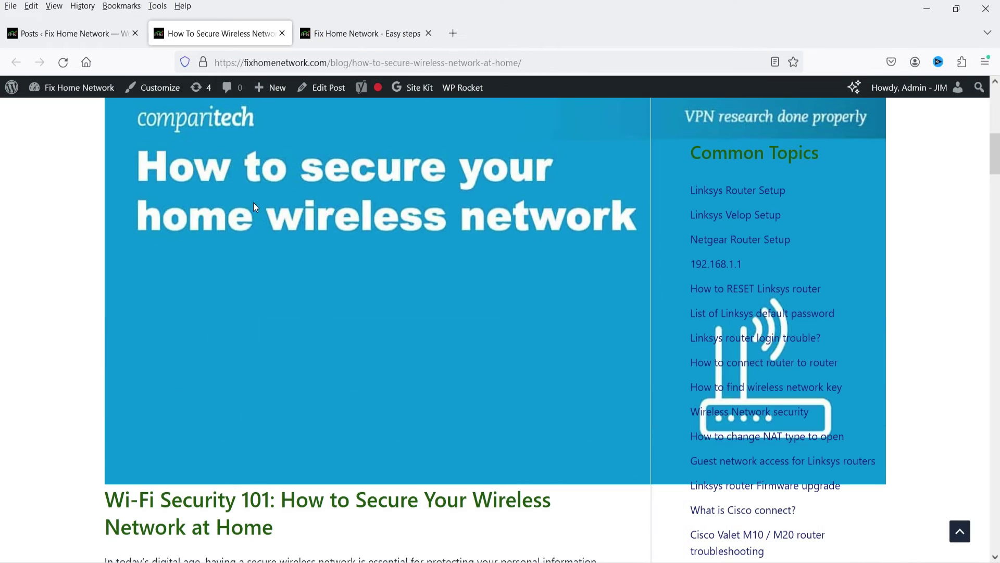
scroll(359, 356, up, 3)
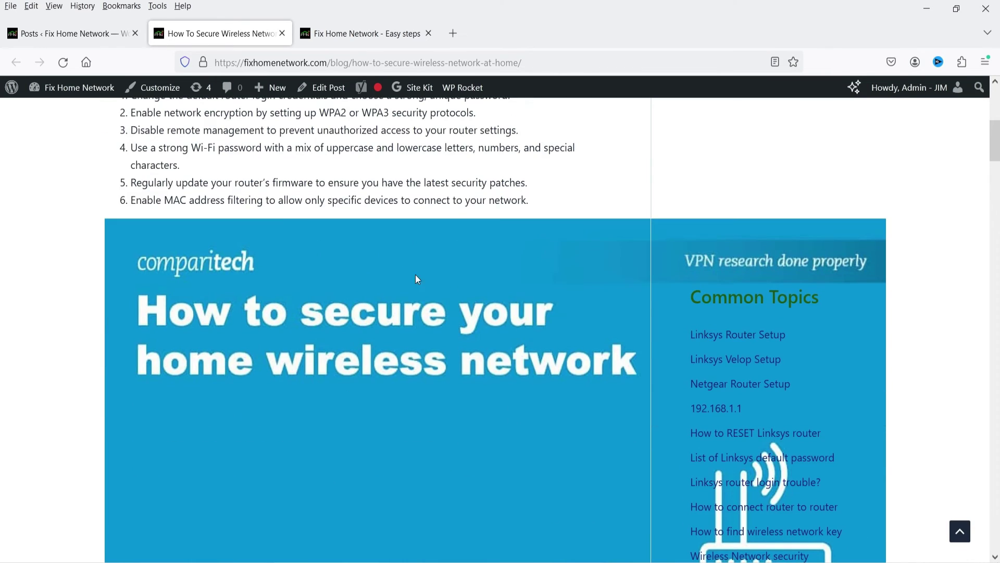
scroll(396, 268, down, 7)
drag(102, 276, 285, 344)
click(311, 331)
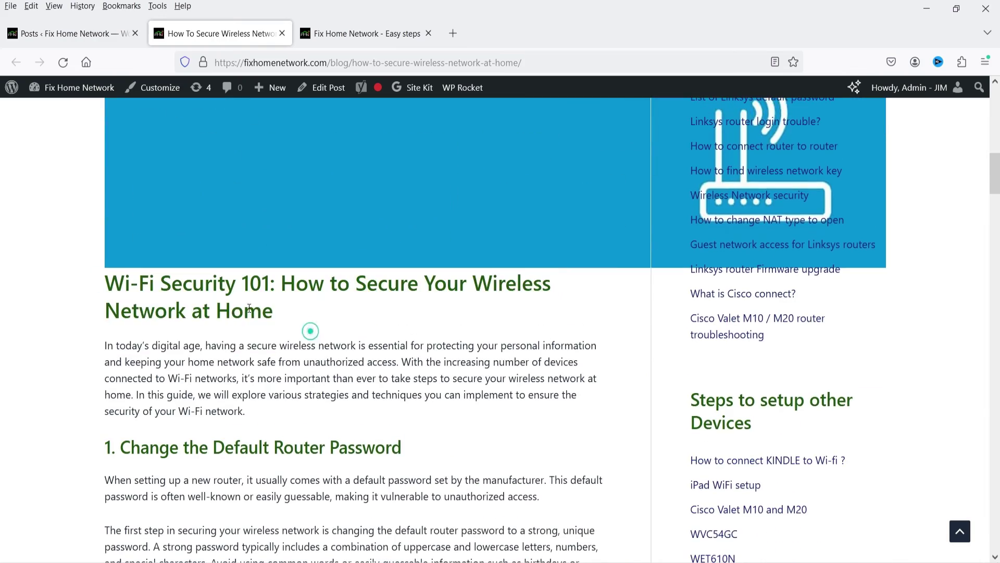
scroll(249, 308, down, 3)
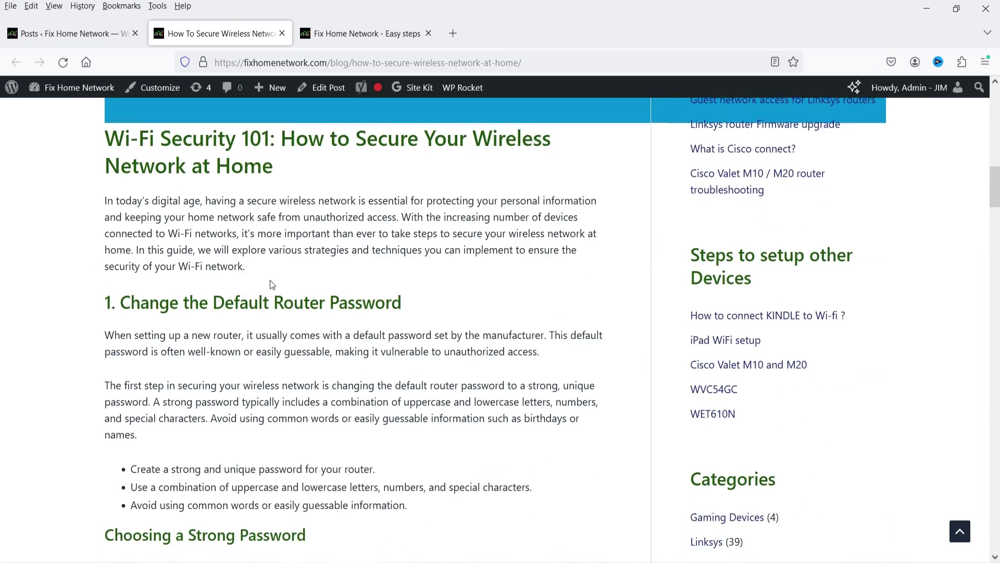
scroll(270, 281, down, 20)
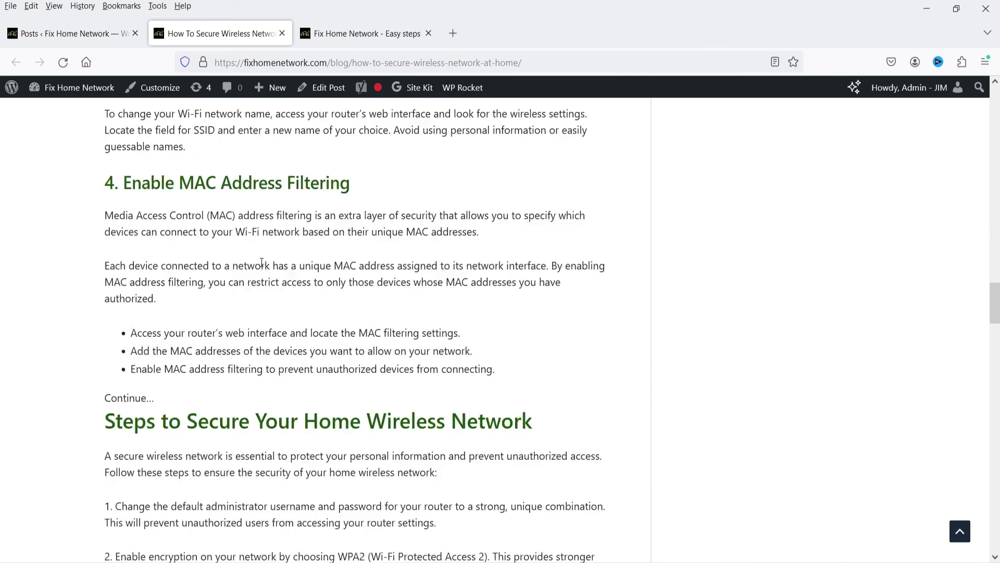
scroll(261, 262, down, 3)
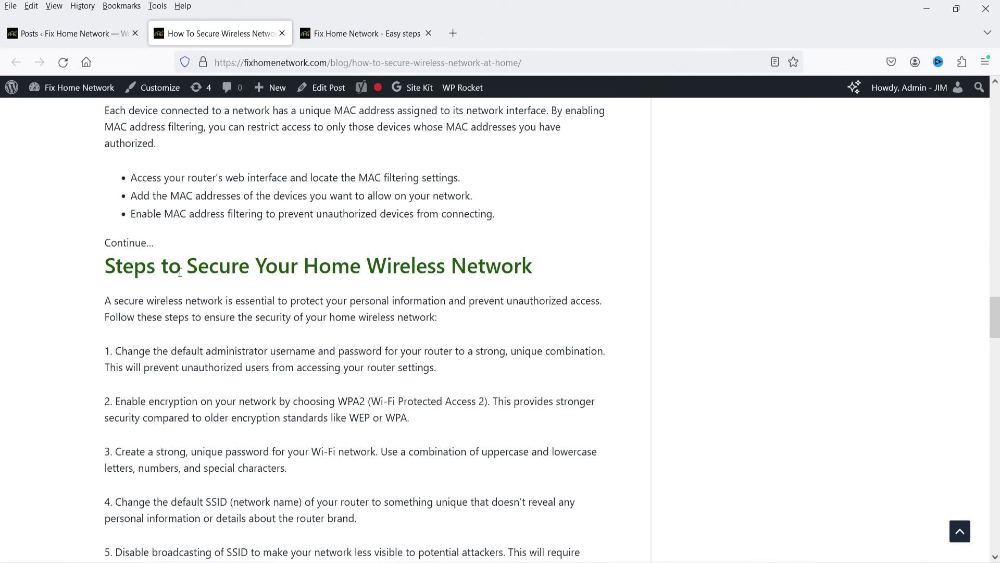
scroll(437, 280, down, 4)
scroll(432, 266, up, 3)
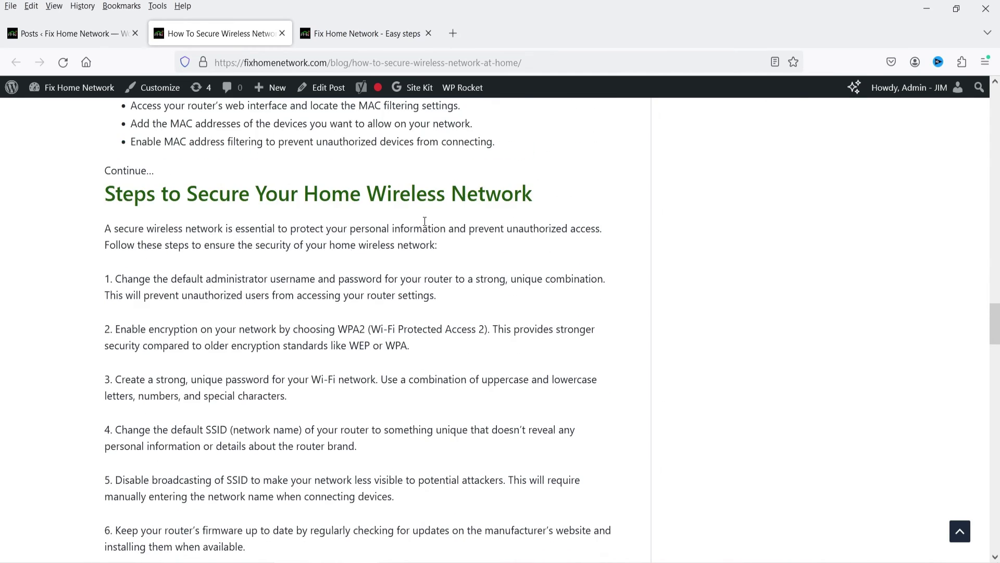
scroll(365, 256, down, 6)
scroll(287, 240, down, 3)
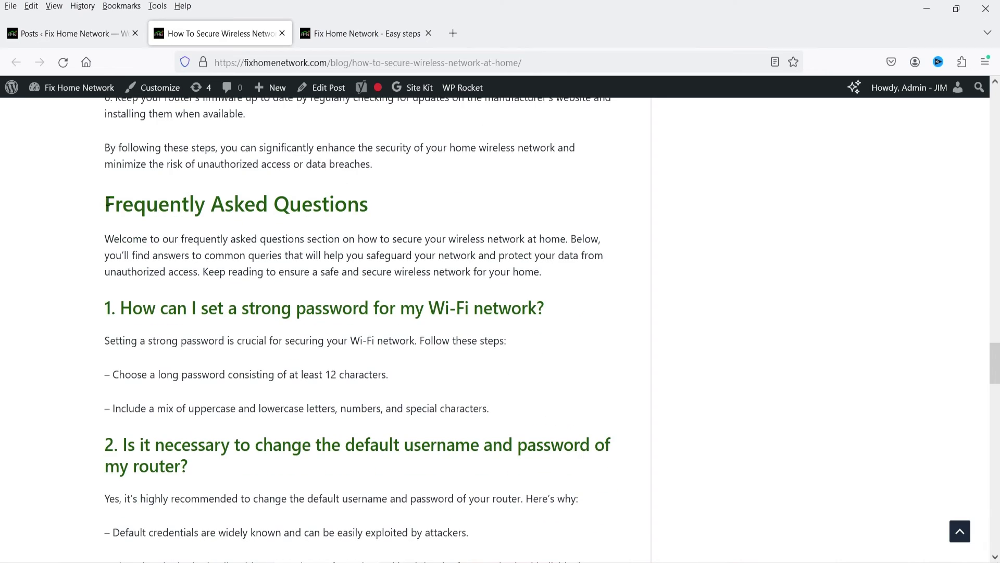
scroll(256, 231, down, 9)
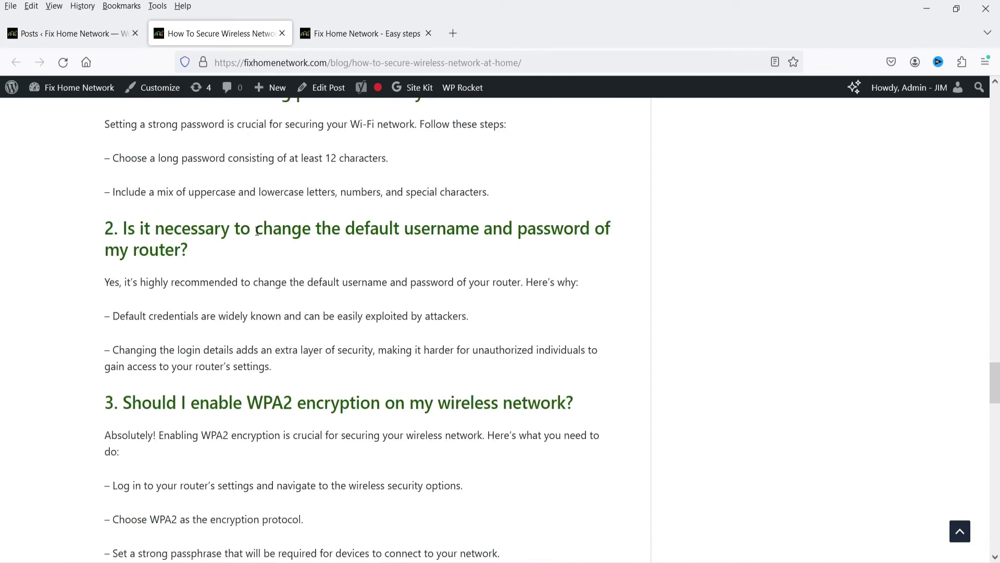
scroll(257, 231, down, 7)
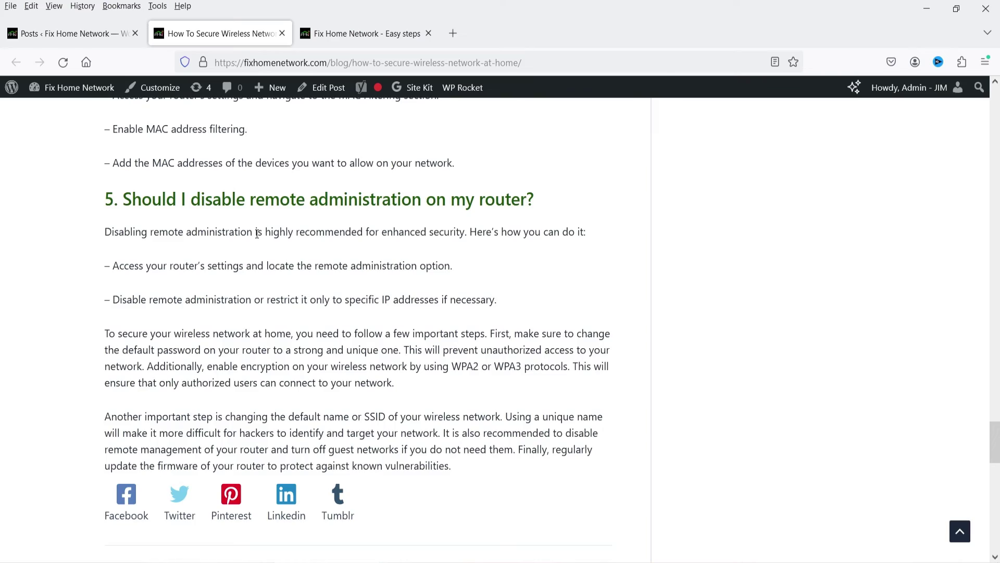
scroll(256, 233, down, 4)
scroll(257, 233, up, 20)
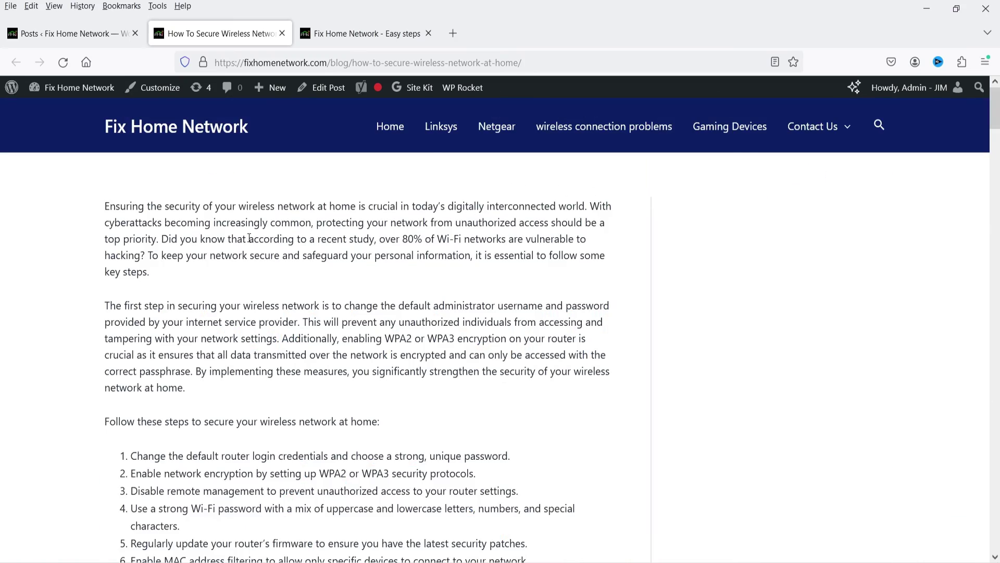
Step: Open the article for editing and add its title, "How To Secure Wireless Network At Home", as a new paragraph above the introduction
click(326, 88)
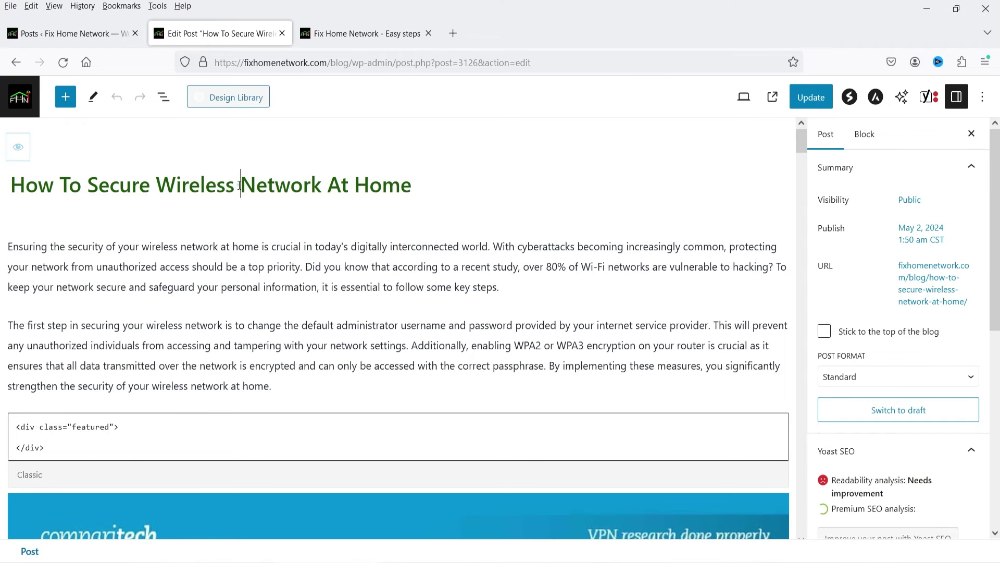
triple_click(238, 185)
key(ctrl+c)
click(433, 184)
key(Return)
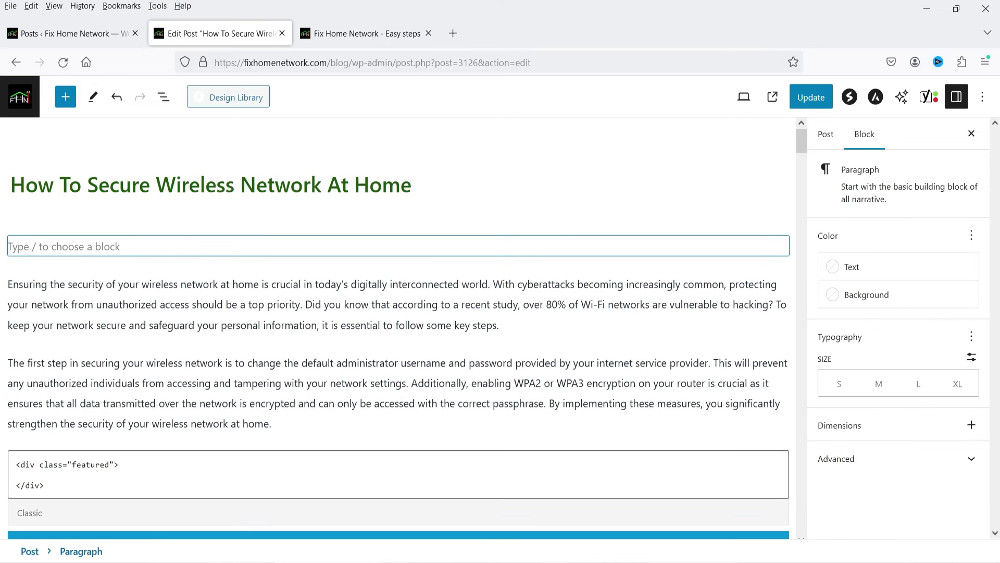
key(ctrl+v)
Step: Convert the title paragraph above the introduction into an H1 heading
click(25, 215)
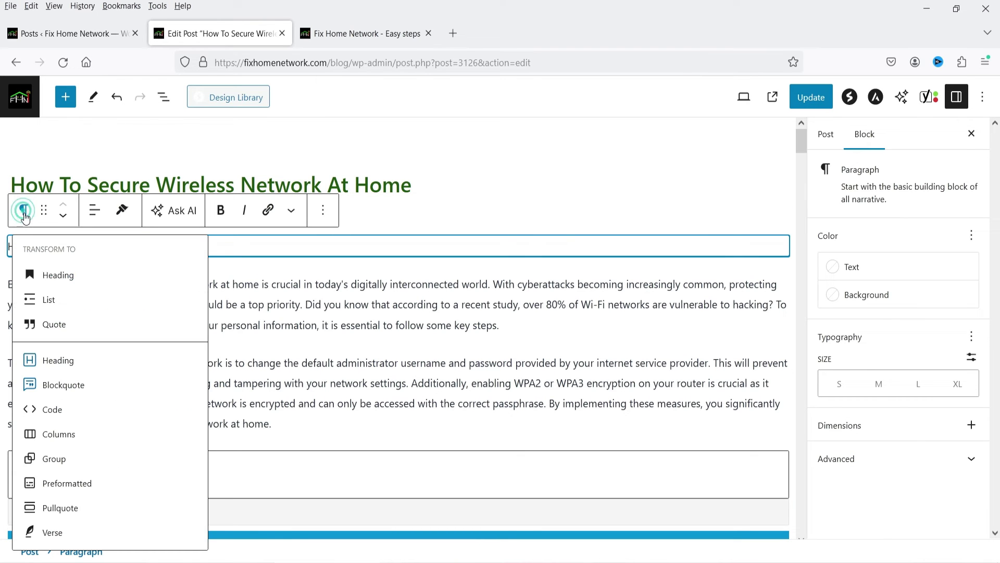
click(51, 280)
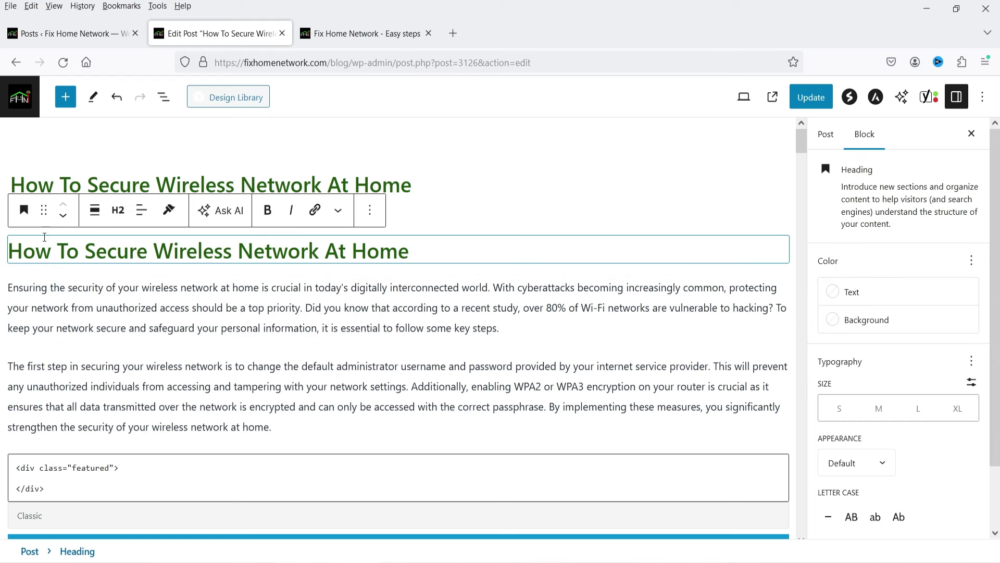
click(118, 211)
click(121, 246)
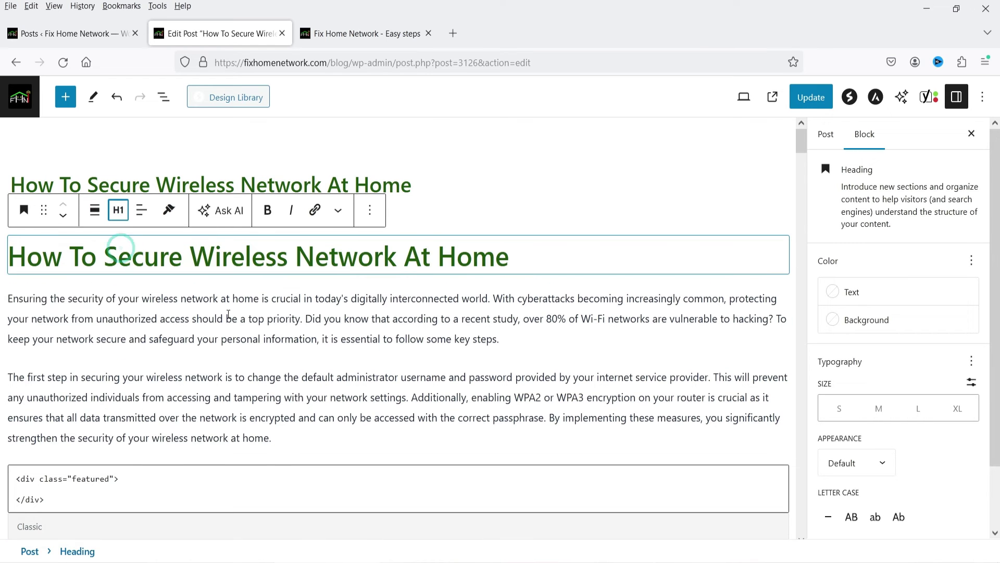
Step: Set the comparitech infographic's alignment to Left in its image details and apply the change
scroll(489, 389, down, 5)
click(490, 388)
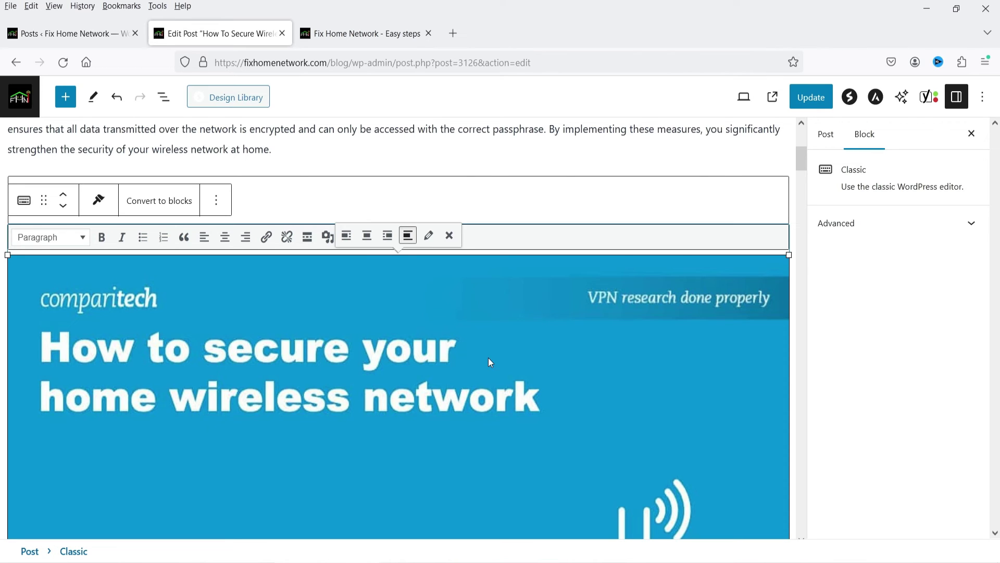
scroll(364, 261, down, 1)
click(431, 199)
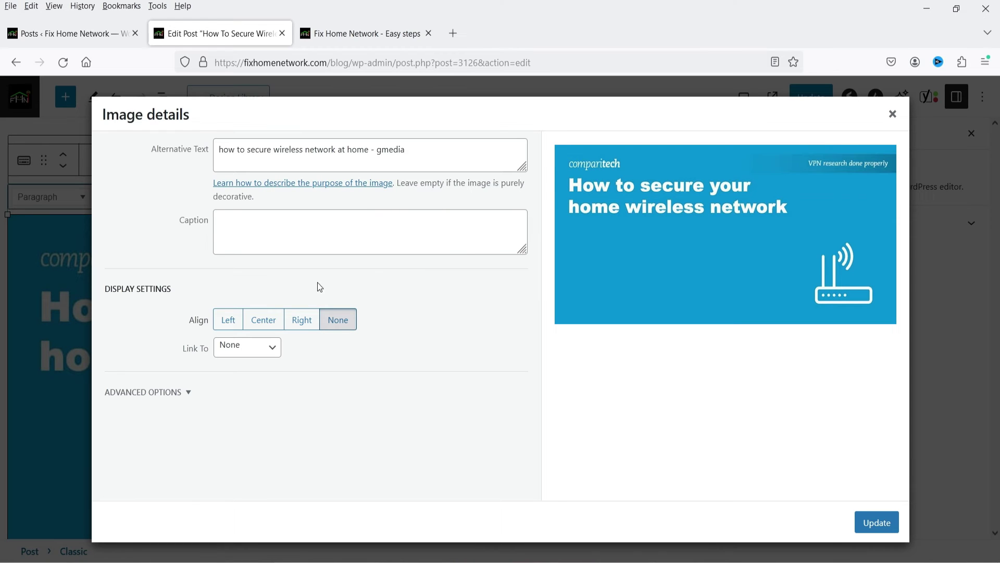
click(228, 148)
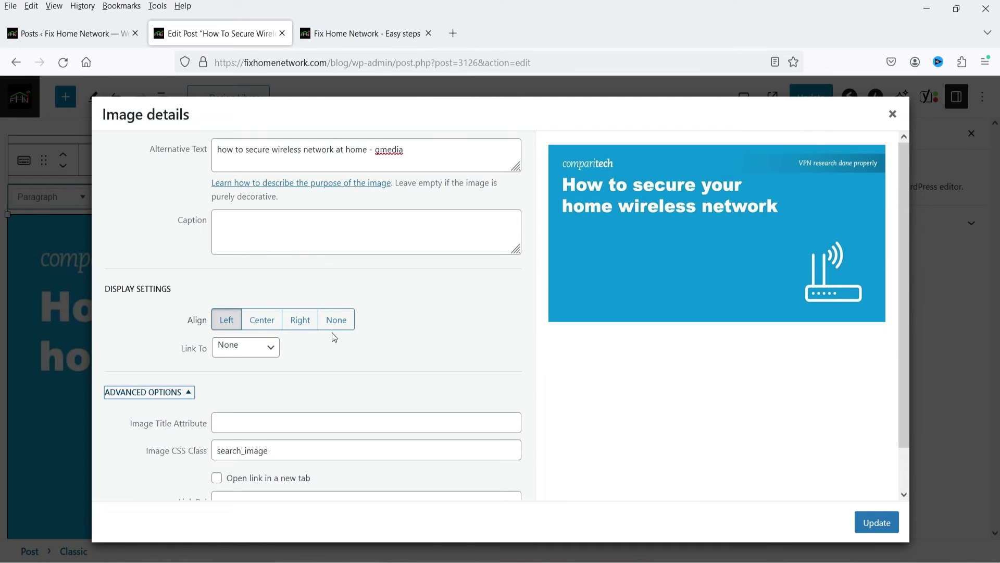
click(883, 522)
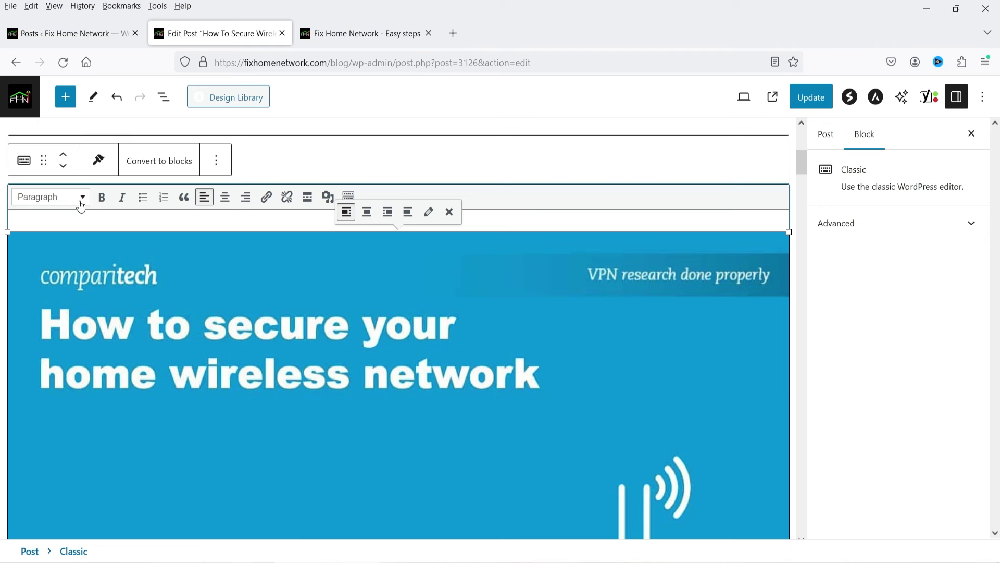
Step: Edit the infographic's Classic block as HTML and set the image's width attribute to 100%
click(225, 162)
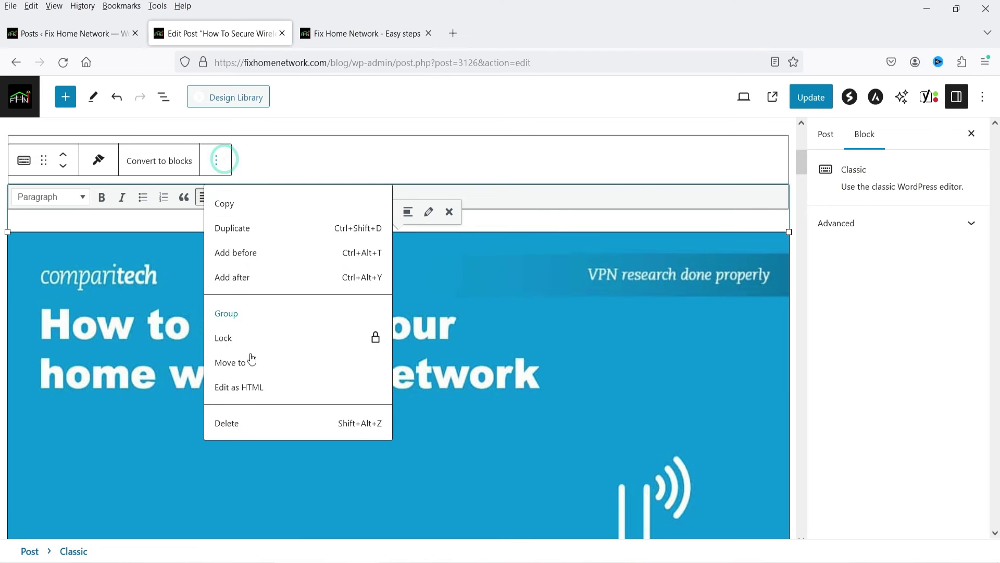
click(264, 386)
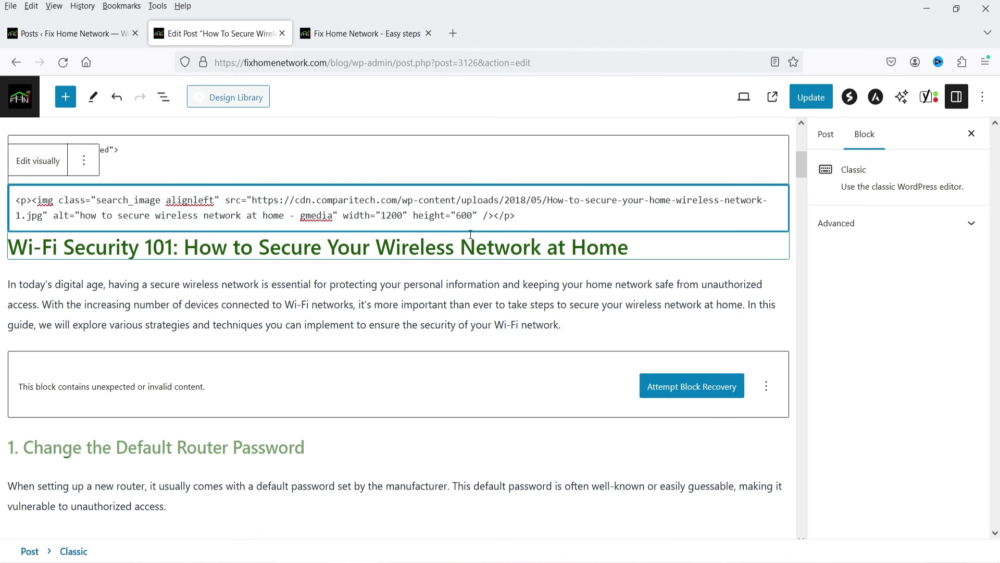
drag(343, 214, 473, 216)
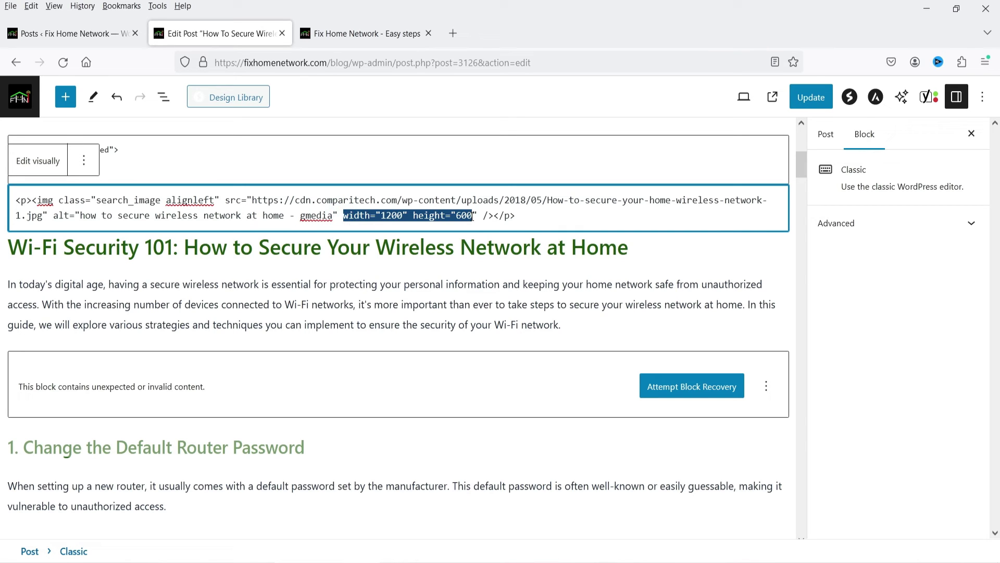
click(468, 216)
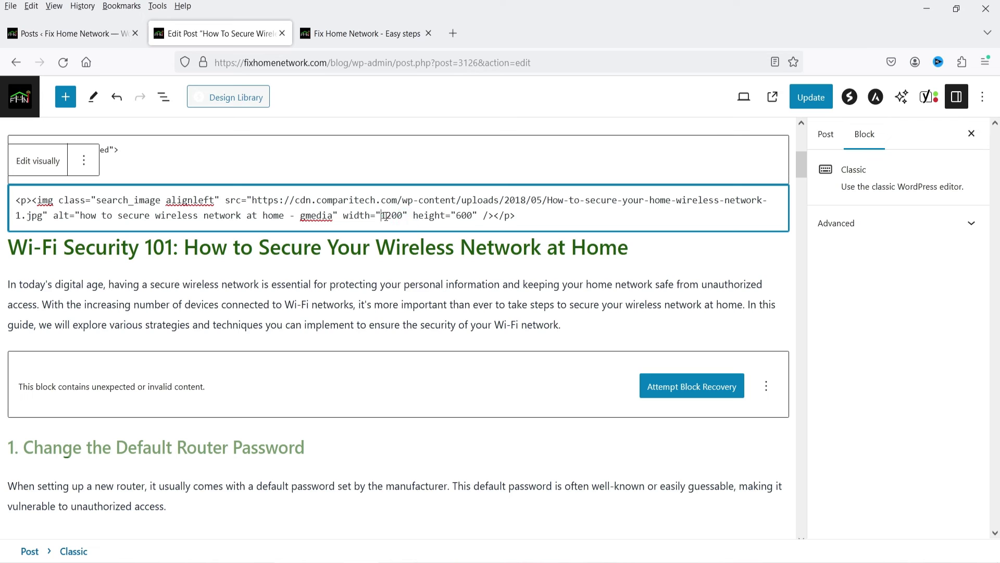
drag(382, 215, 405, 218)
key(Right)
text(100)
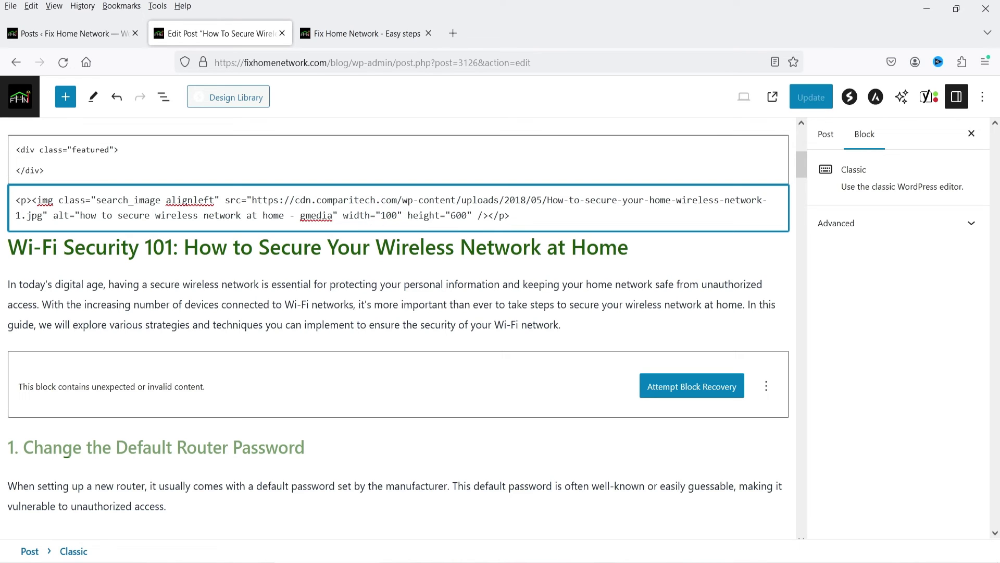
text(%)
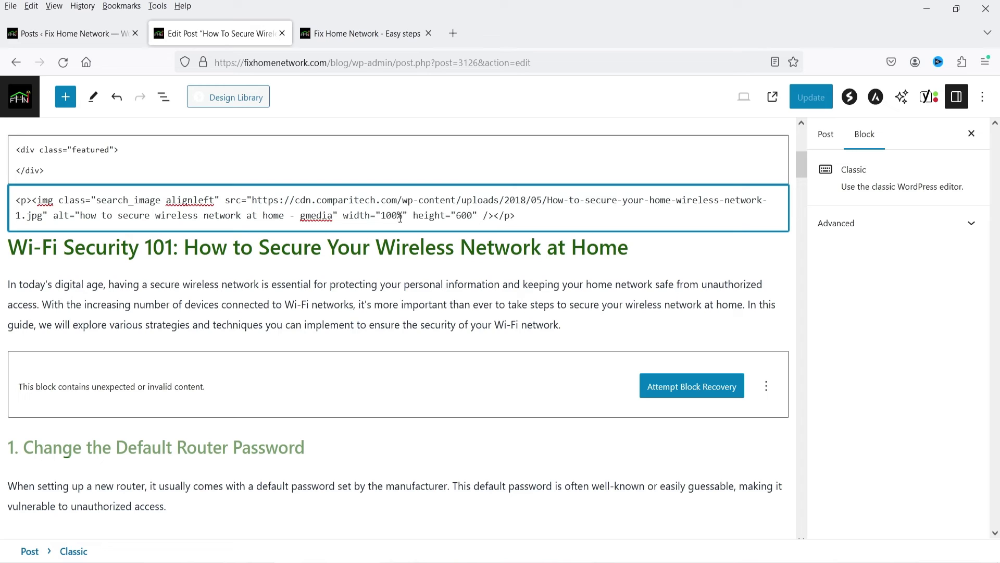
Step: Remove the height attribute from the infographic's HTML and return the block to visual editing
drag(475, 215, 410, 216)
key(BackSpace)
click(468, 216)
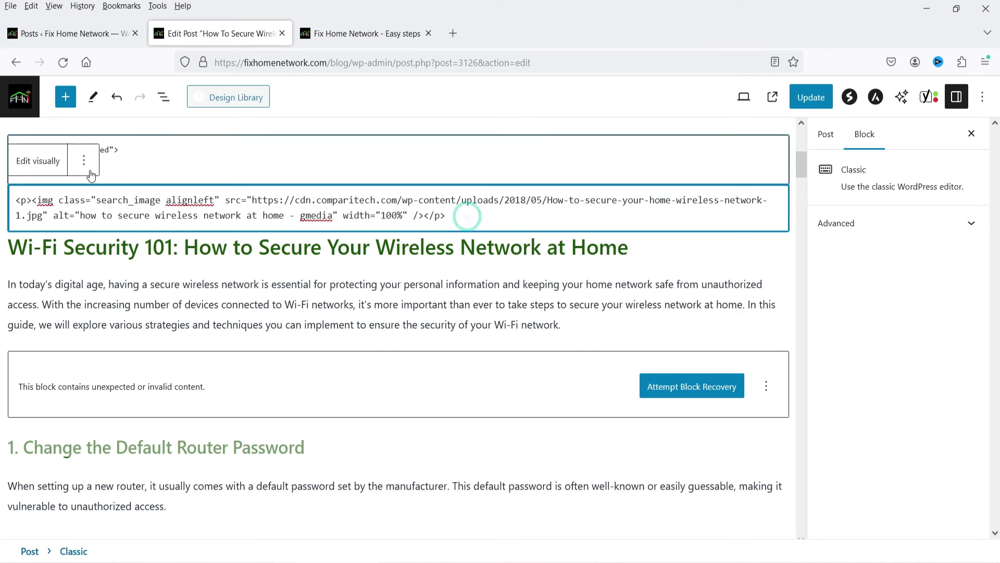
click(38, 160)
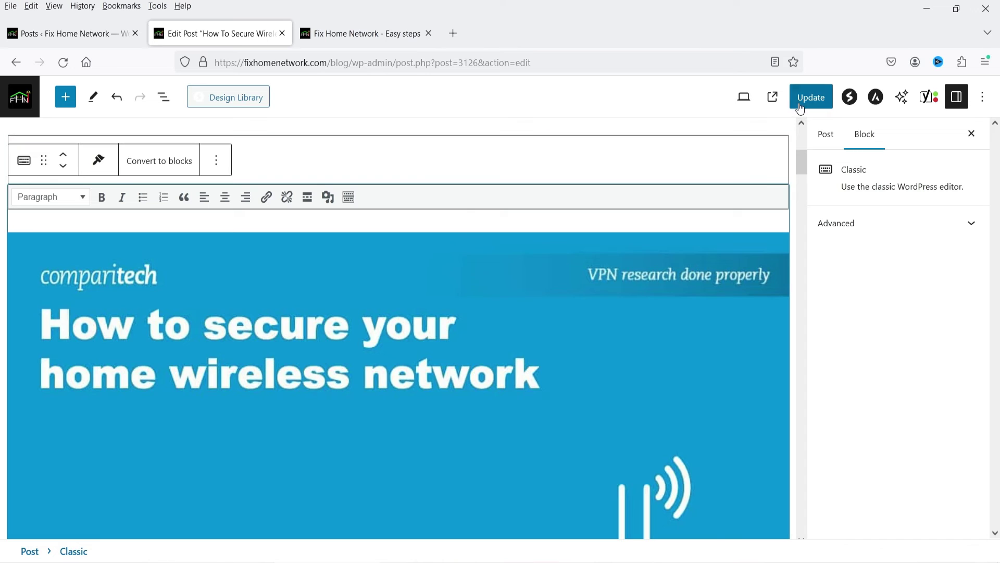
Step: Update the post and view the published version in a new browser tab
click(800, 104)
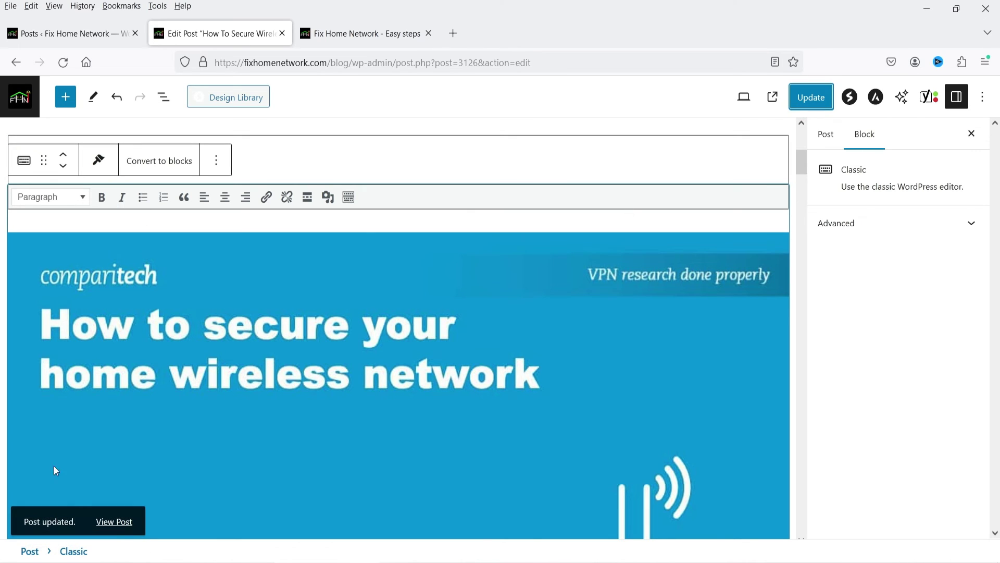
right_click(114, 522)
click(179, 285)
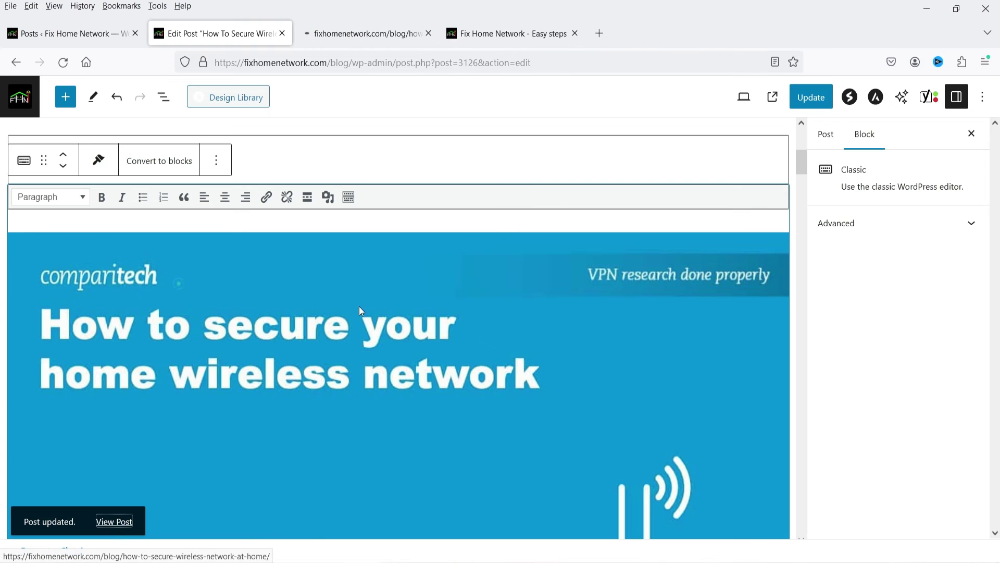
click(364, 33)
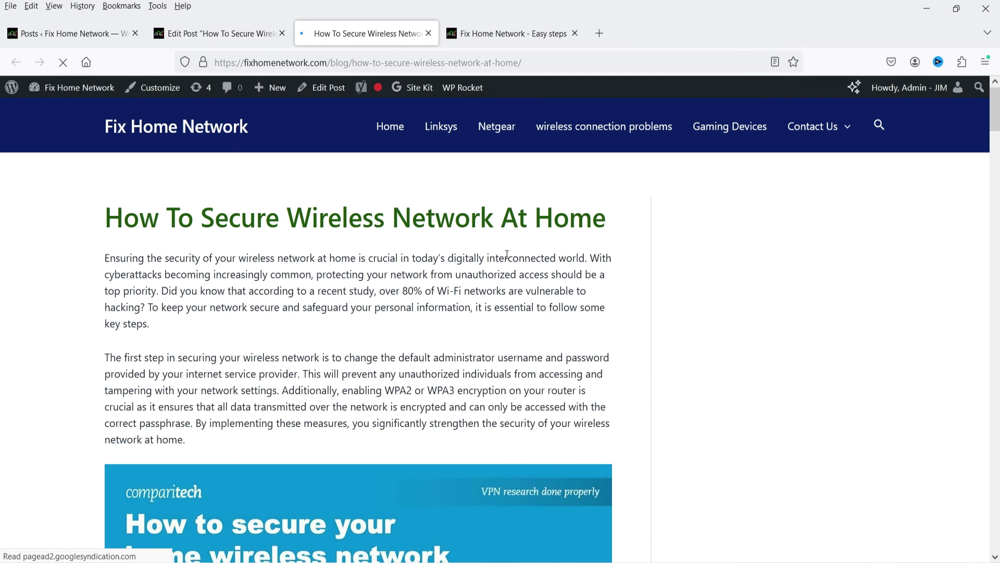
Step: Examine the updated article's title heading, infographic, numbered sections, frequently asked questions and Related Content links
scroll(354, 250, down, 3)
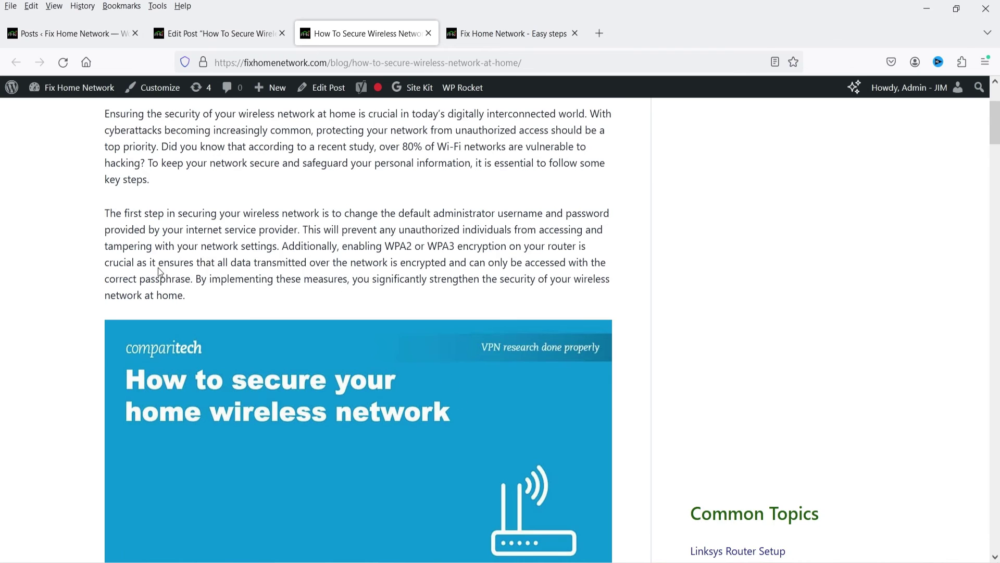
scroll(172, 268, up, 3)
drag(112, 216, 650, 229)
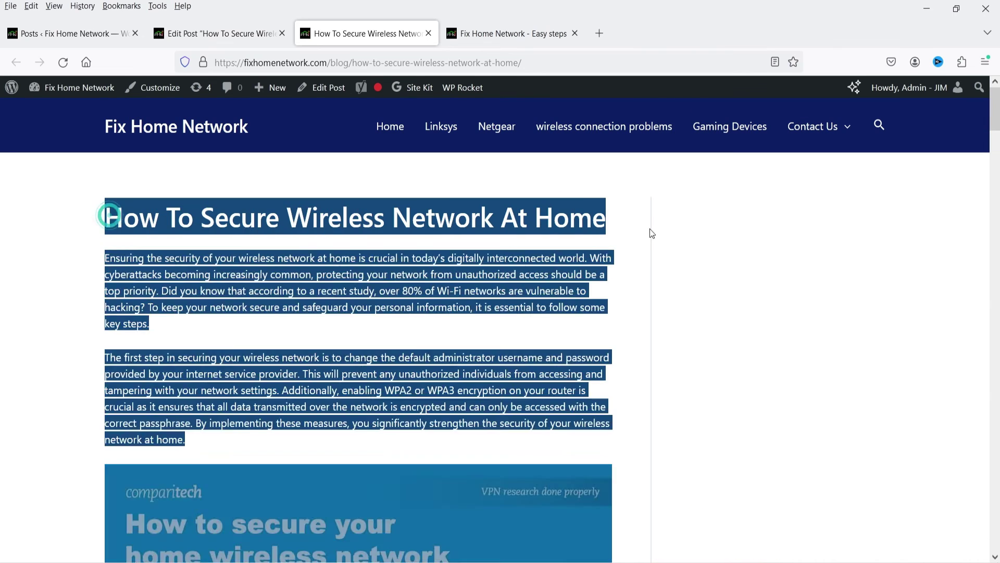
click(498, 266)
double_click(345, 219)
triple_click(346, 219)
click(341, 261)
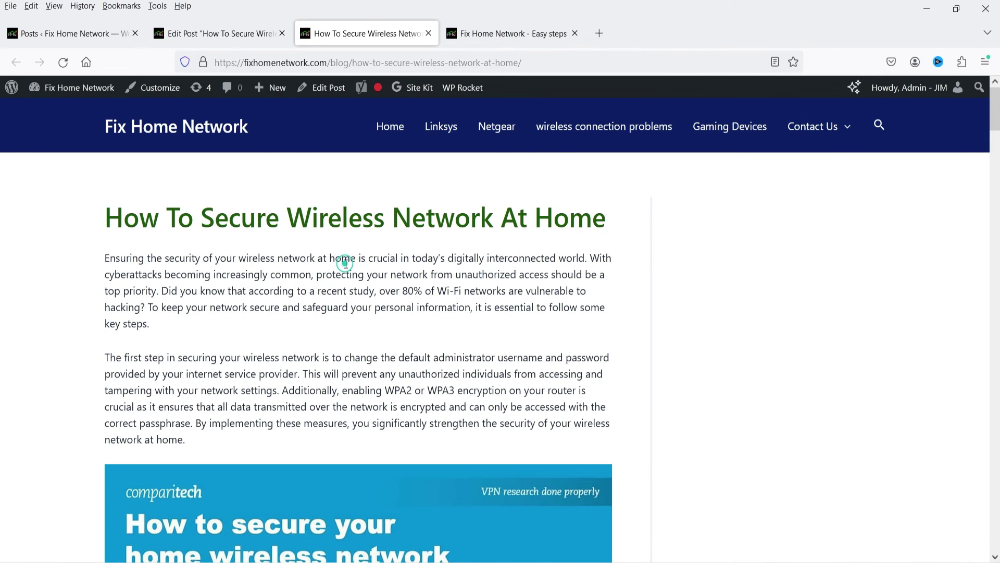
double_click(275, 222)
triple_click(275, 222)
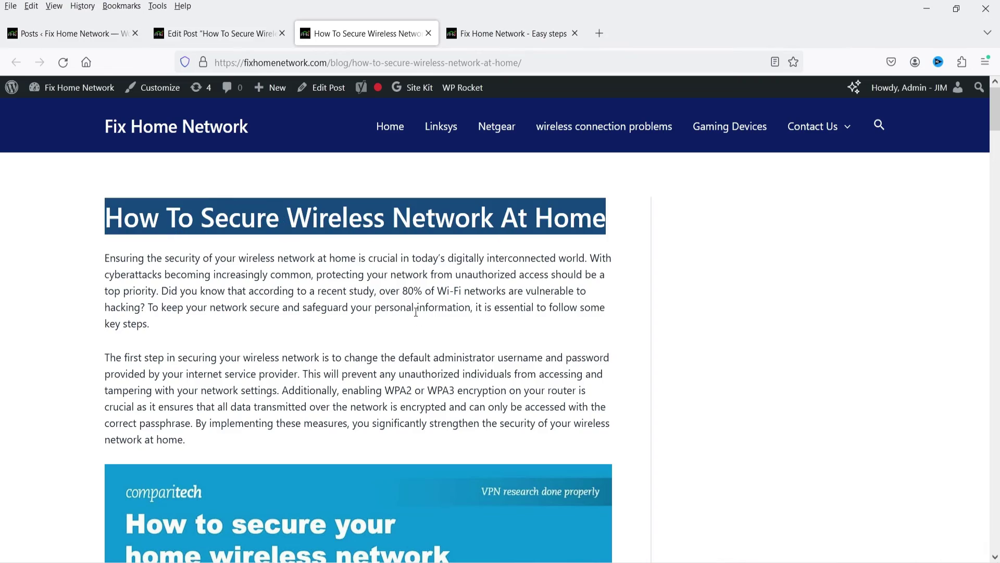
scroll(345, 251, down, 20)
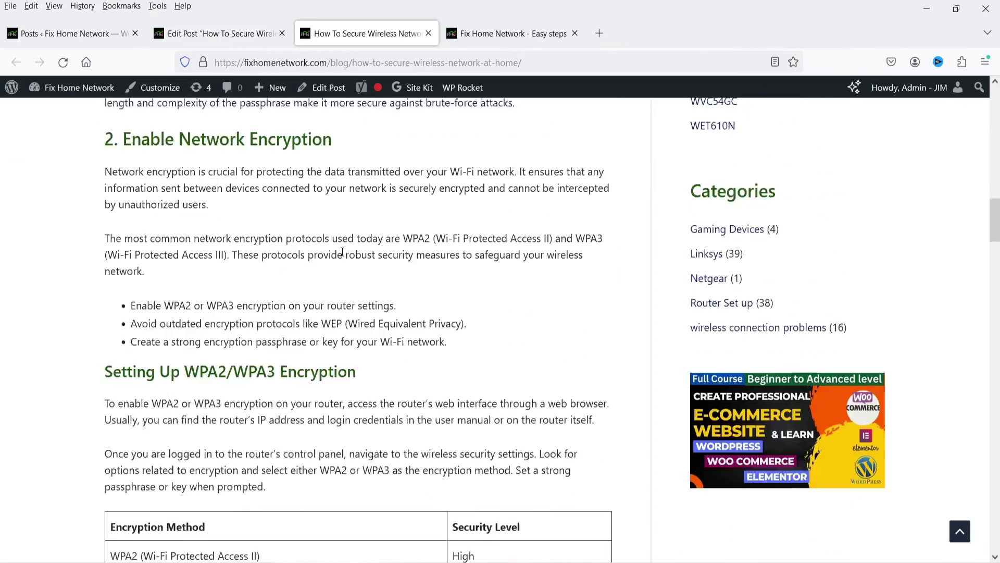
scroll(344, 255, down, 20)
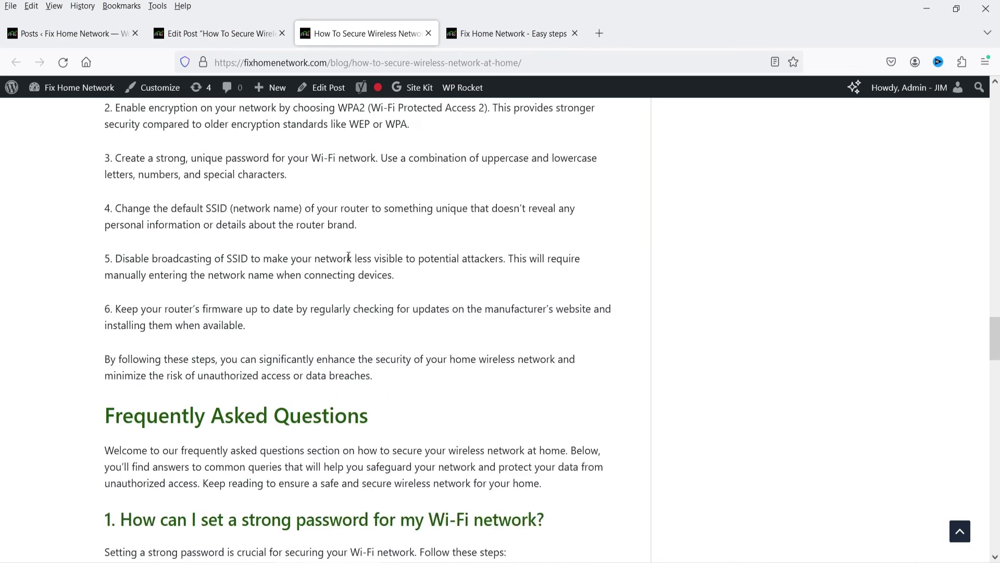
scroll(346, 257, up, 20)
scroll(345, 260, down, 2)
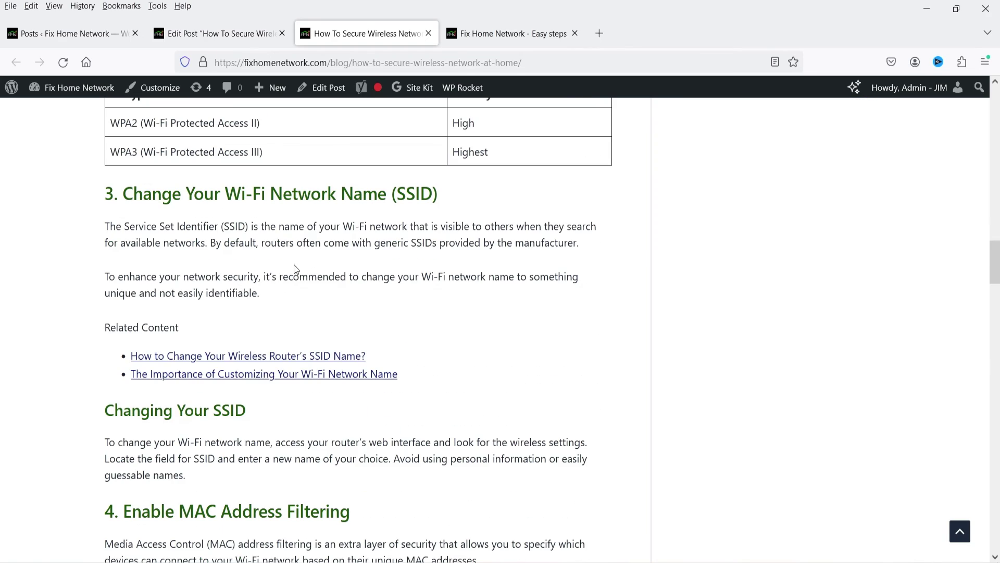
click(257, 379)
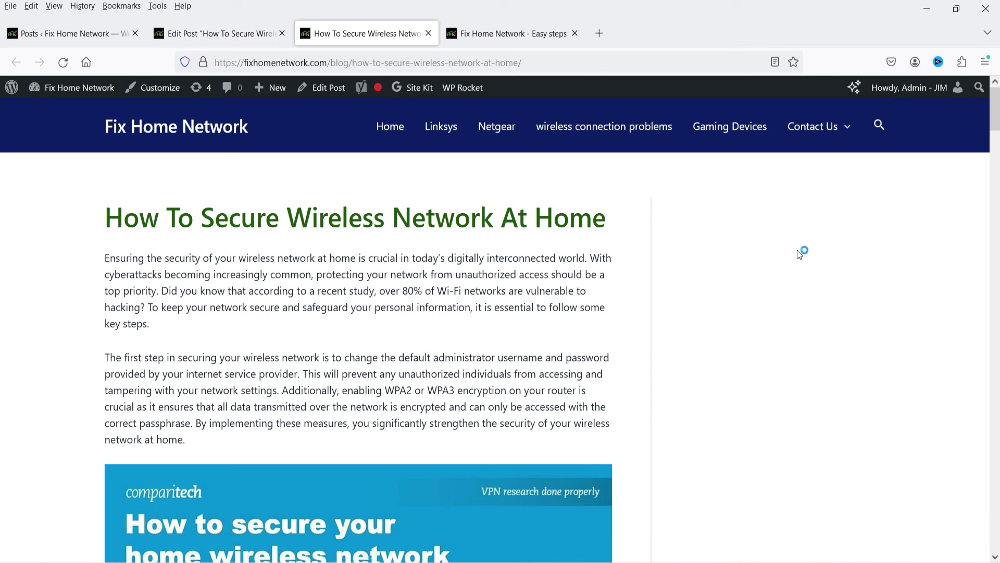
Step: Switch to the browser window showing the AI Buster home page
key(alt+Tab)
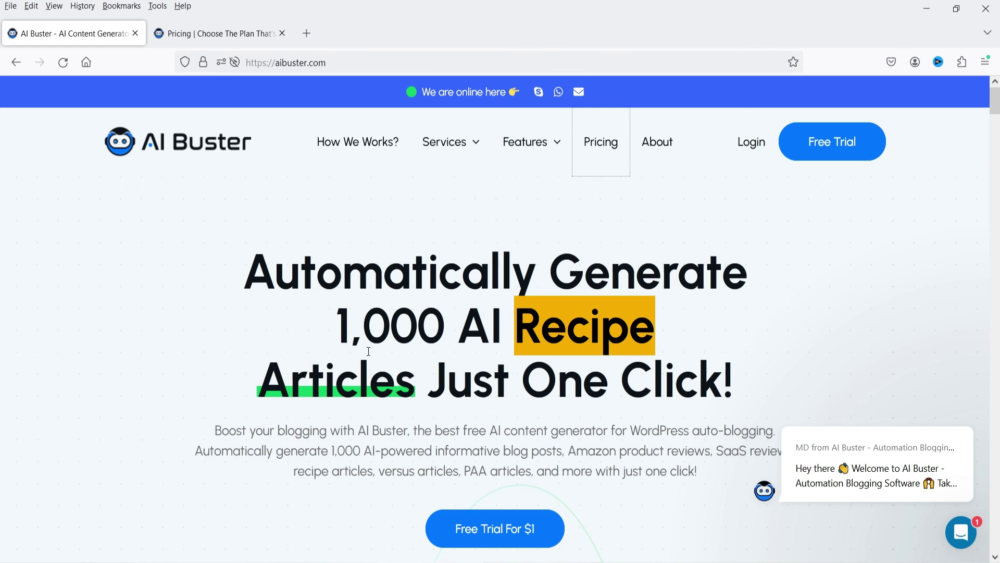